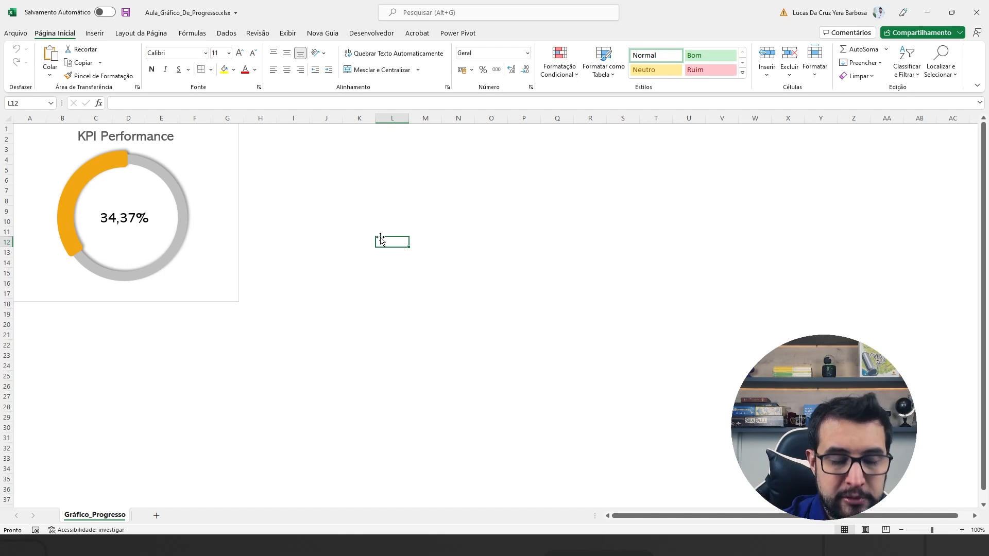
Recalculate the workbook several times to see how the finished KPI Performance progress chart responds
key(F9)
key(F9)
key(F9)
key(F9)
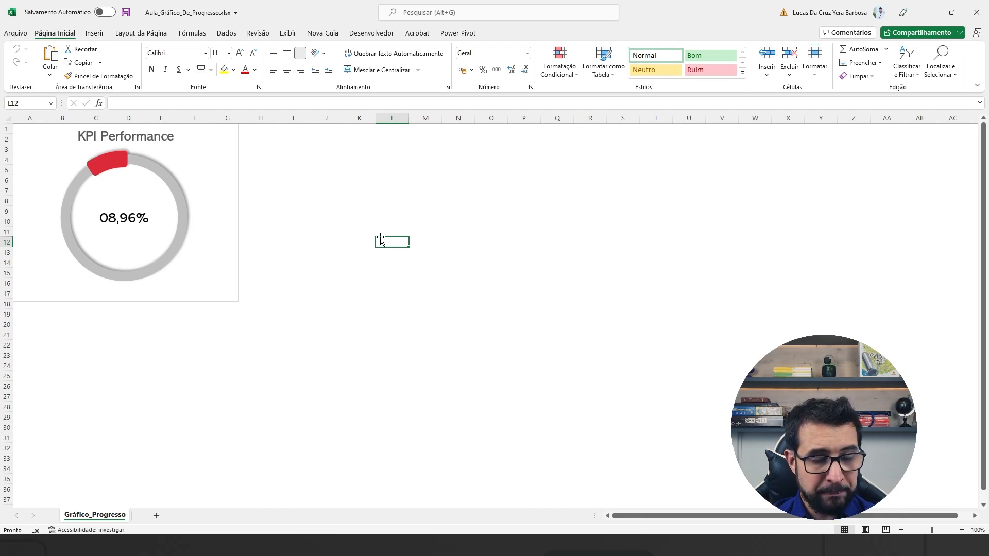
click(371, 161)
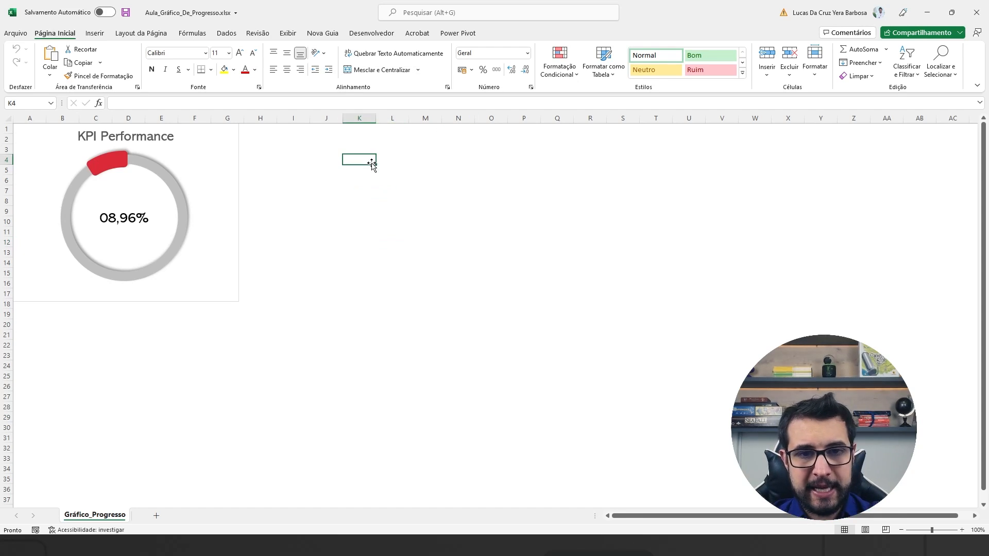
Add a new worksheet and name it FazendoJunto
click(157, 515)
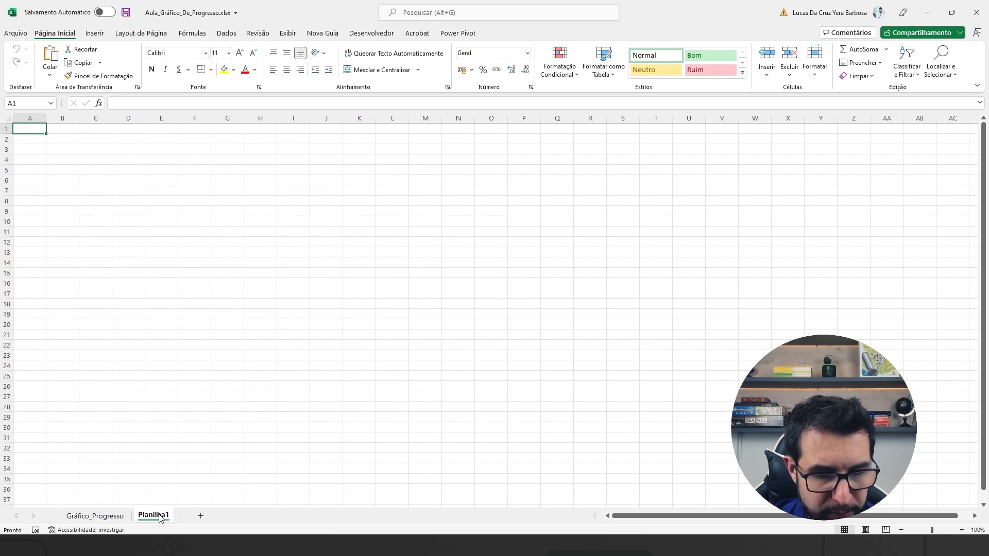
double_click(154, 515)
text(Fazend)
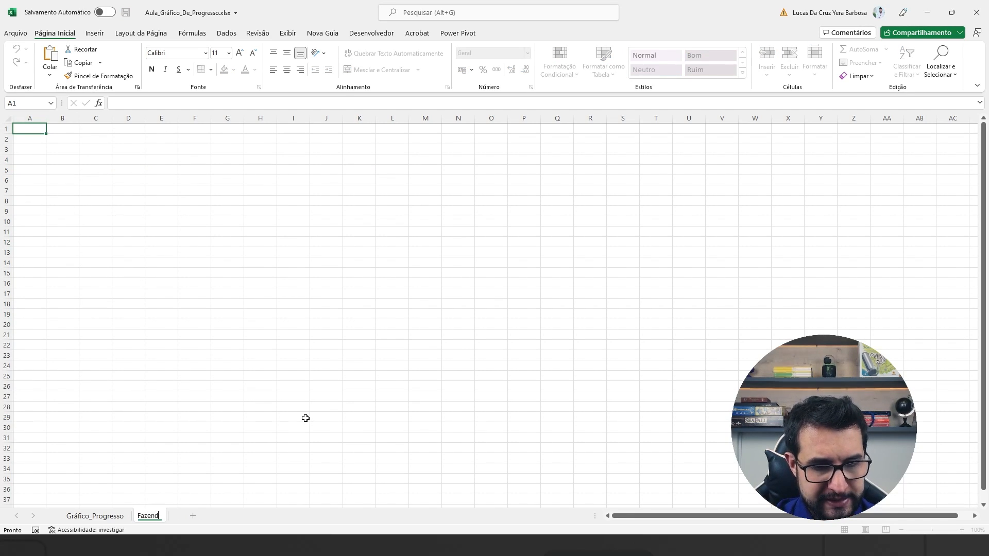
text(oJunto)
key(Return)
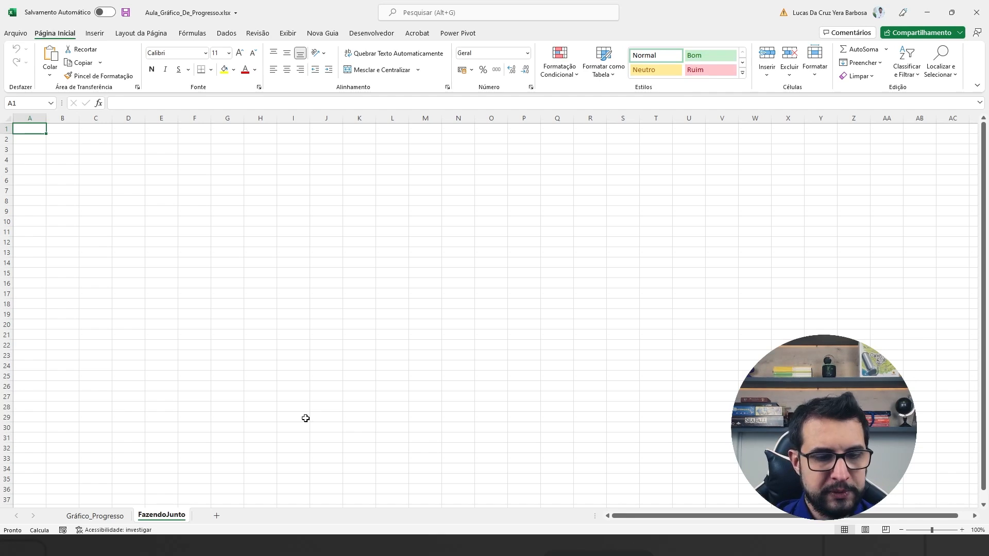
Increase the font size of columns A to C to 22
click(45, 118)
drag(46, 117, 95, 118)
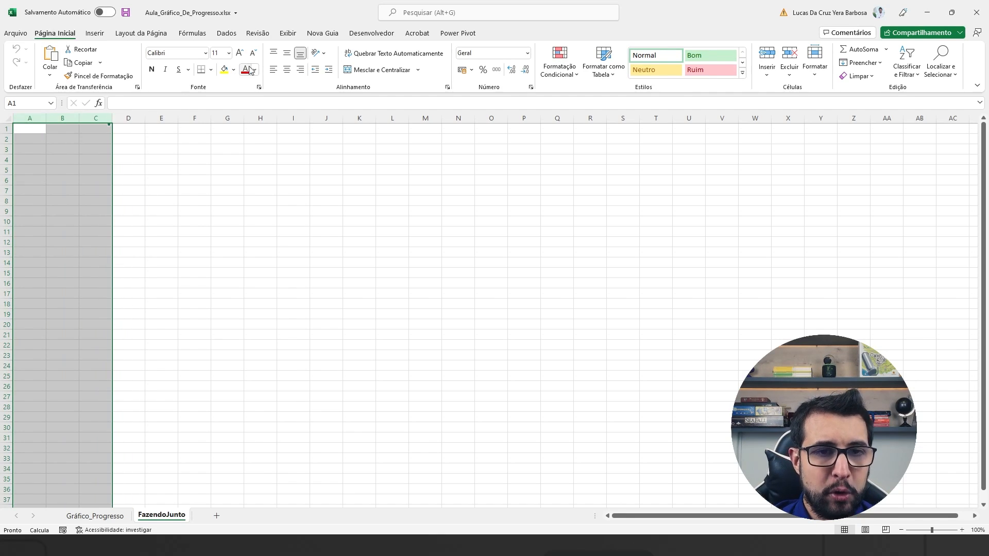
click(238, 52)
click(239, 53)
click(238, 53)
click(239, 53)
click(239, 52)
click(238, 53)
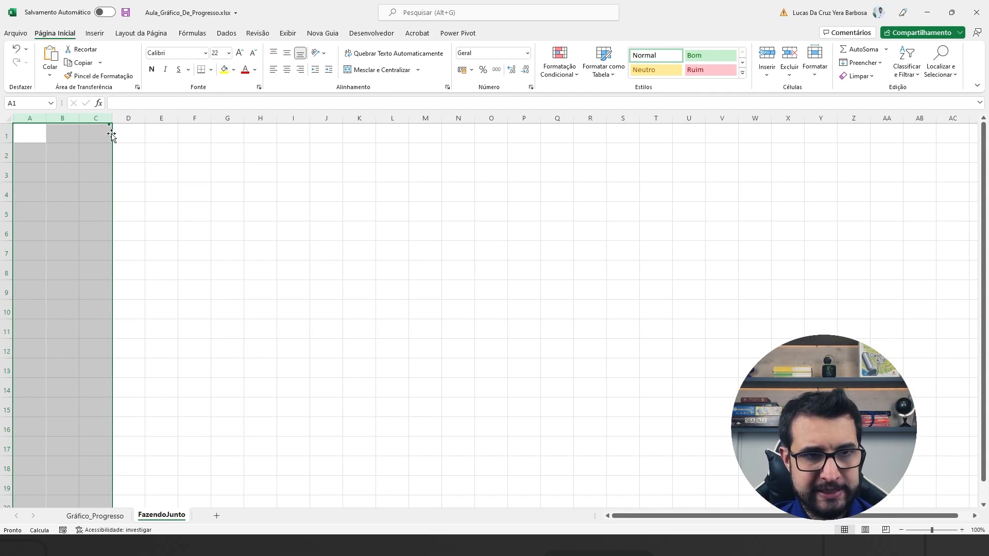
Enter the labels "Falta Fazer" in A1 and "Realizado" in A2, and fit column A to its text
click(32, 133)
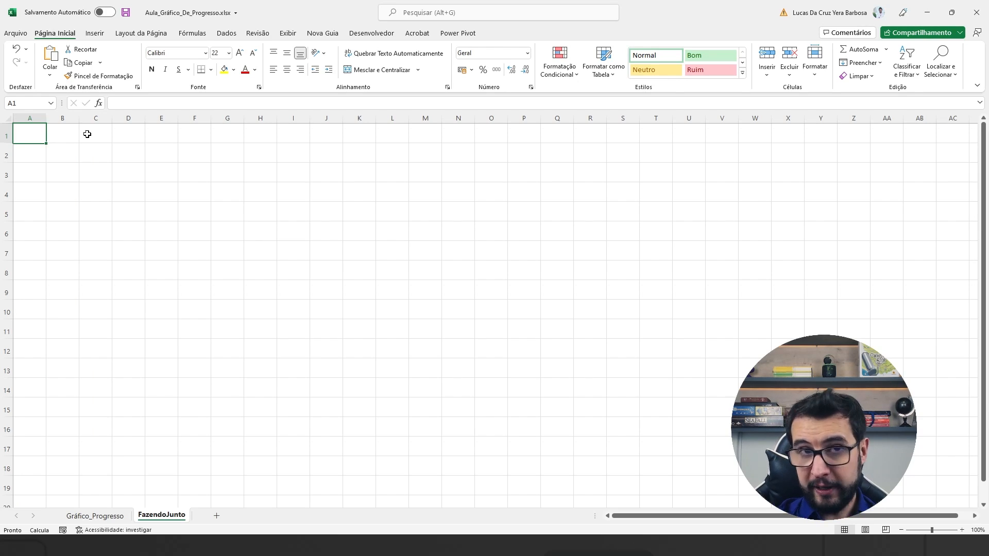
text(Falta Fazer)
key(Return)
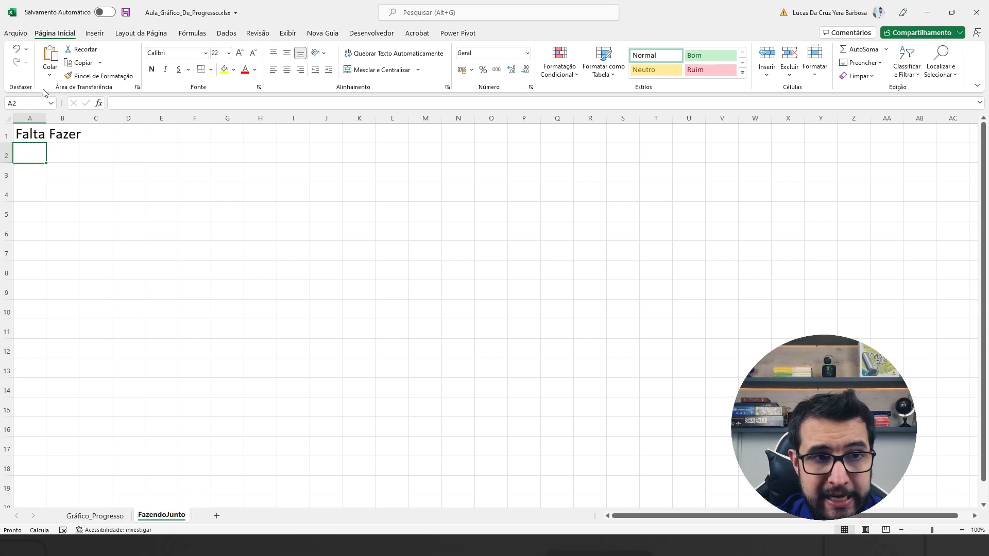
double_click(47, 118)
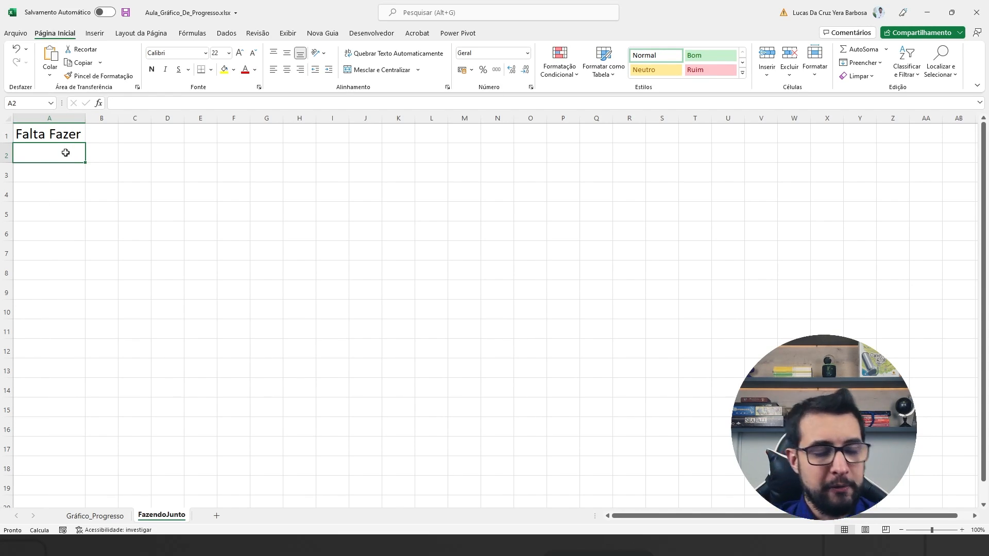
text(Realizado)
key(Return)
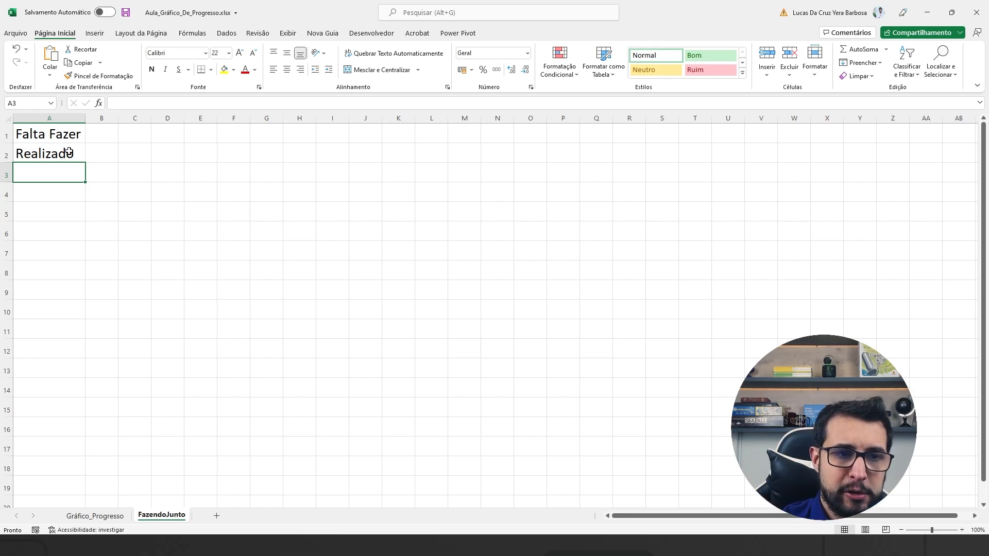
Enter the random-number formula =ALEATÓRIO() in B2 as the Realizado value
drag(71, 135, 72, 154)
click(82, 133)
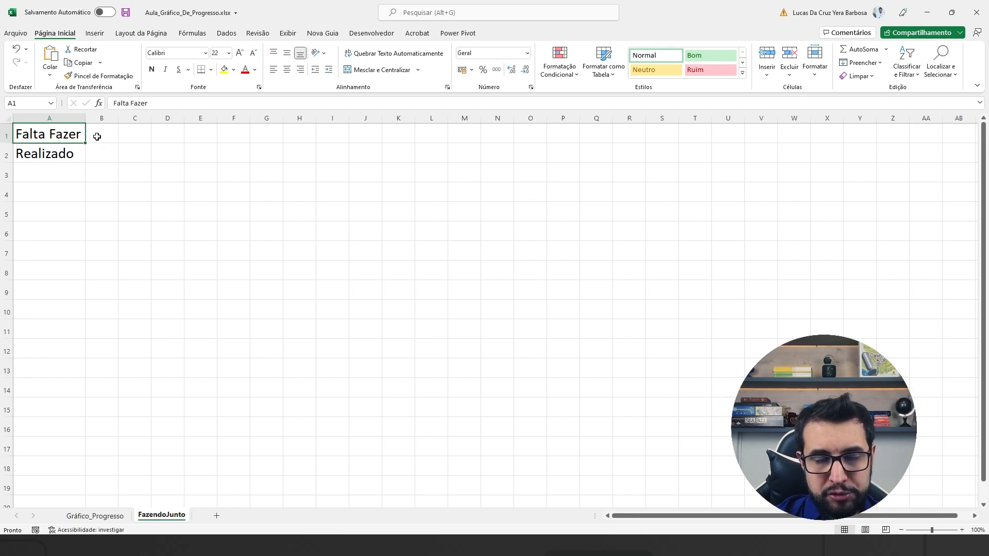
click(66, 152)
click(108, 157)
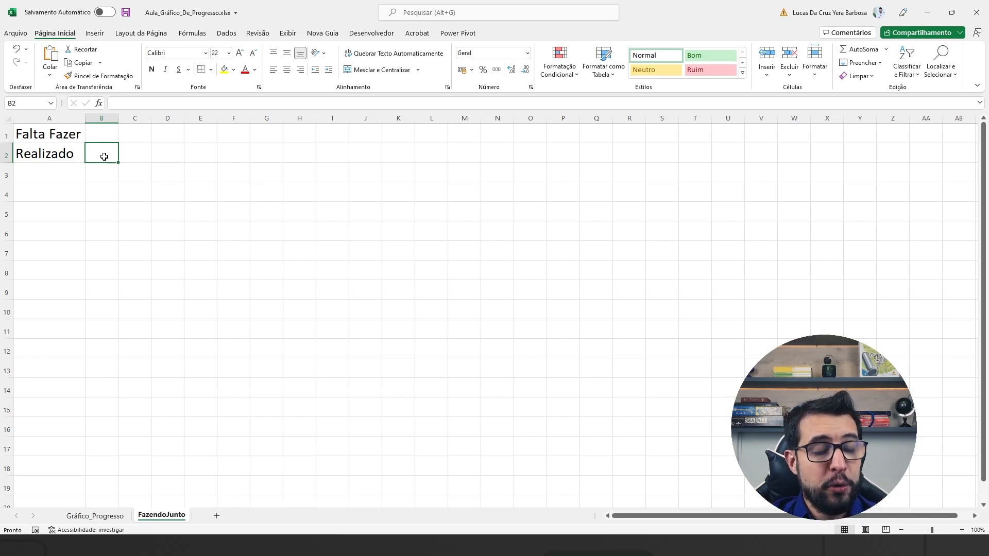
text(=ALE)
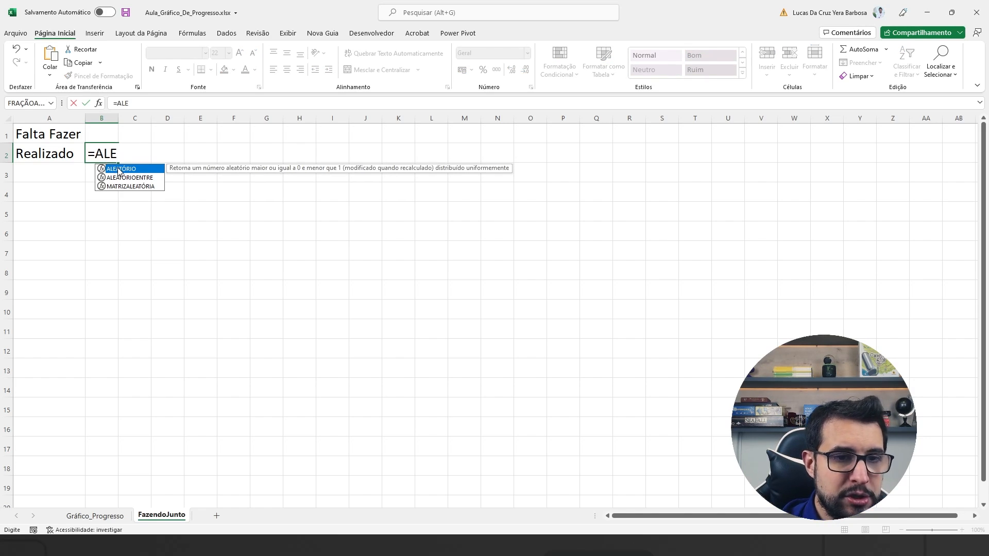
double_click(118, 169)
text())
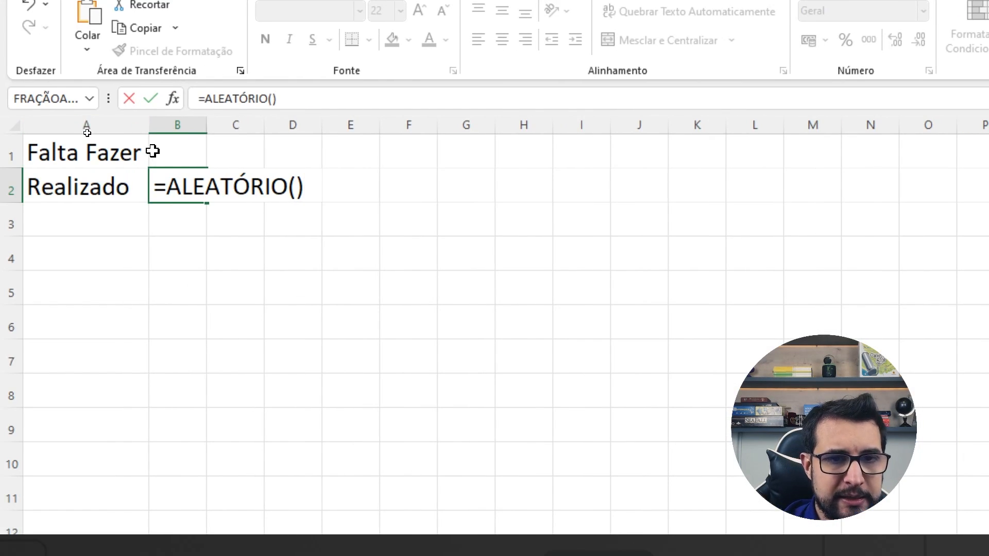
key(Return)
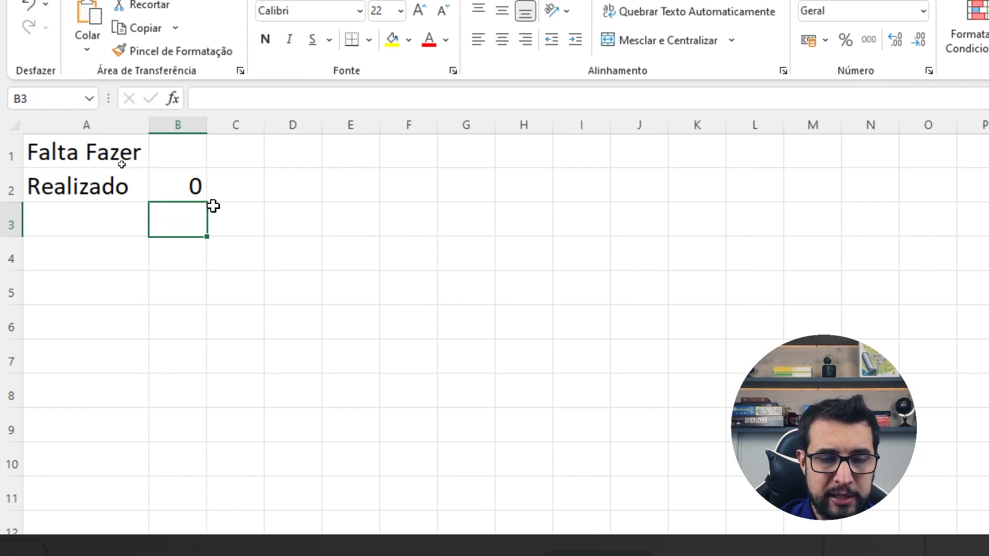
Recalculate the sheet several times to check that the random value in B2 changes
key(F9)
key(F9)
key(F9)
key(F9)
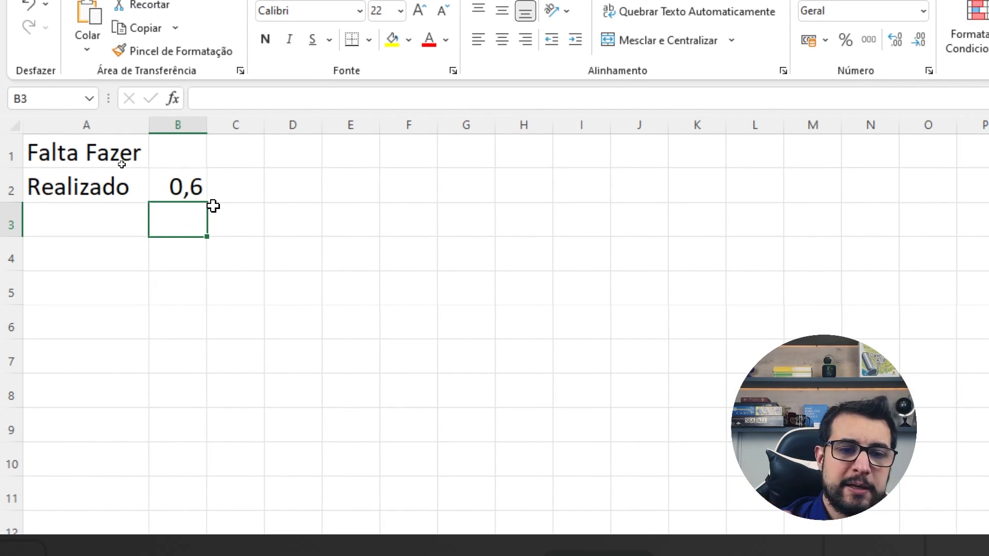
key(F9)
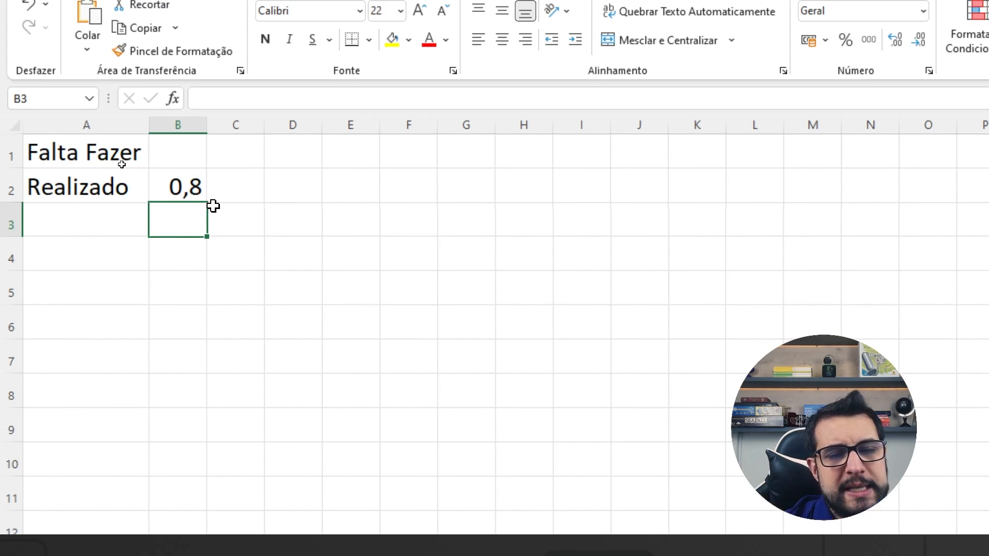
Format the Realizado value in B2 as a percentage and recalculate it several times
click(205, 200)
key(F9)
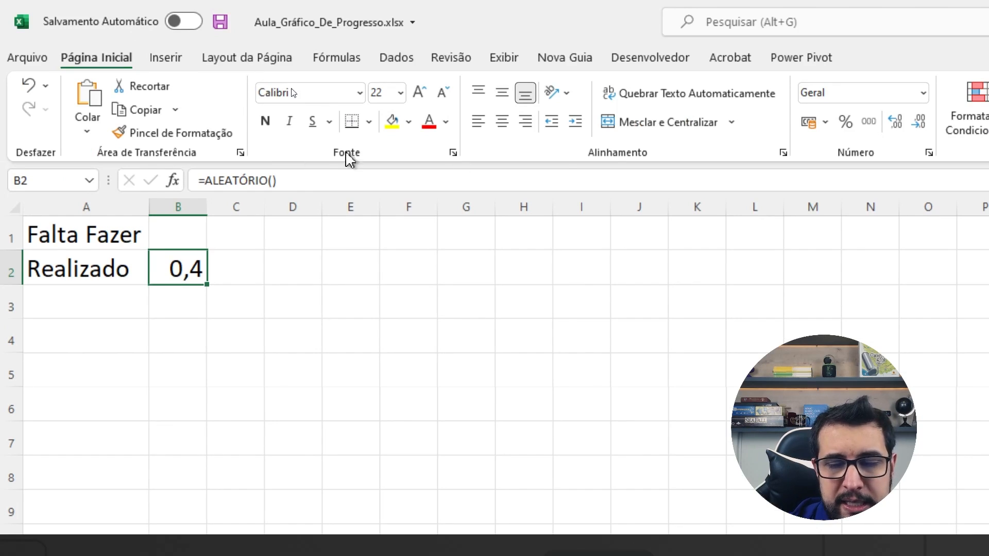
click(845, 124)
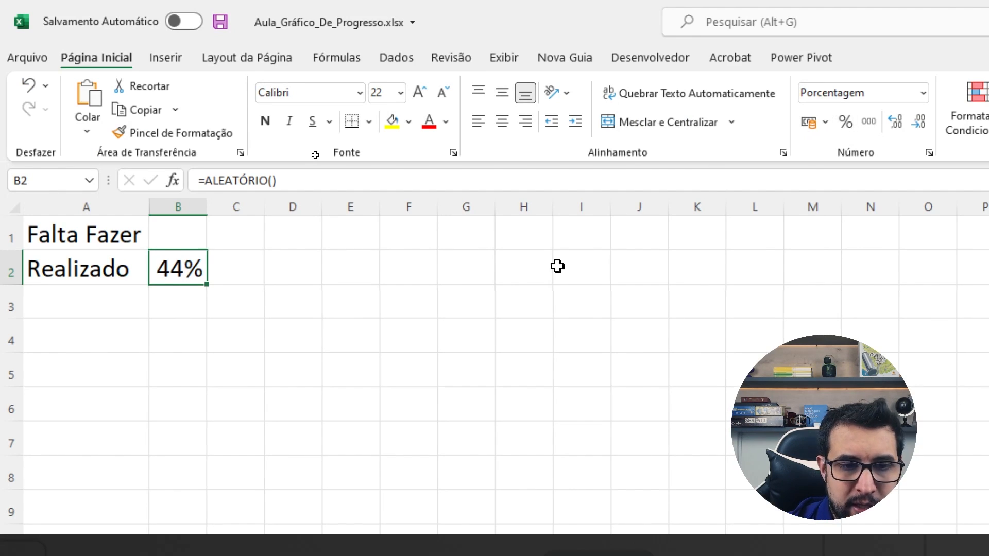
key(F9)
key(F9)
key(F9)
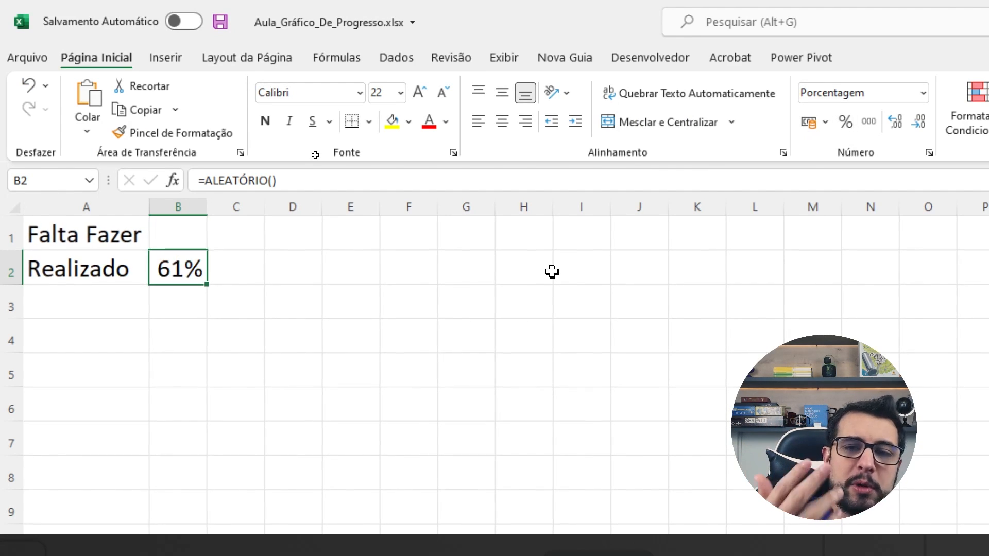
key(F9)
key(F9)
key(F9)
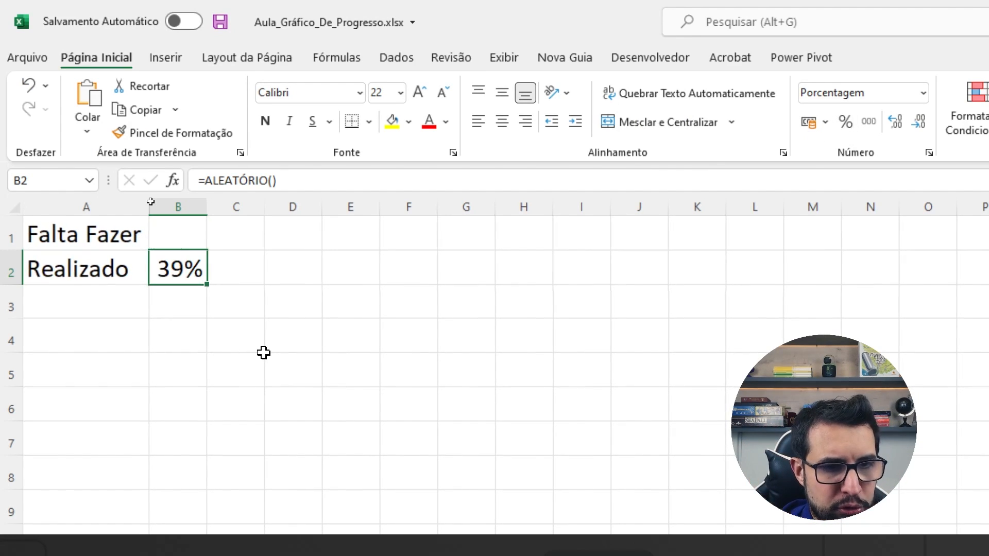
Enter the formula =100%-B2 in B1 to calculate the Falta Fazer share
click(167, 238)
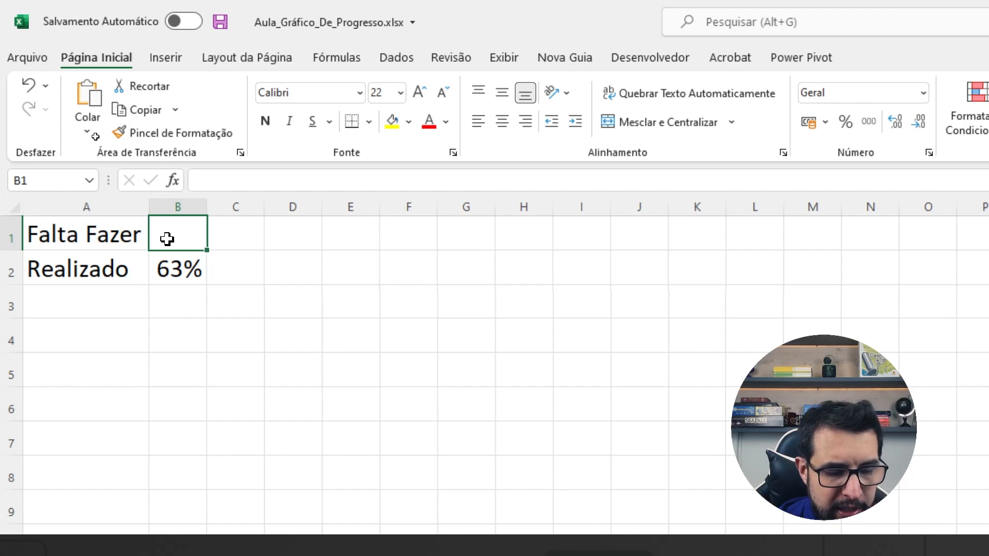
text(1)
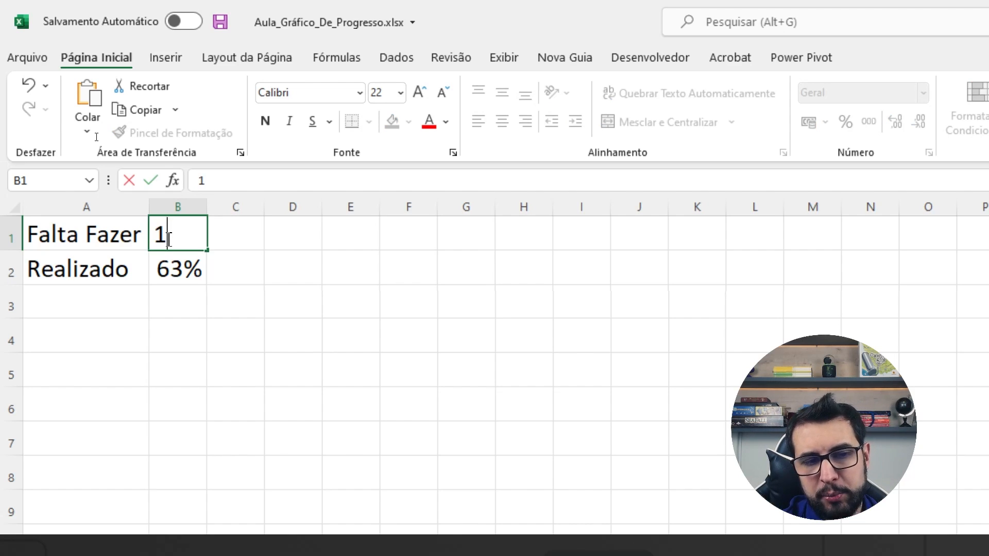
key(BackSpace)
text(=1)
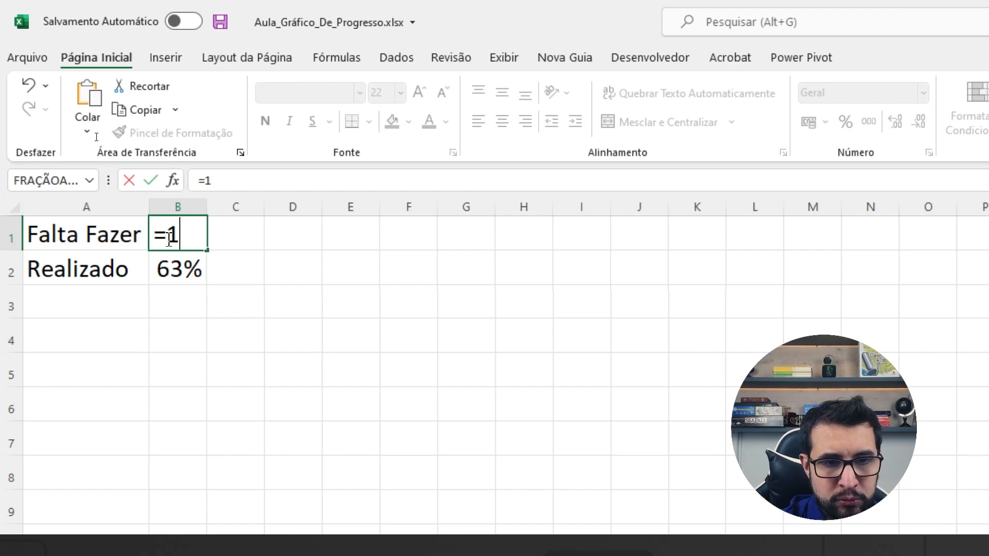
text(-)
click(178, 267)
click(180, 239)
text(00%)
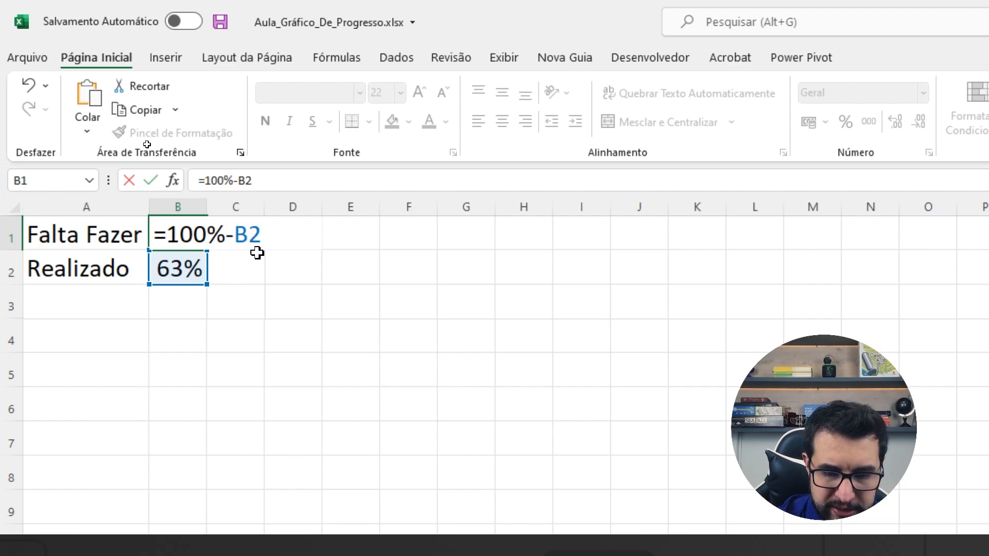
key(BackSpace)
key(BackSpace)
key(BackSpace)
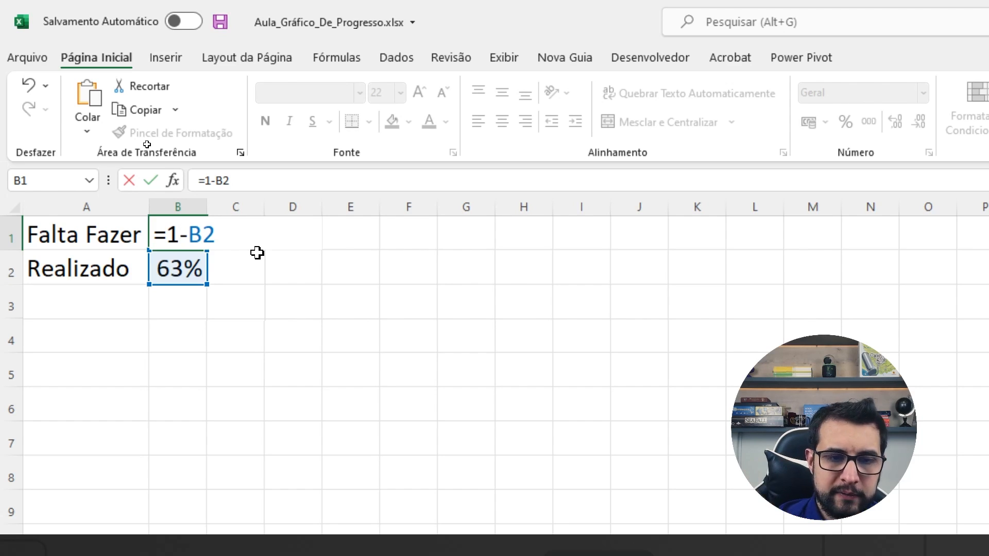
text(00%)
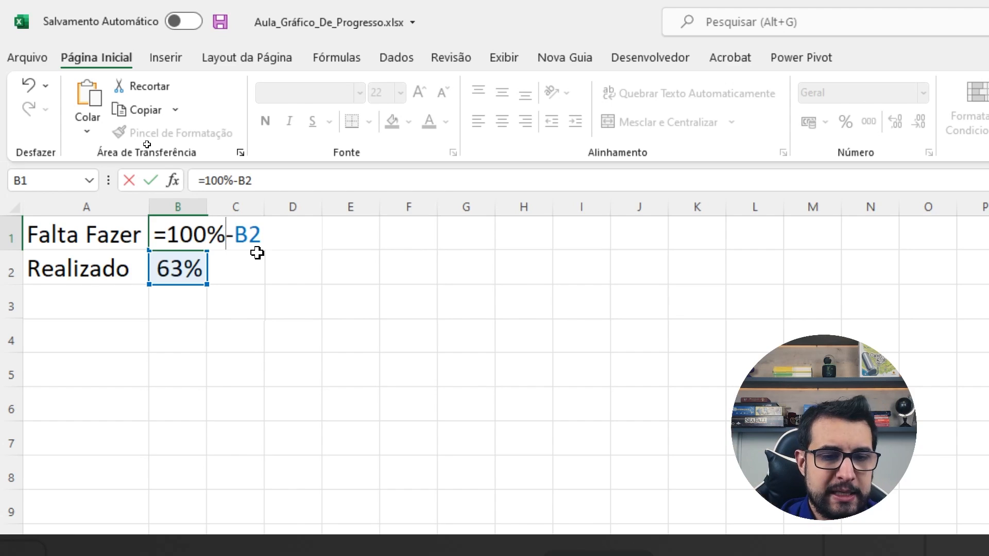
key(Return)
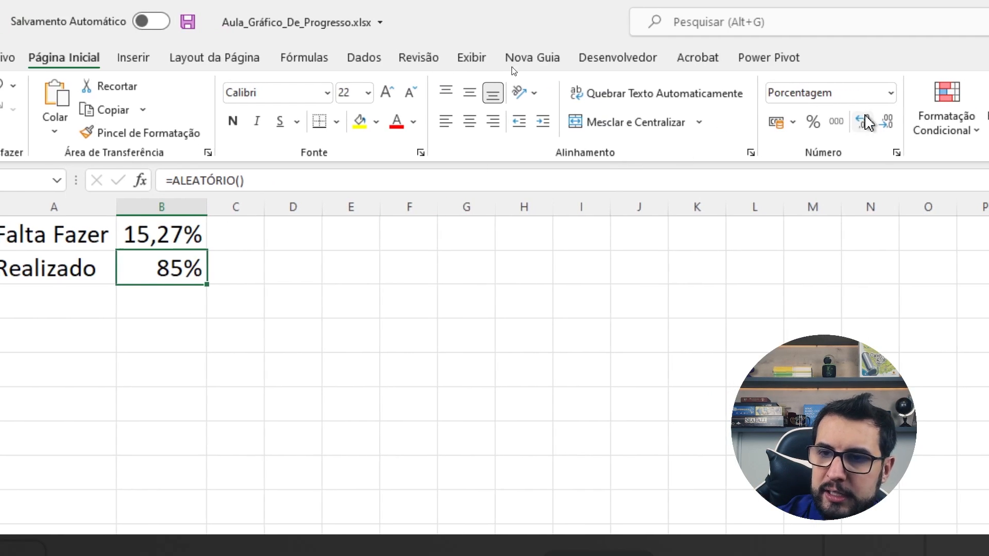
Show the Realizado percentage in B2 with two decimal places
click(871, 123)
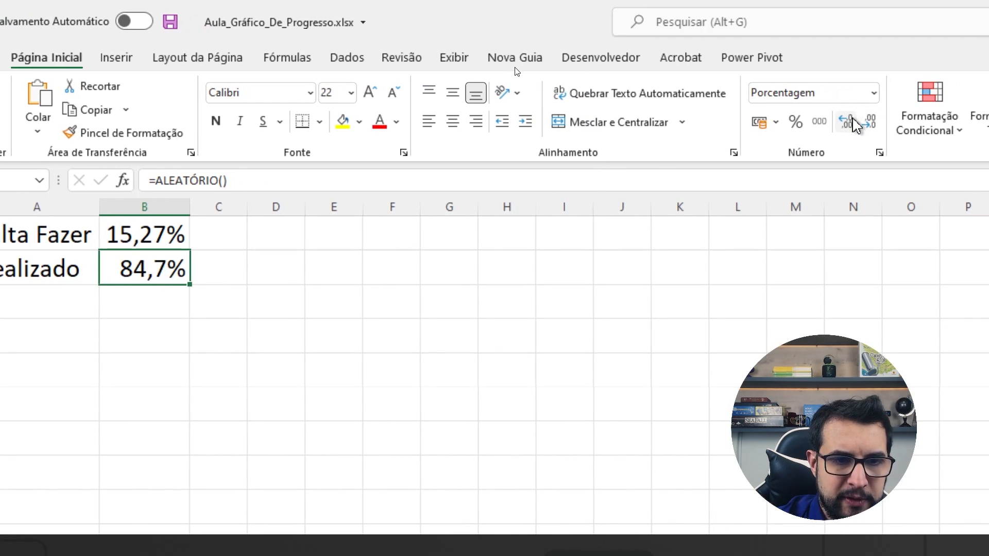
click(851, 122)
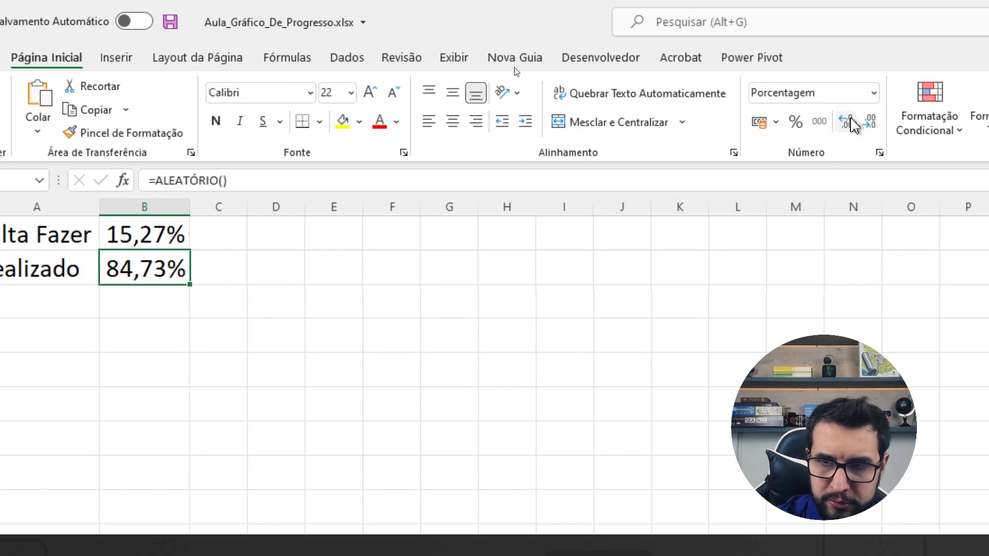
Insert a doughnut (Rosca) chart from the Falta Fazer and Realizado data and place it beside the table
click(48, 234)
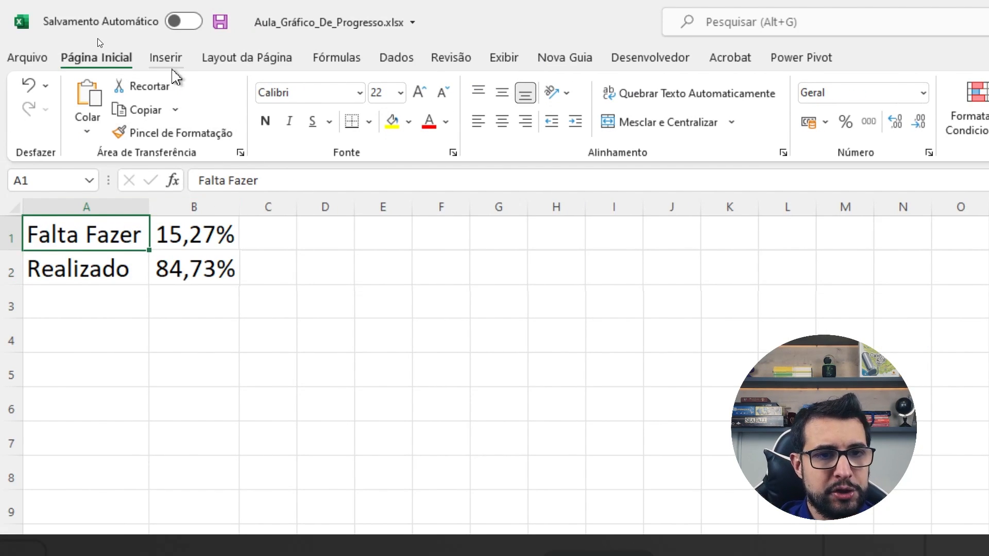
click(169, 63)
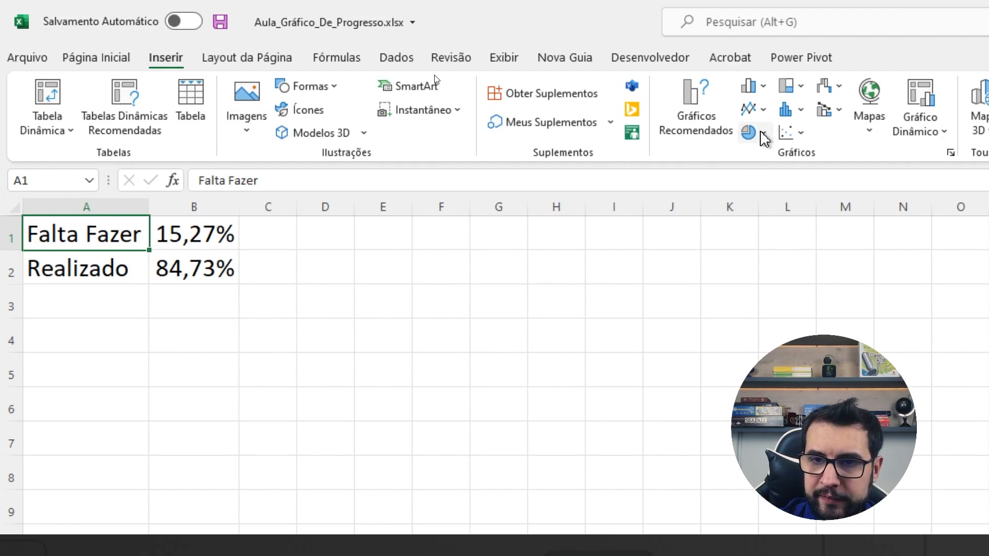
click(752, 132)
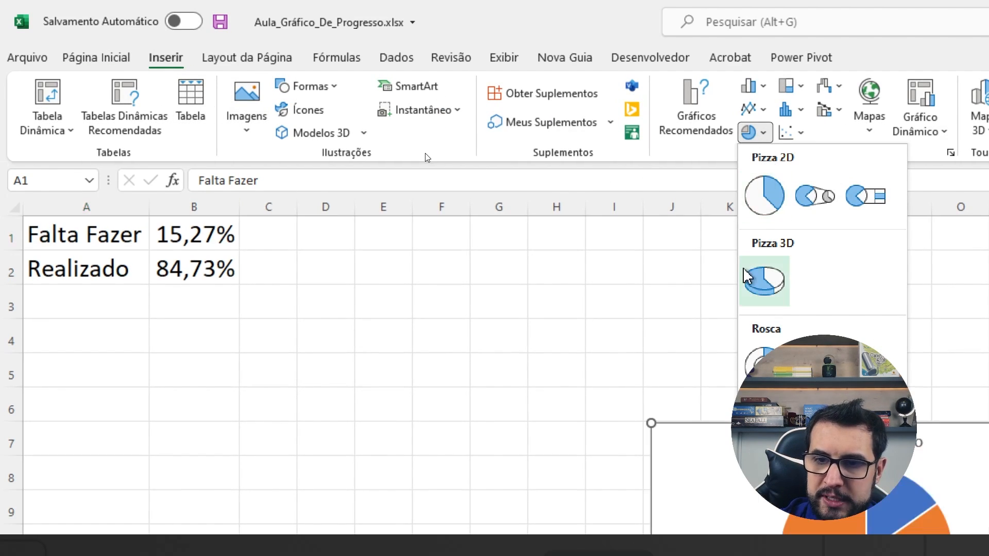
click(756, 362)
drag(729, 454, 338, 248)
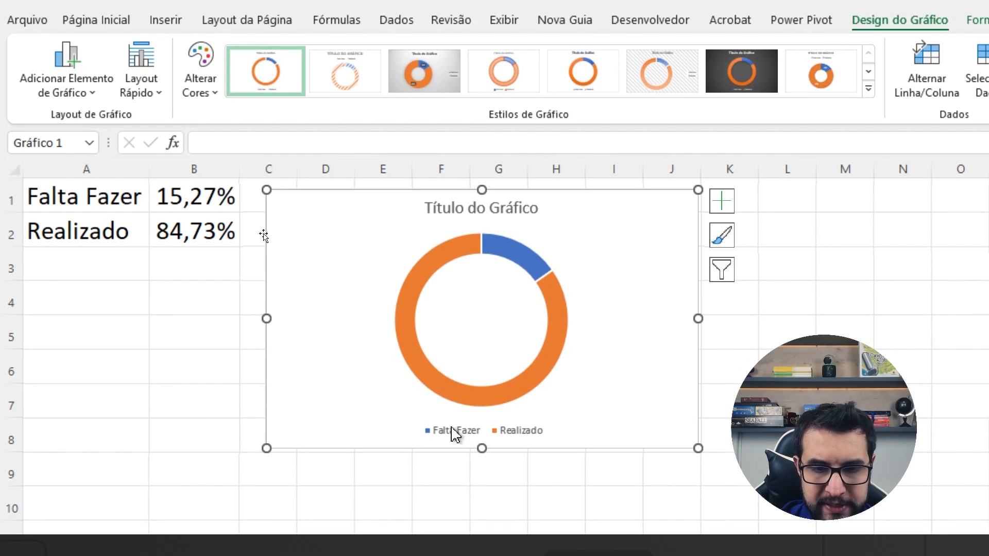
Open the data point formatting options for the Falta Fazer slice of the doughnut chart
click(504, 240)
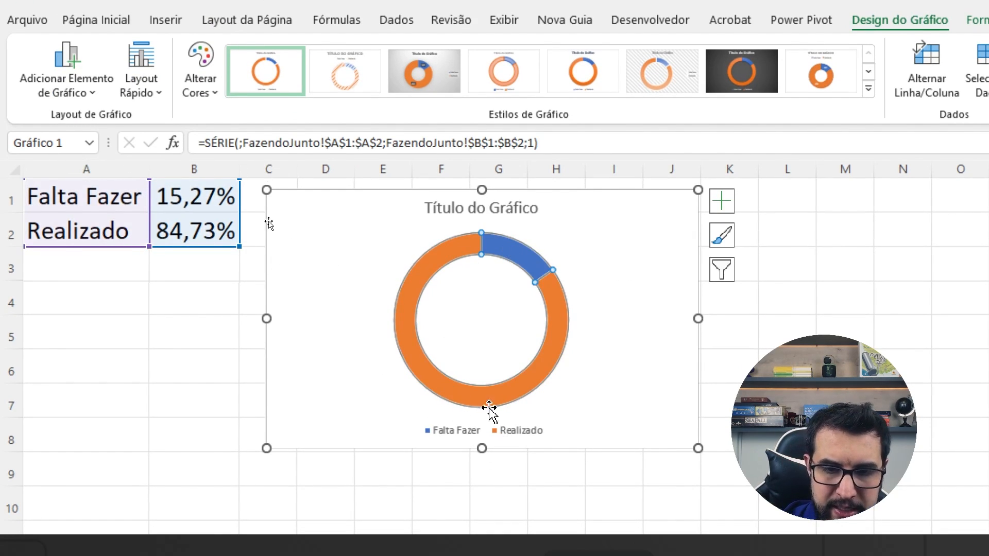
click(511, 253)
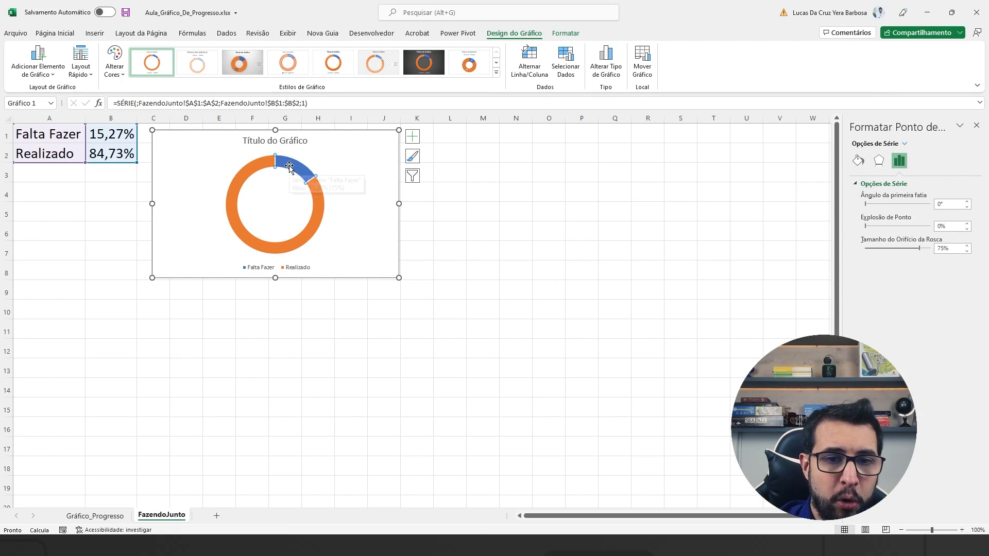
right_click(290, 167)
click(355, 277)
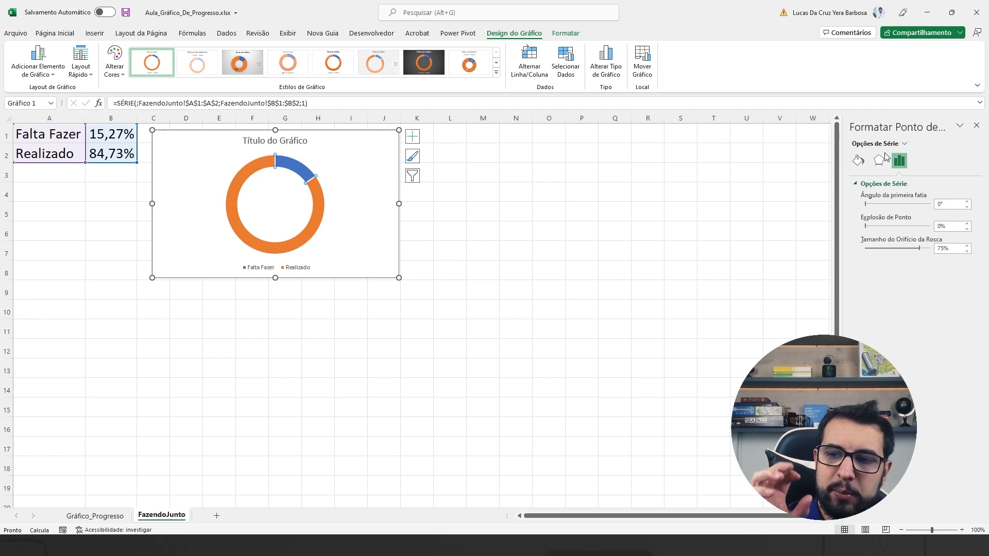
Move the doughnut chart over to columns P to W, close to the formatting options
click(412, 136)
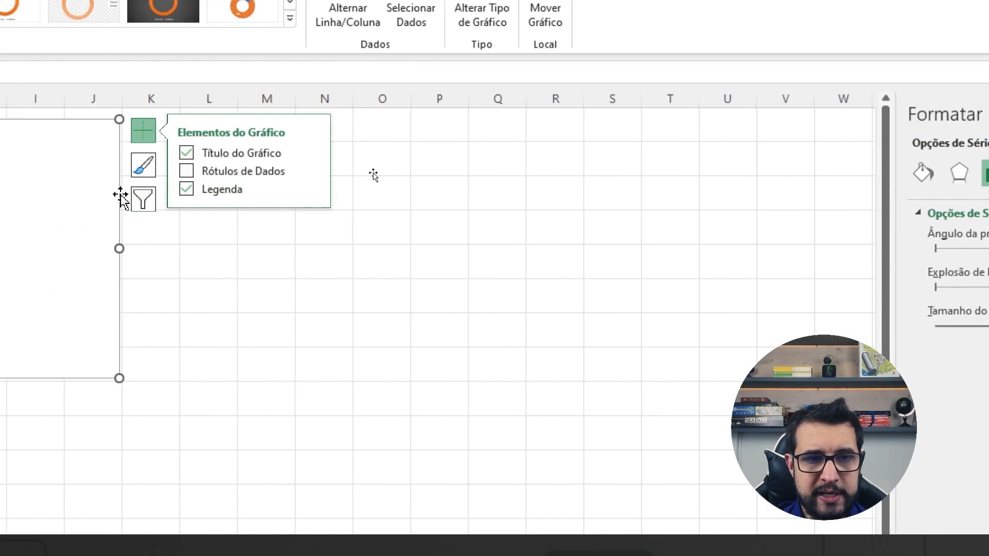
drag(98, 141, 814, 150)
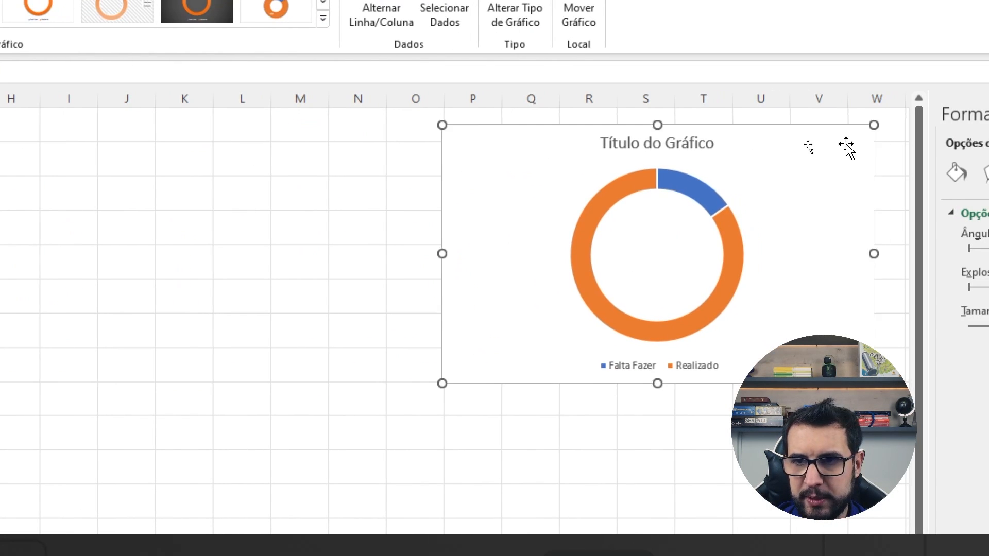
click(759, 172)
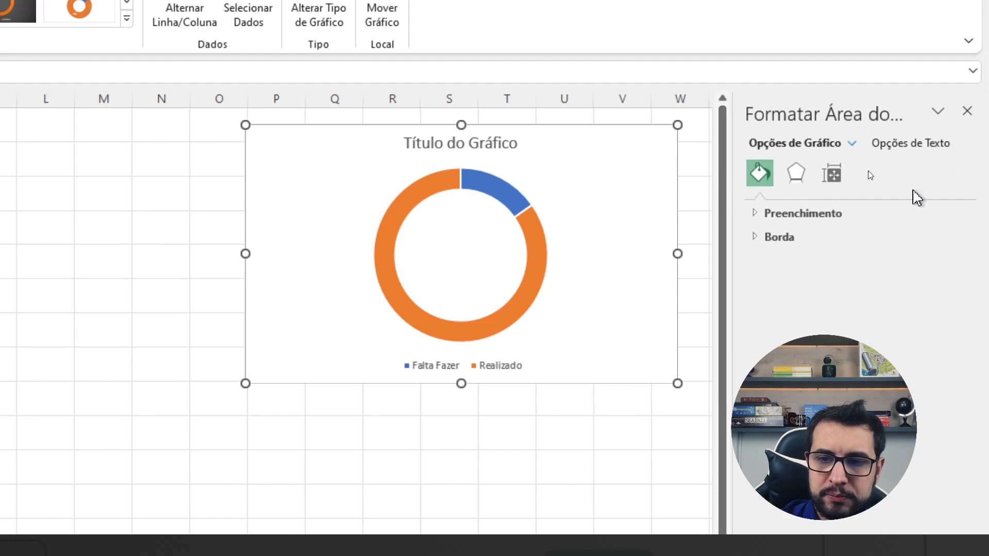
Give the Falta Fazer slice a solid grey fill
click(488, 186)
click(490, 188)
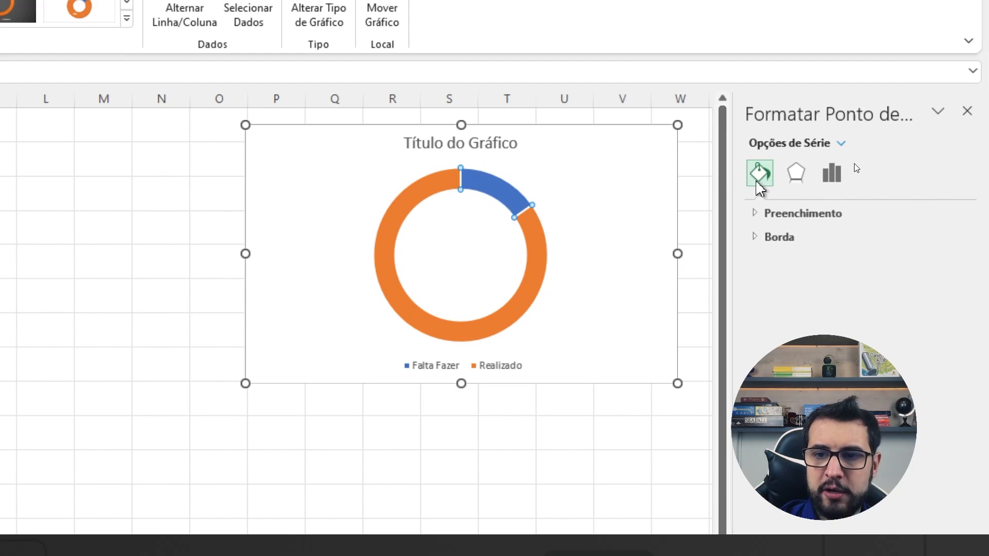
click(757, 214)
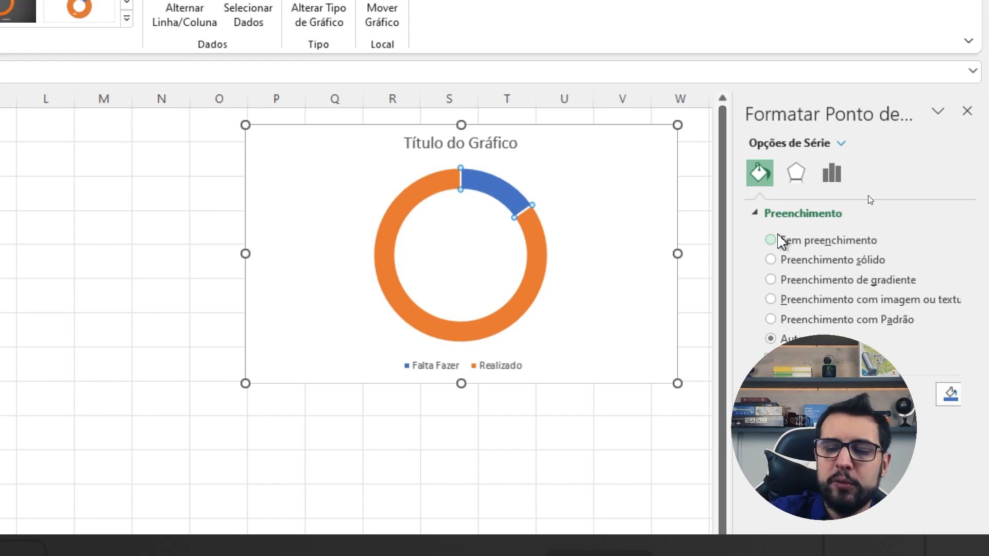
click(824, 262)
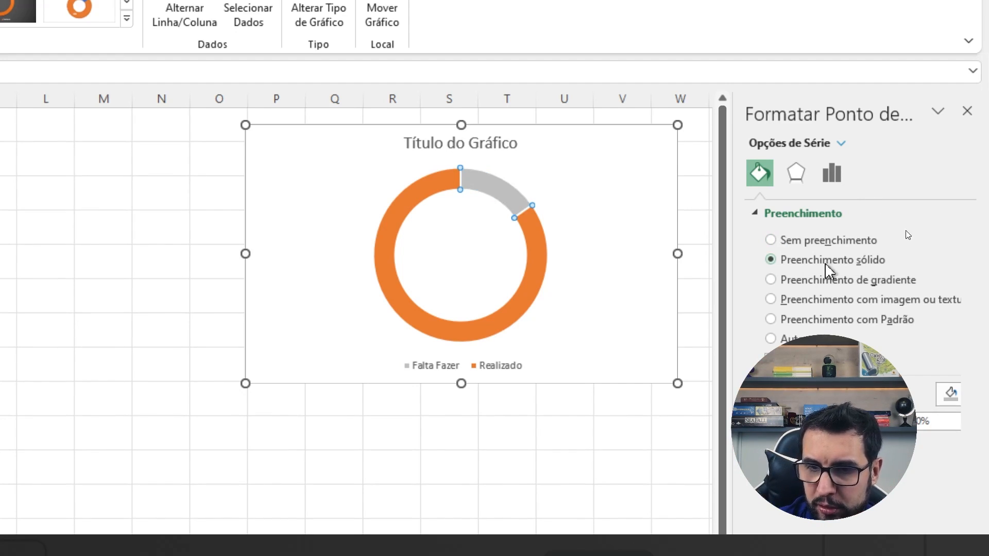
click(949, 396)
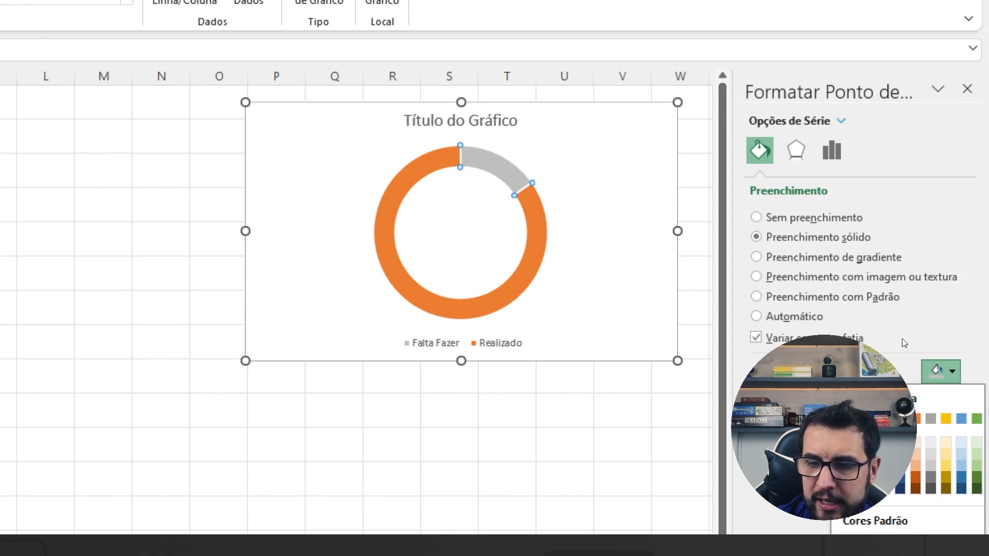
click(839, 454)
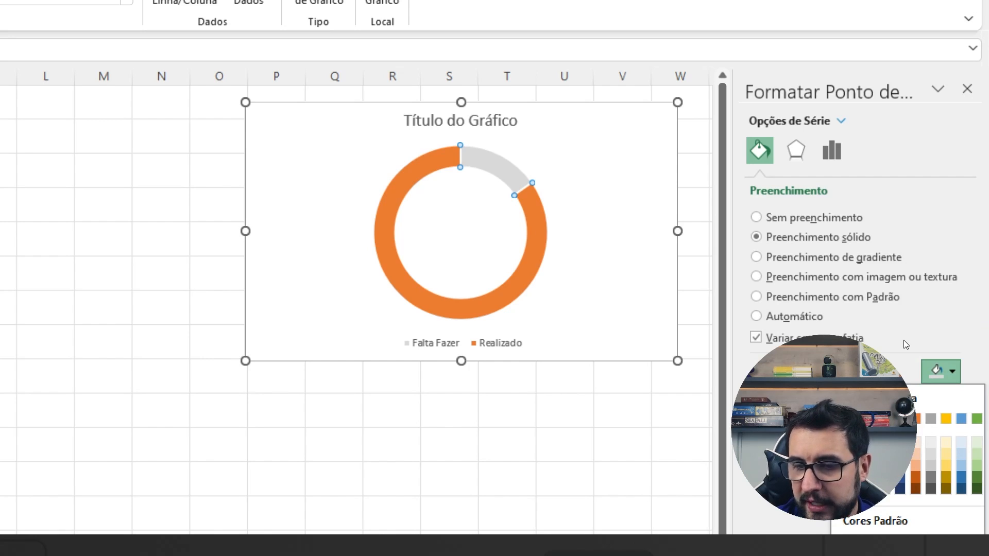
click(904, 342)
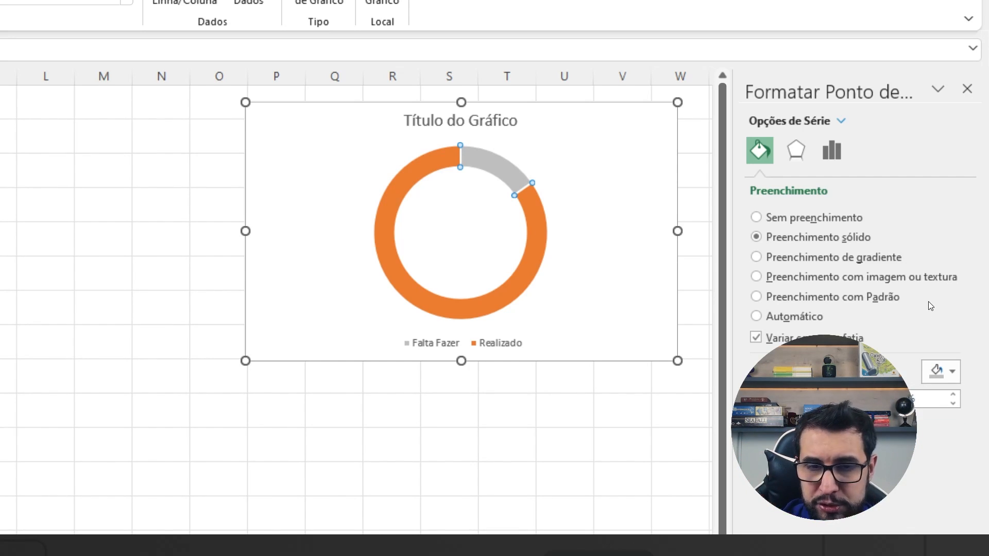
Give the Realizado slice a solid fill in the dark indigo recent colour
click(420, 166)
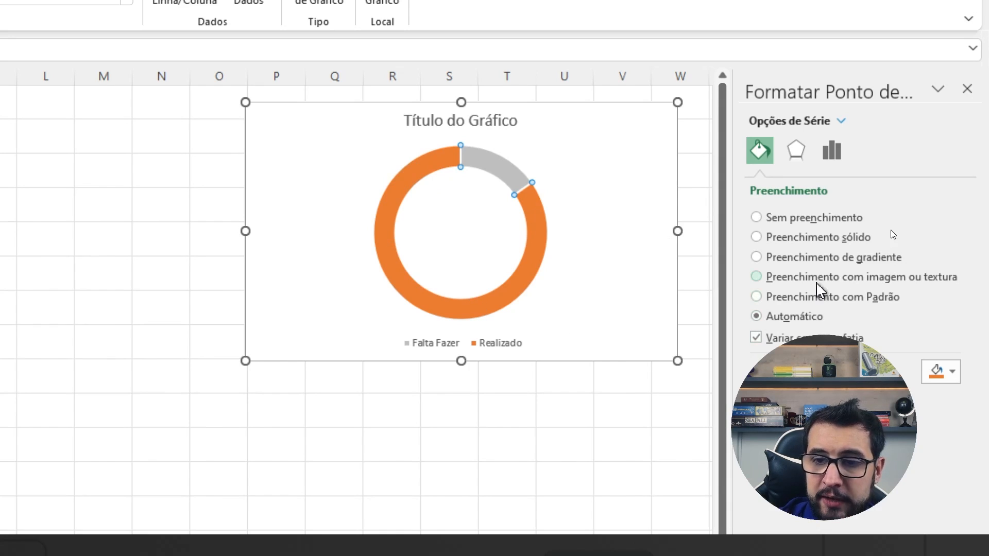
click(831, 238)
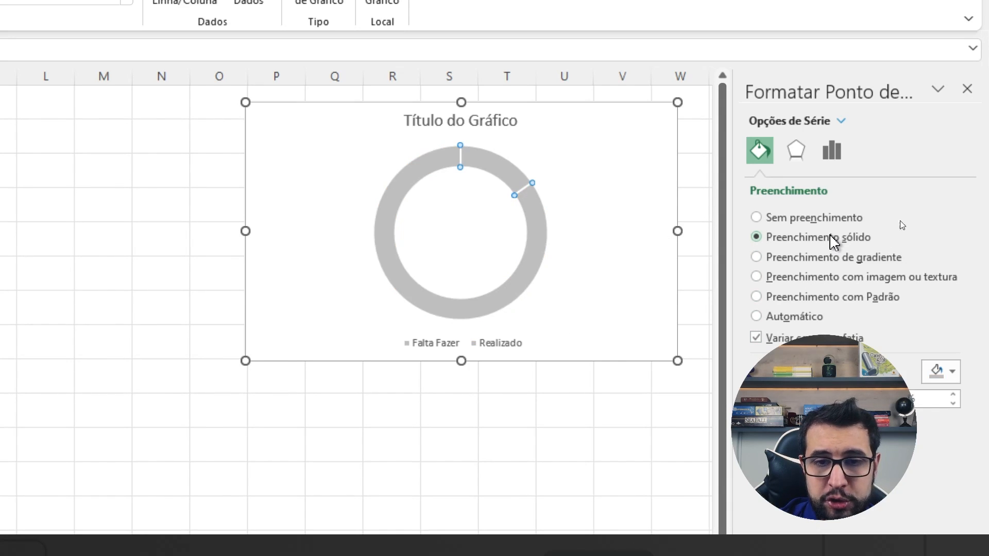
click(951, 371)
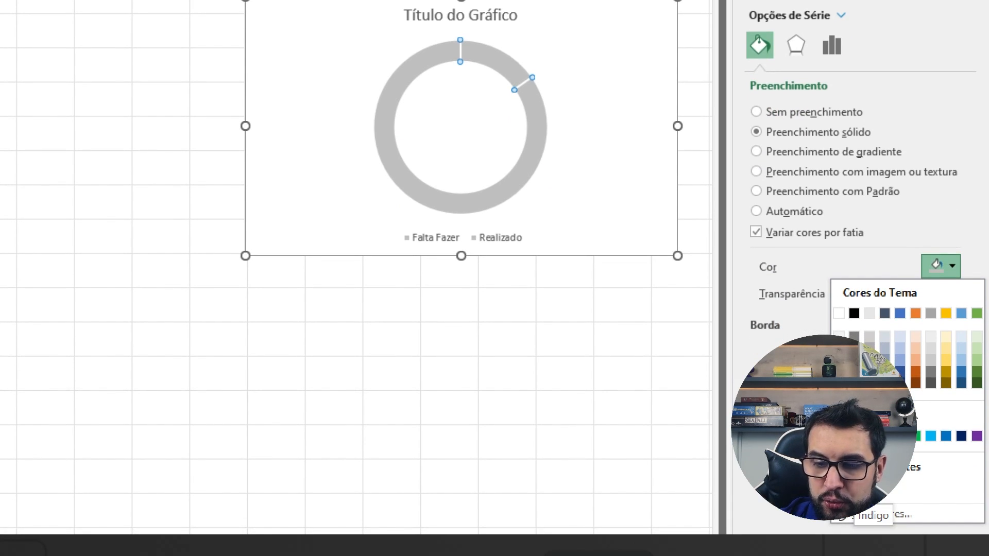
click(839, 487)
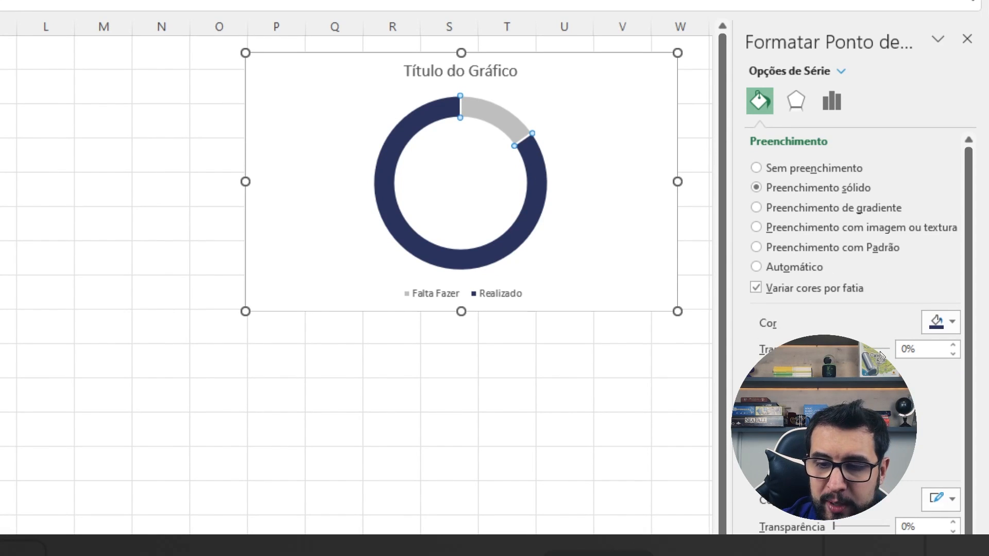
Add a solid border line to the Realizado slice in the same dark indigo as its fill
click(881, 352)
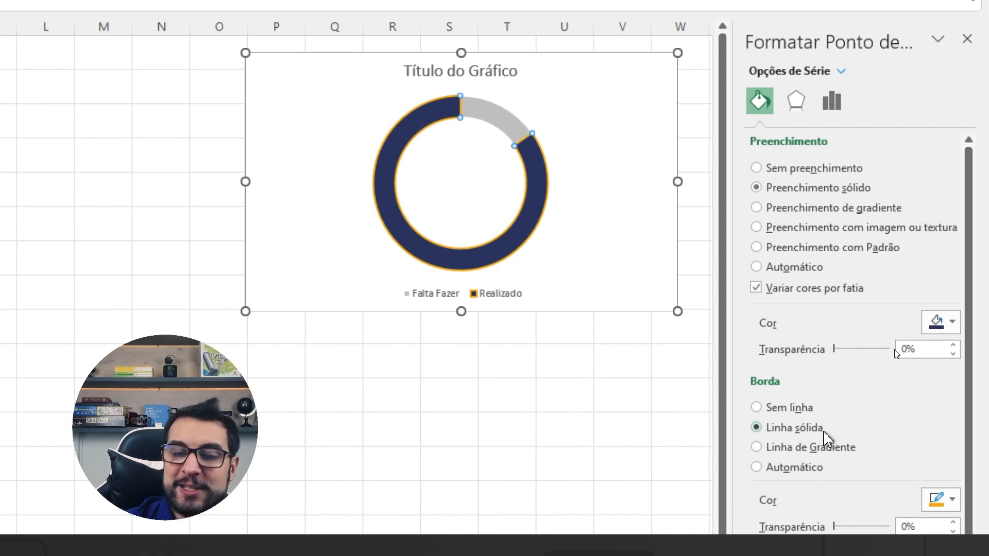
click(947, 472)
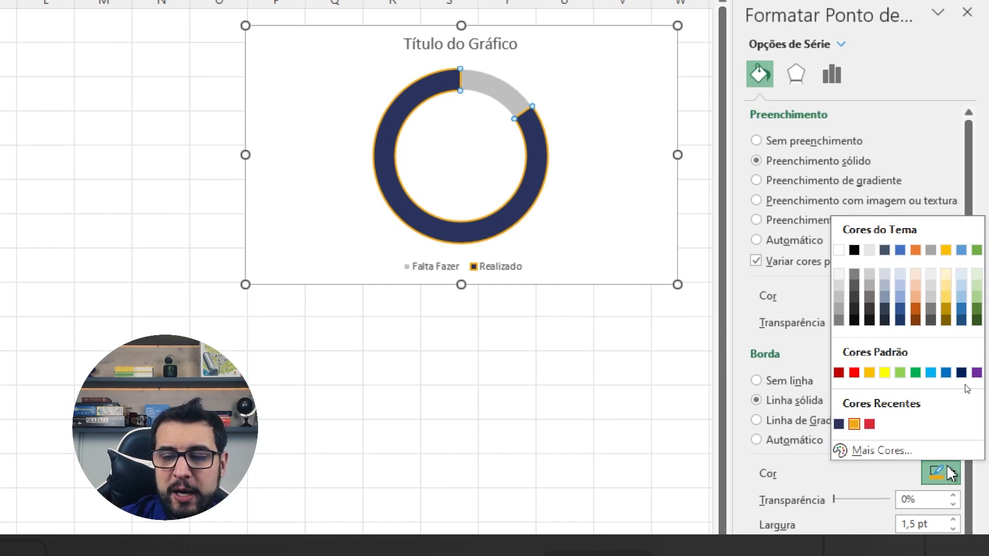
click(839, 424)
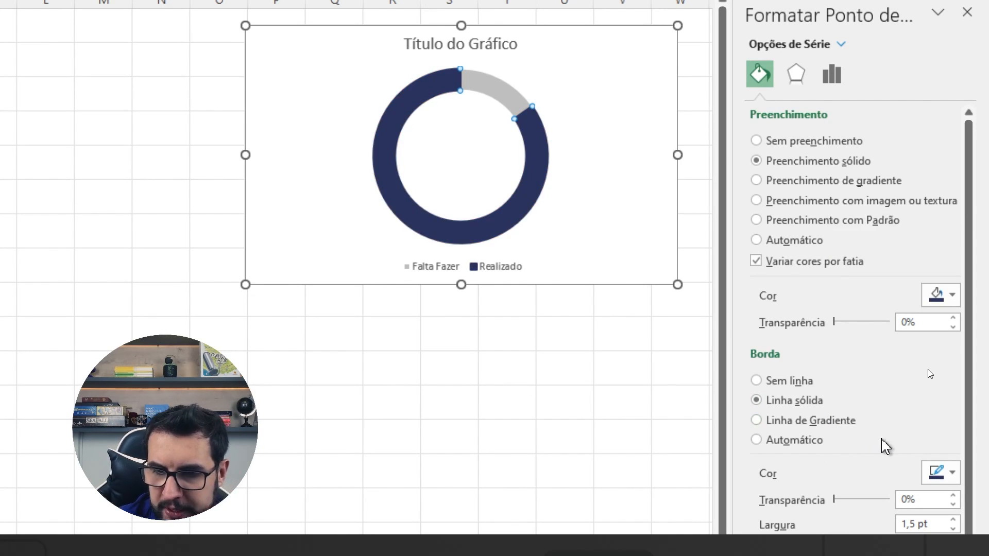
Thicken the Realizado slice's border to 10 pt and keep its join type set to Arredondar
click(919, 454)
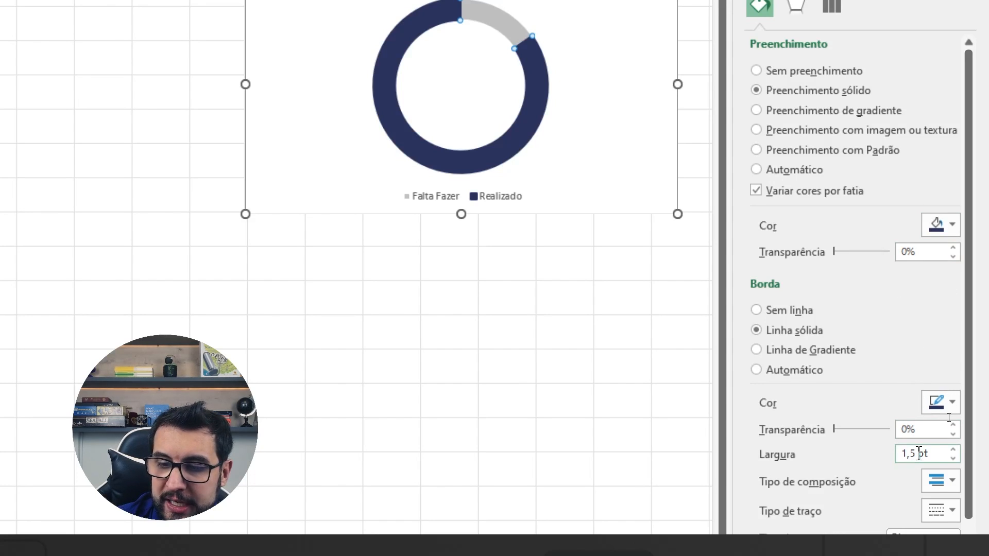
click(952, 450)
click(953, 450)
click(953, 450)
click(953, 451)
click(953, 450)
click(953, 450)
click(953, 450)
click(954, 449)
click(954, 450)
click(954, 449)
click(954, 450)
click(953, 450)
click(954, 450)
click(954, 450)
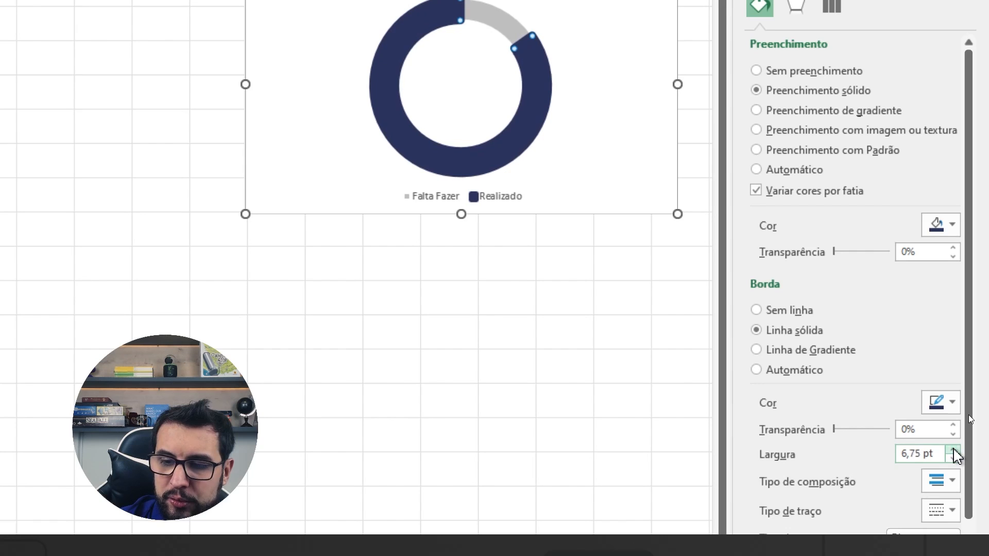
click(953, 450)
mouse_move(472, 268)
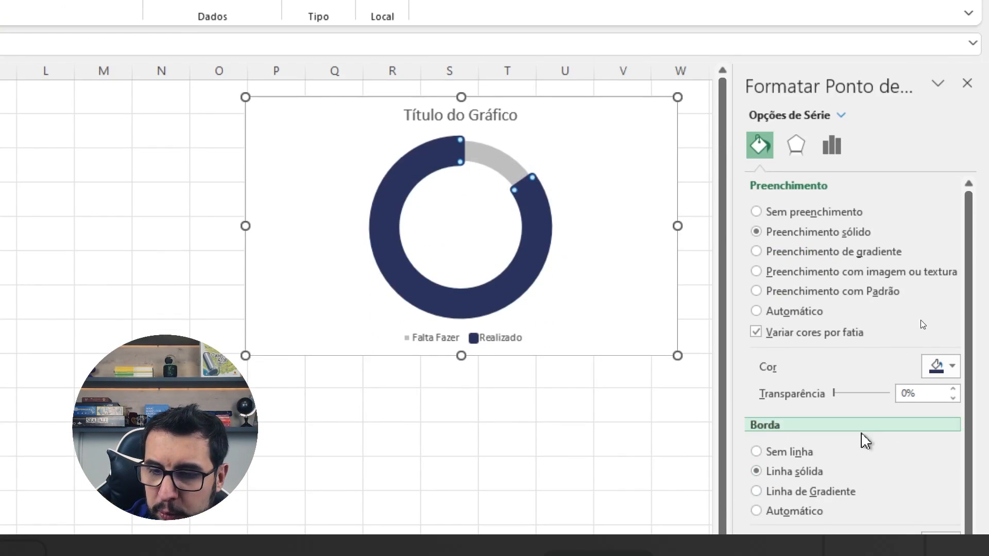
click(953, 483)
click(953, 483)
click(953, 483)
click(953, 483)
click(953, 483)
click(953, 483)
click(953, 483)
click(953, 484)
click(953, 483)
click(953, 483)
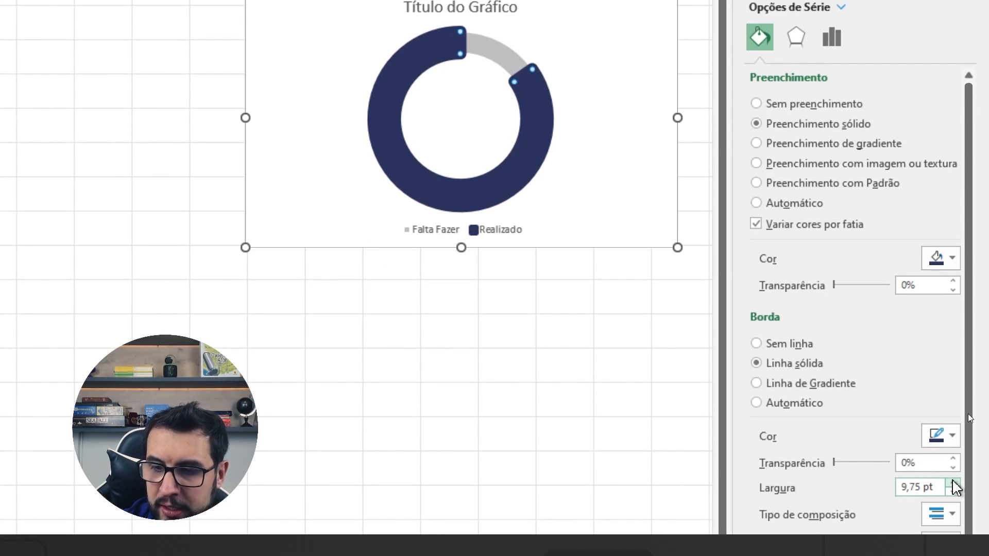
click(953, 483)
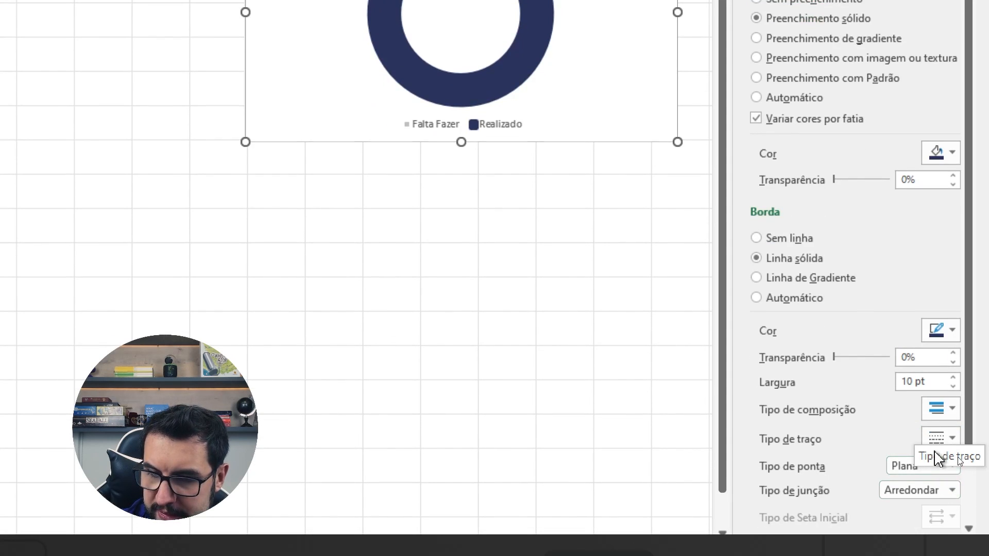
click(922, 481)
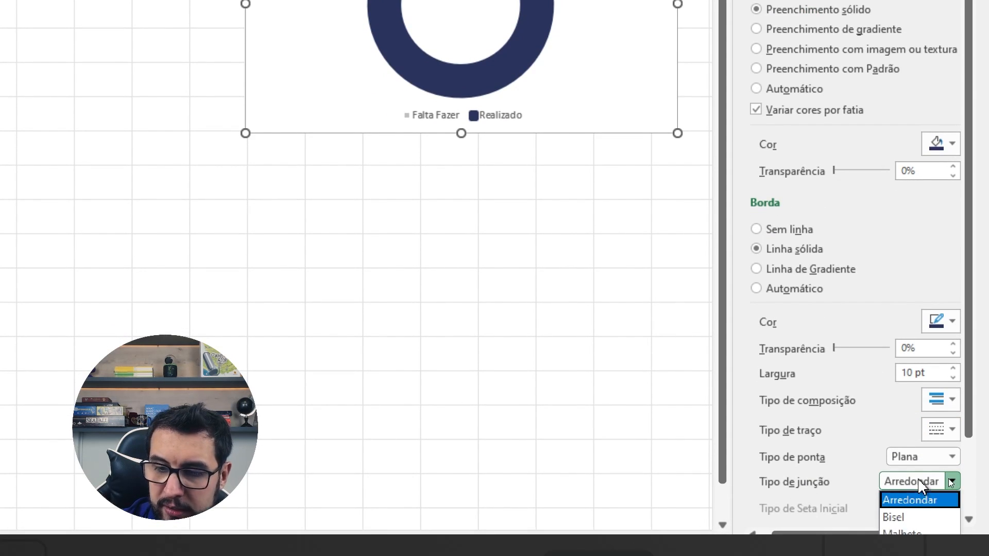
click(915, 479)
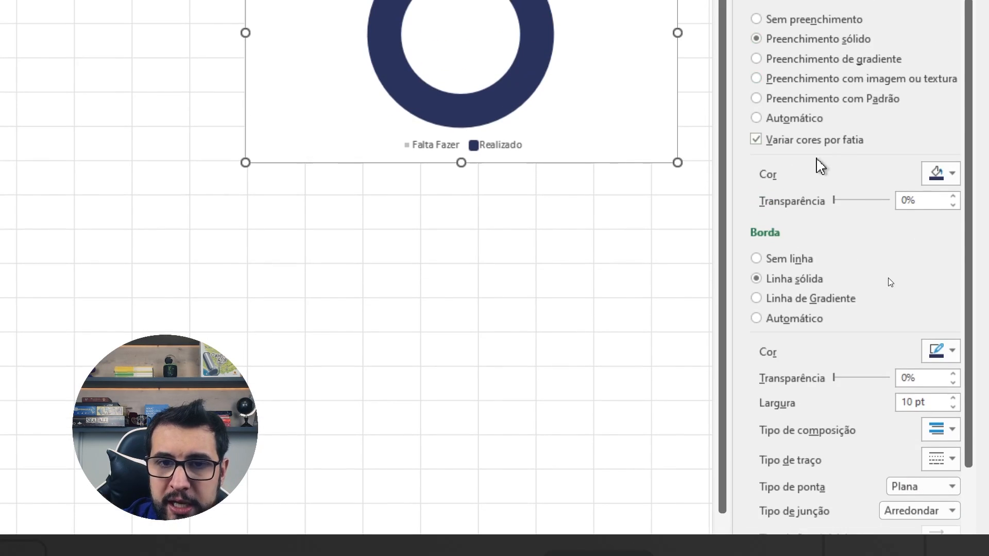
Deselect the slice and move the chart back beside the table, over columns C to J
click(546, 399)
mouse_move(495, 155)
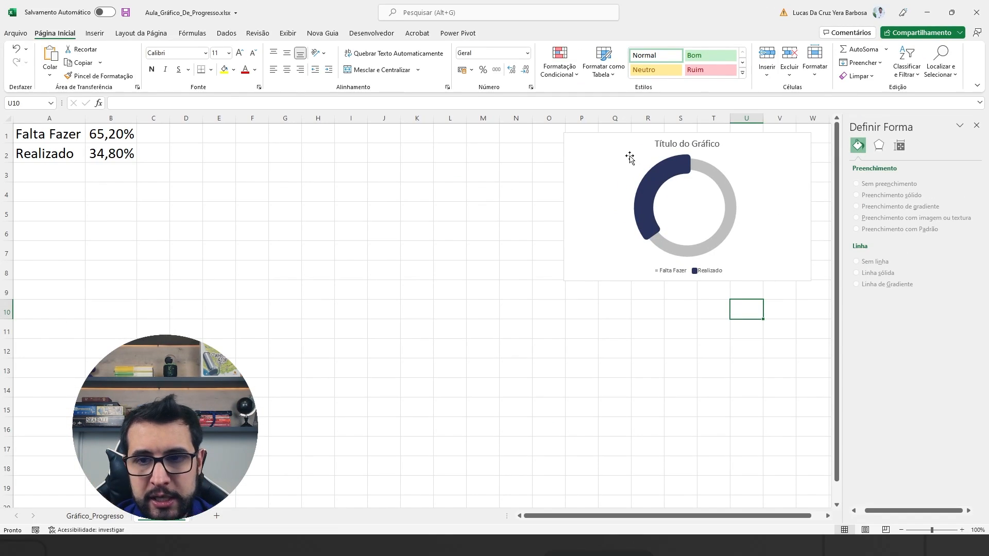
drag(629, 156, 222, 138)
click(468, 176)
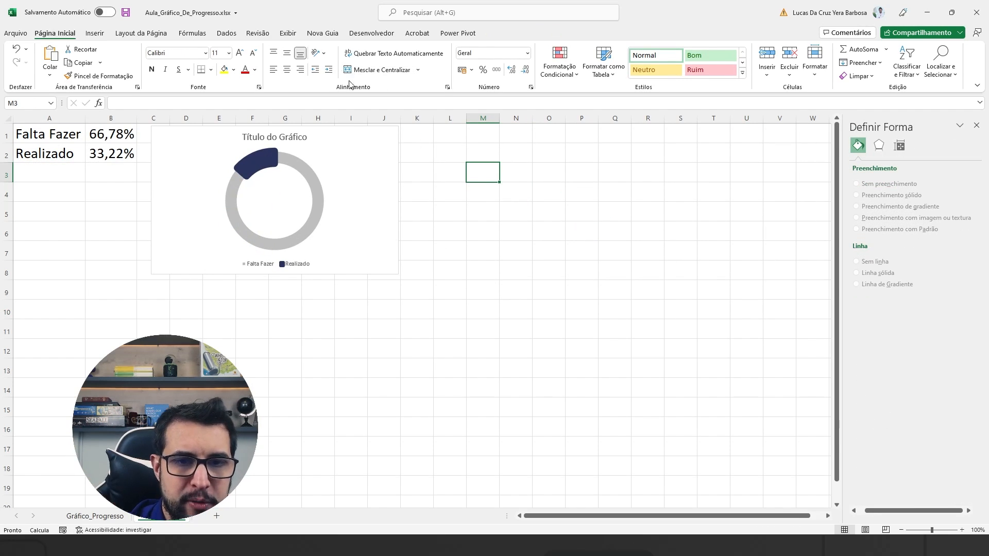
drag(353, 139, 445, 141)
click(89, 170)
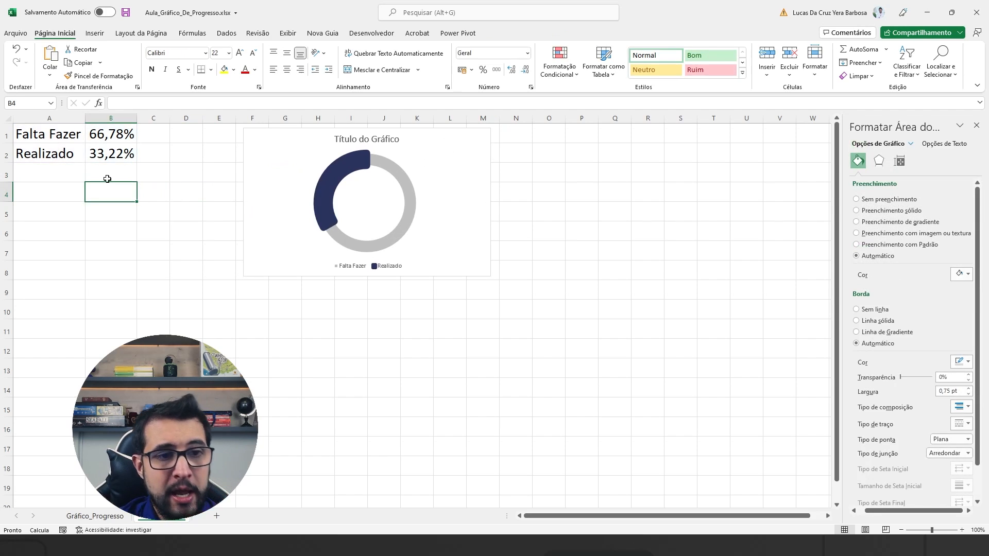
click(83, 170)
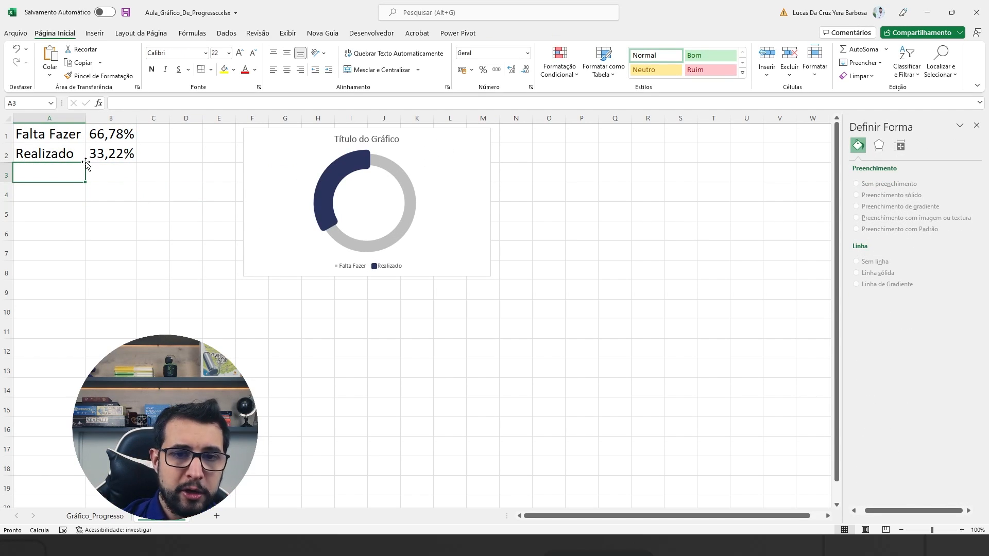
drag(300, 150, 211, 155)
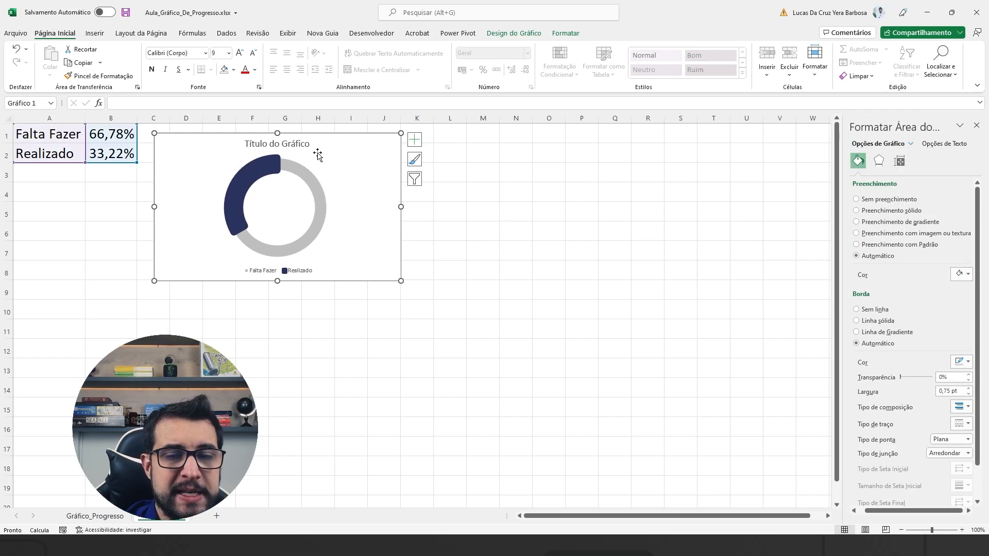
click(468, 153)
Increase the font size of columns M to O to 24 and widen the three columns equally
drag(66, 138, 102, 150)
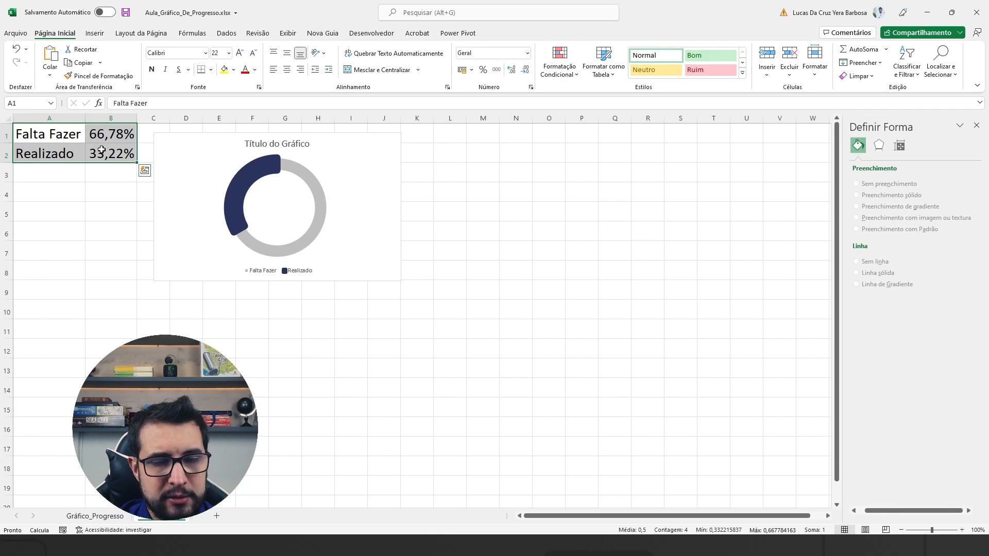
drag(484, 118, 563, 117)
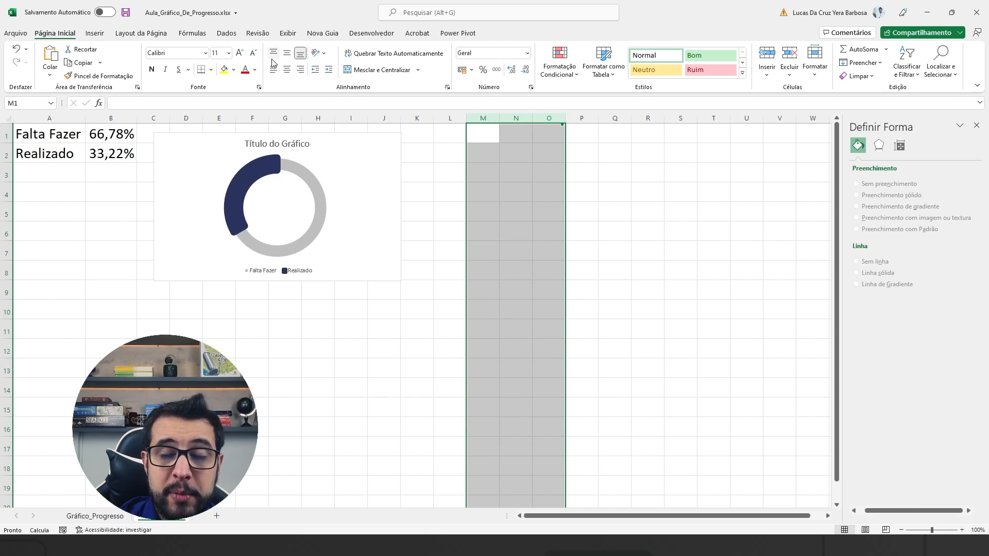
click(240, 54)
click(240, 53)
click(241, 54)
drag(563, 115, 606, 116)
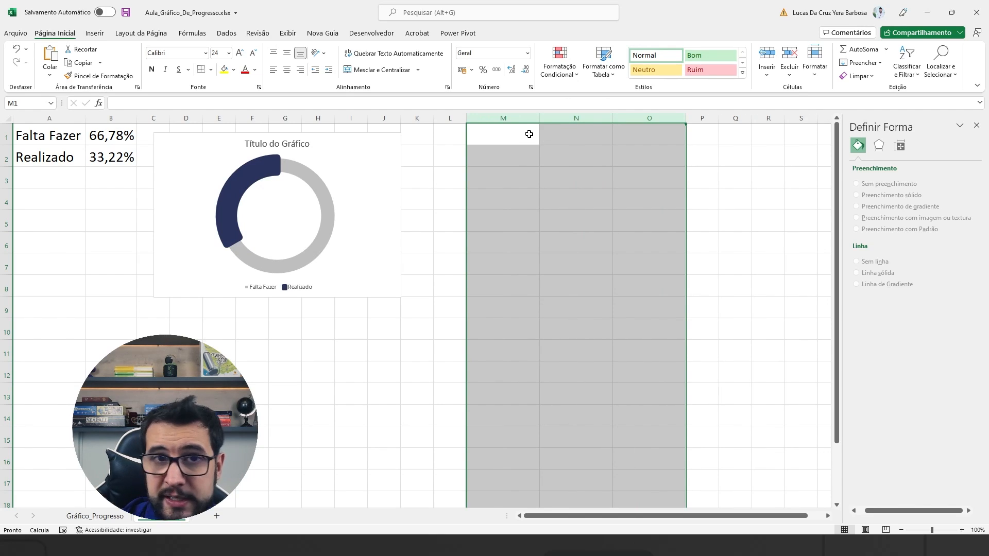
Enter the labels Falta Fazer, Vermelho, Amarelo and Azul in cells M1 to M4
click(529, 134)
text(f)
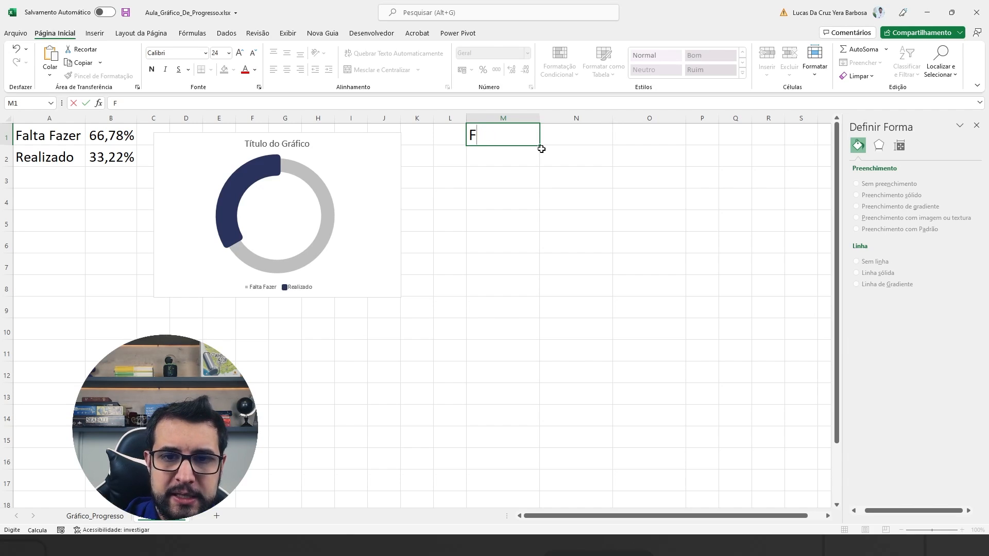
text(alta Fazer)
key(Return)
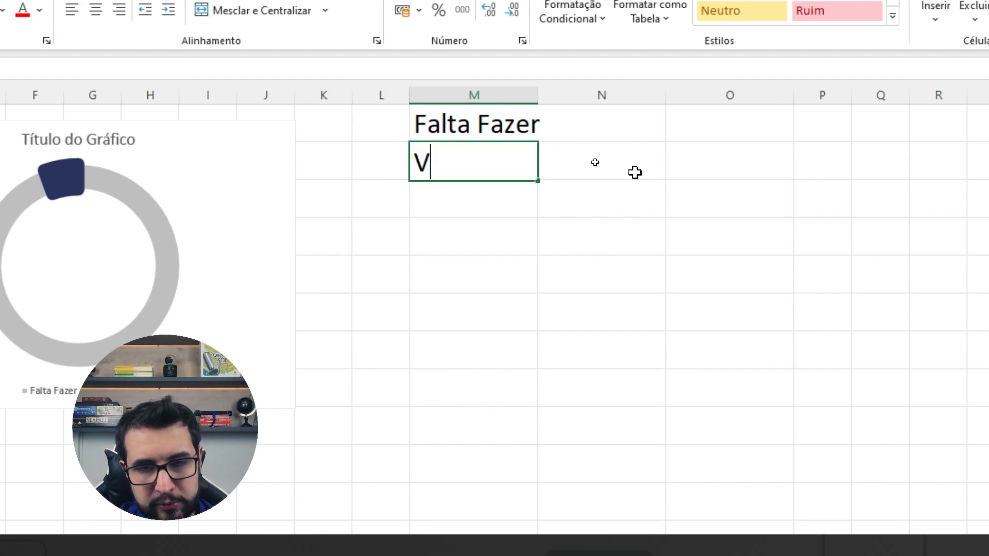
text(Ver)
key(BackSpace)
key(BackSpace)
key(BackSpace)
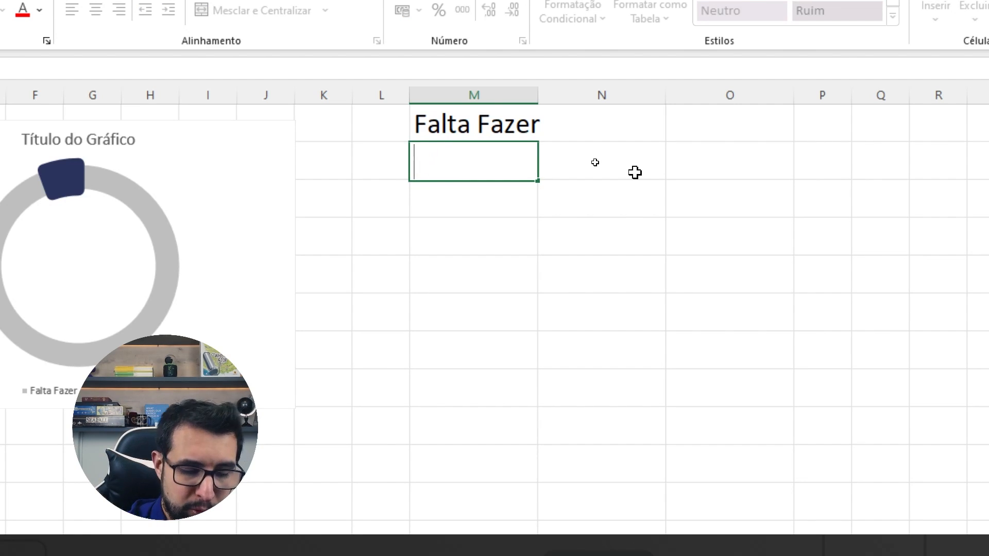
text(Vermelho)
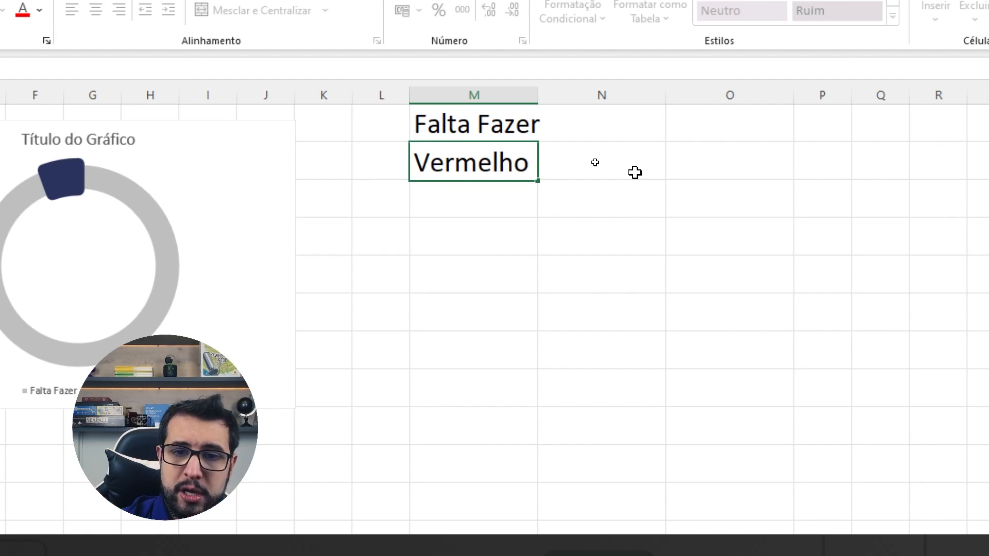
key(Return)
text(Amarelo)
key(Return)
text(Azul)
key(Return)
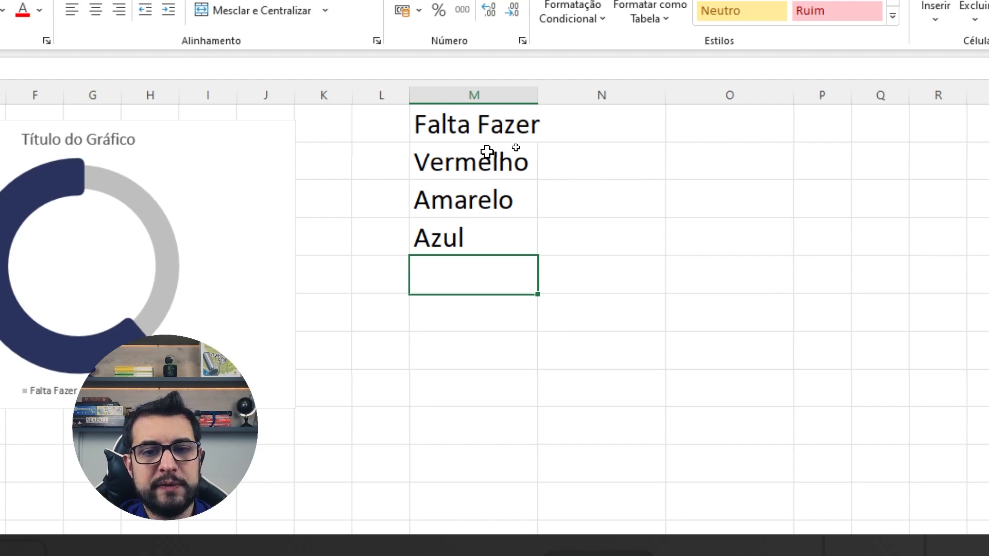
drag(500, 173, 556, 166)
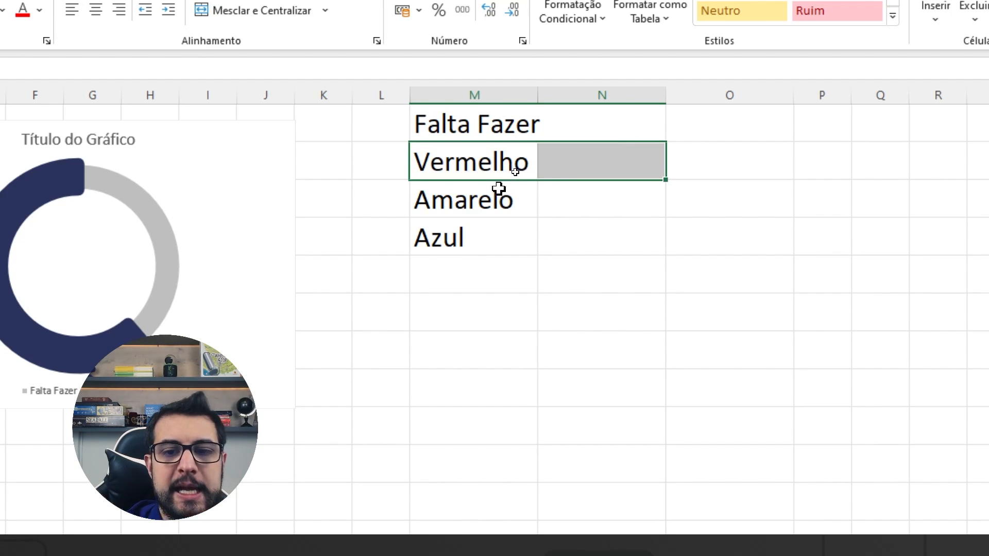
drag(503, 190, 587, 198)
click(518, 239)
drag(519, 240, 567, 238)
Label cell M6 Resultado and enter the random-number formula =ALEATÓRIO() beside it in N6
click(470, 320)
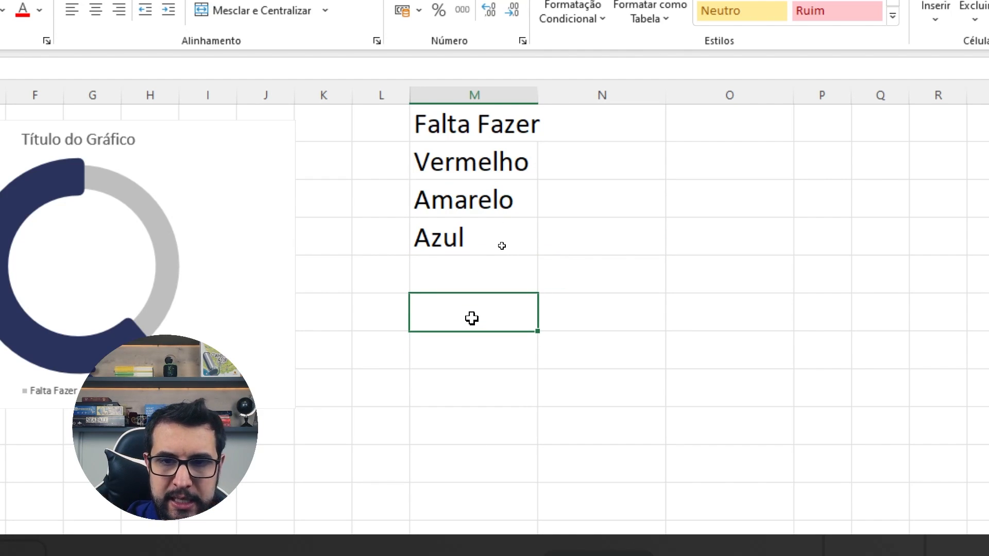
text(Resultado)
key(Tab)
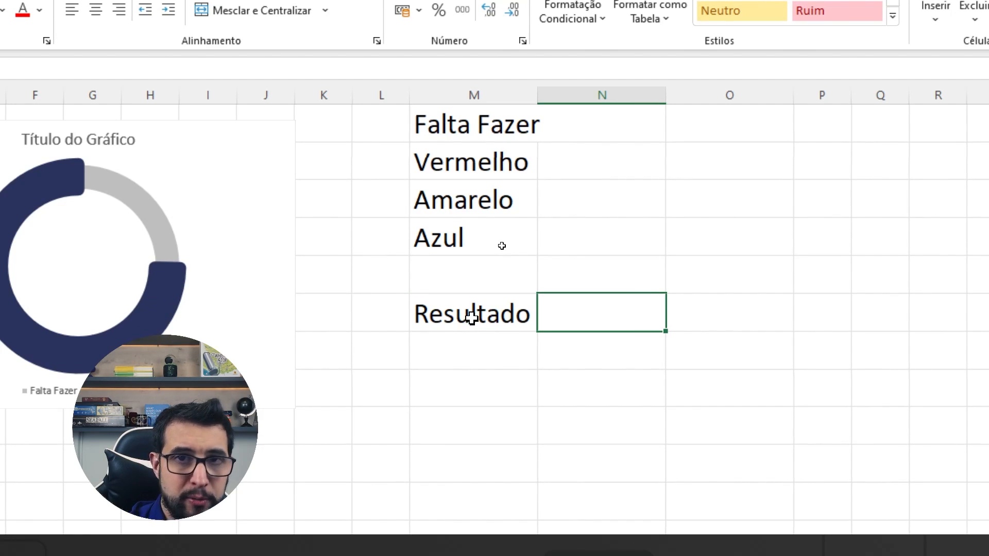
text(=ale)
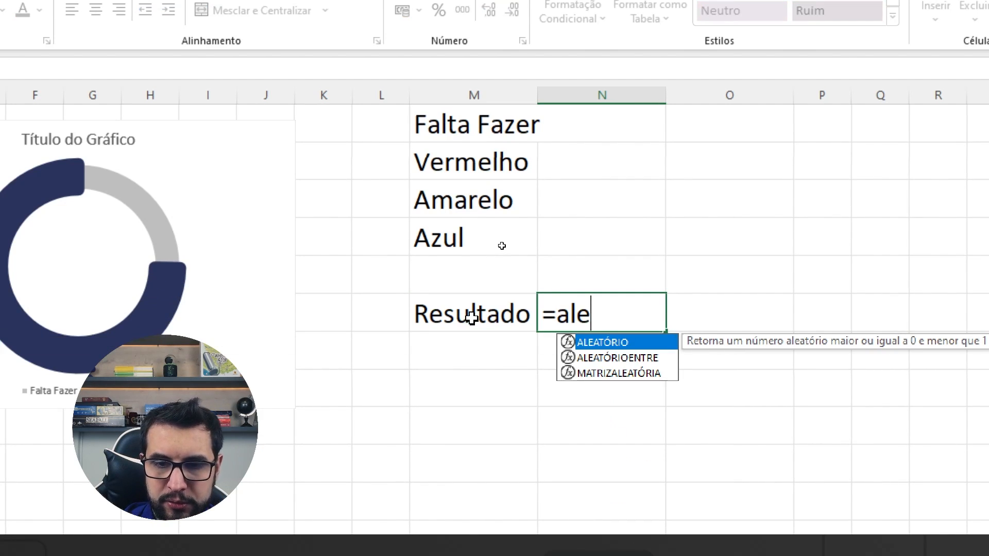
key(Tab)
text())
key(Return)
key(Up)
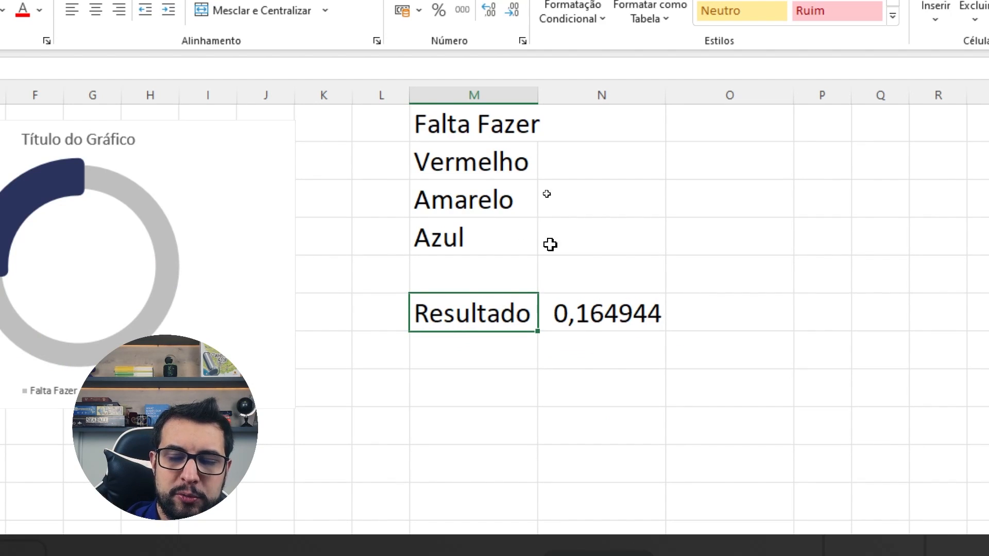
Format the Resultado value in N6 as a percentage with two decimal places
key(Right)
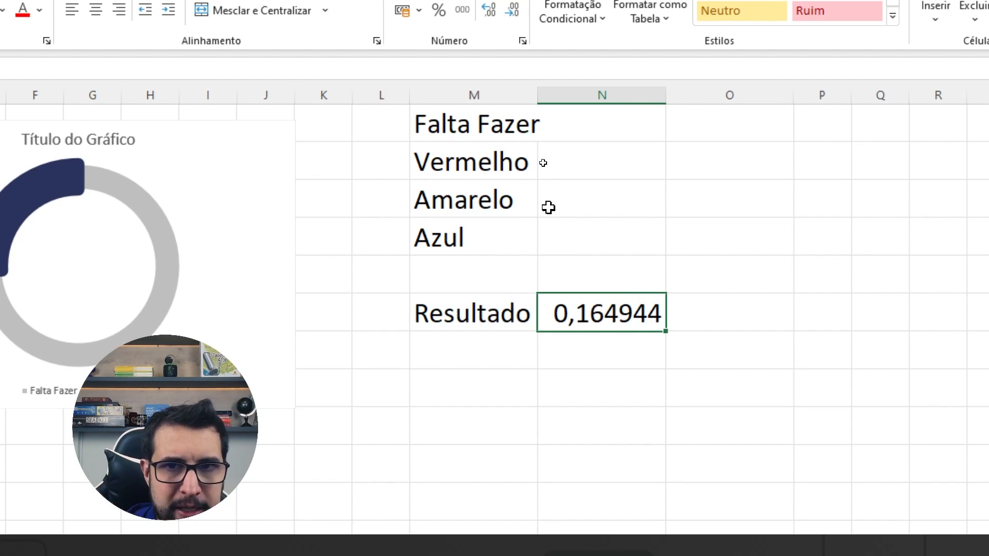
click(444, 77)
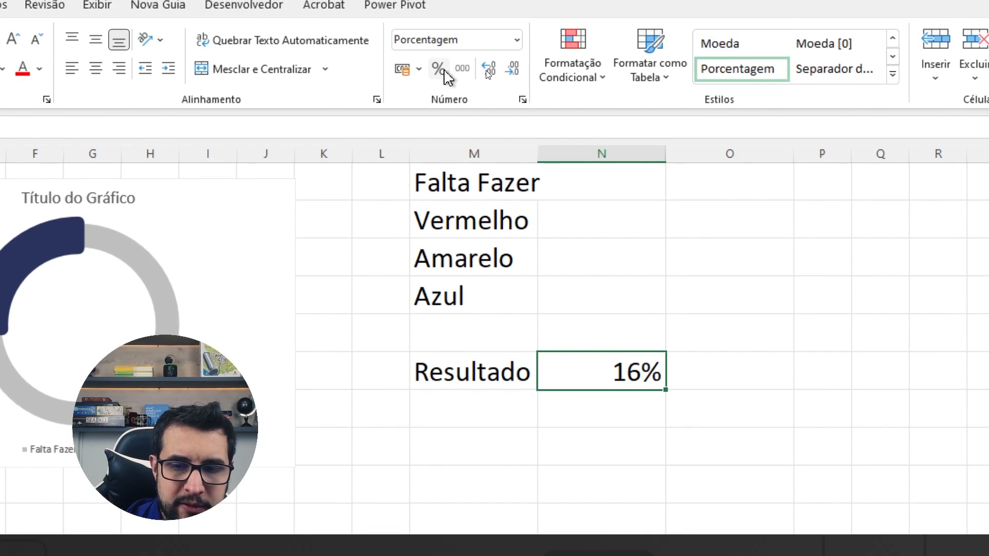
click(498, 77)
click(497, 78)
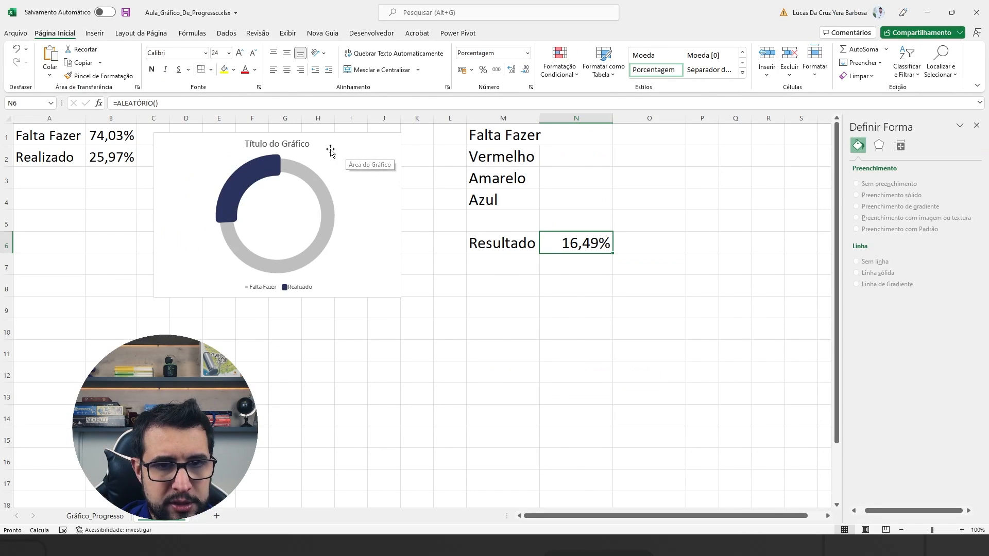
Enter the formula =100%-N6 in cell N1, beside the Falta Fazer label
drag(174, 214, 0, 343)
click(661, 293)
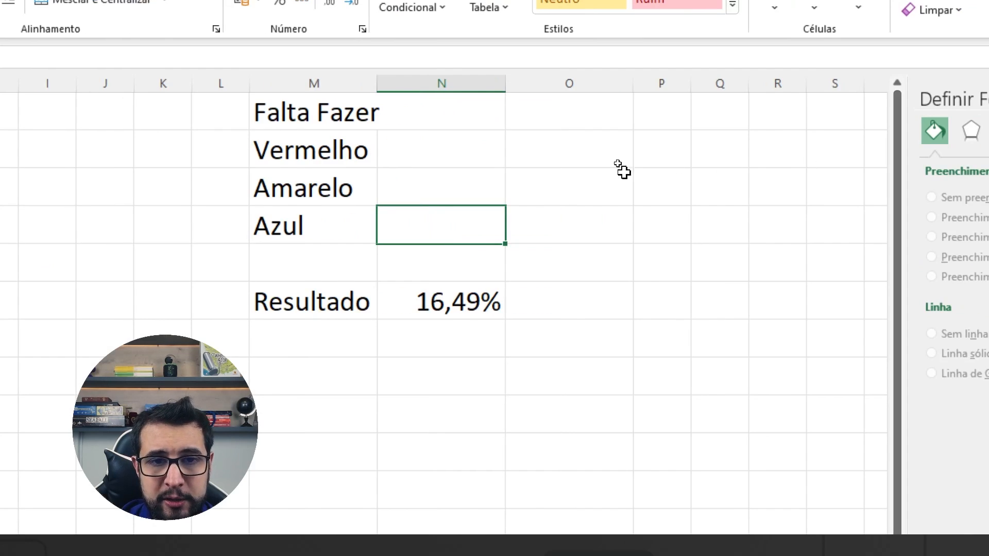
click(559, 138)
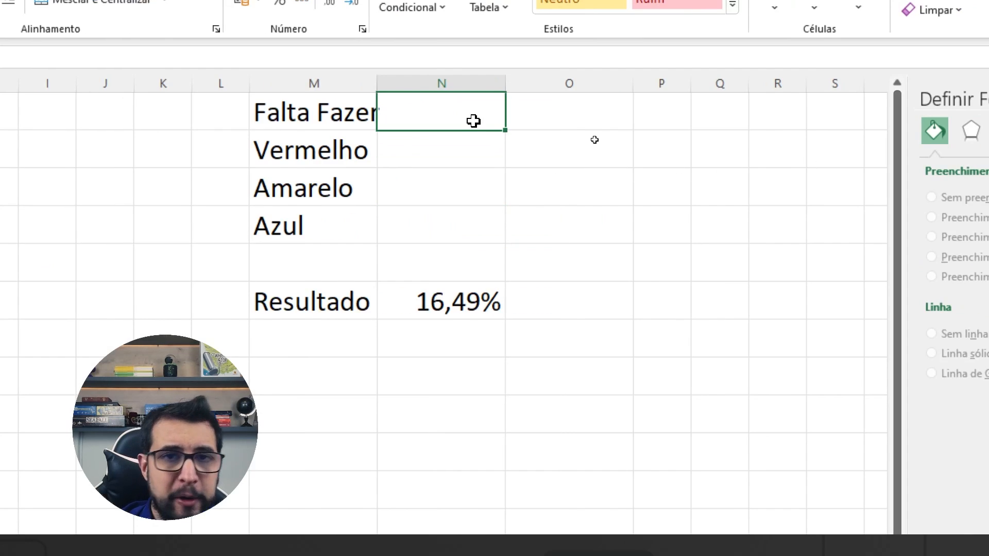
text(=)
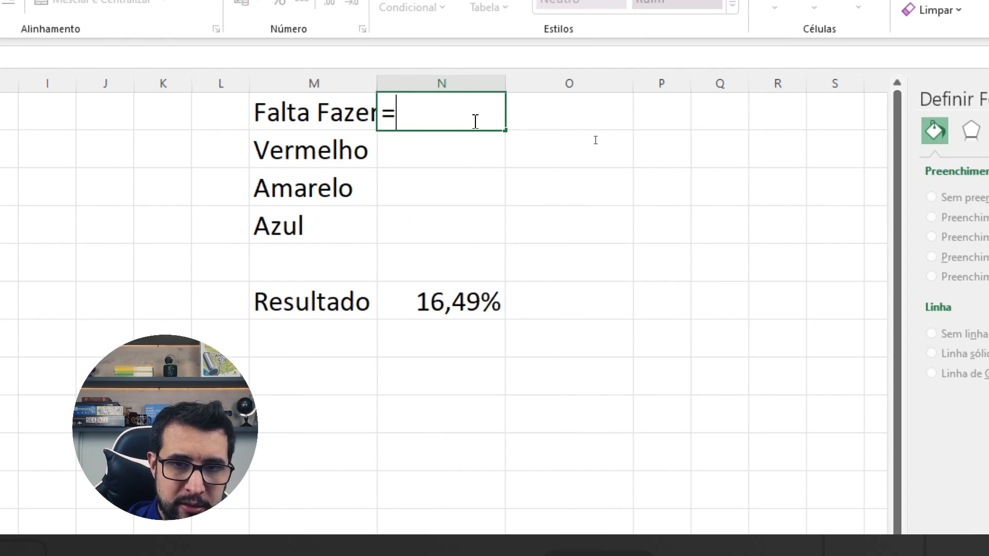
text(1)
text(00%-)
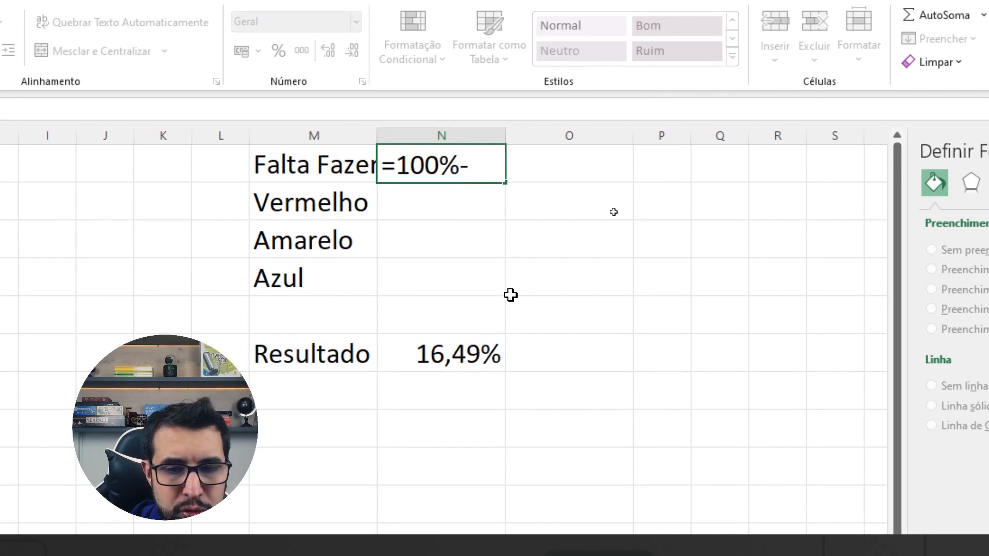
click(473, 362)
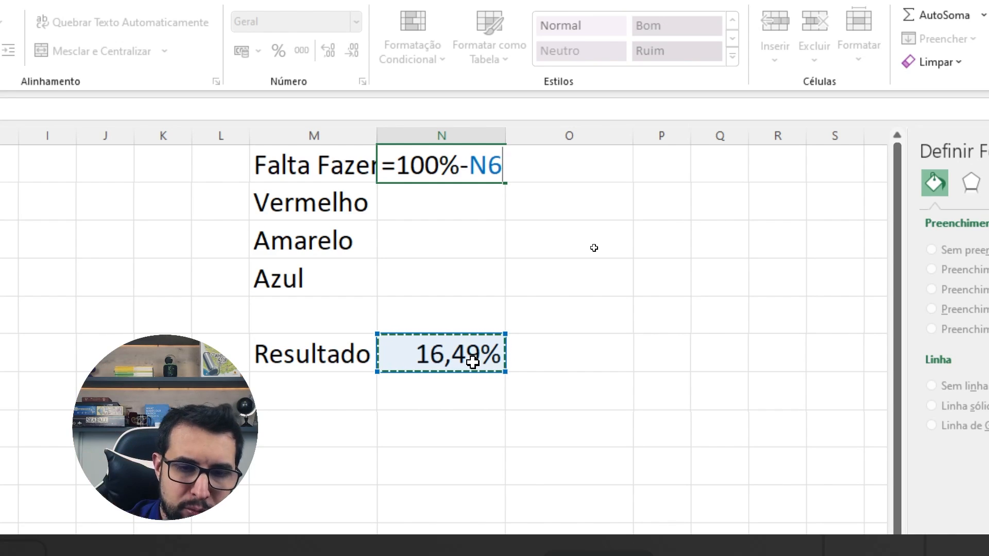
key(Return)
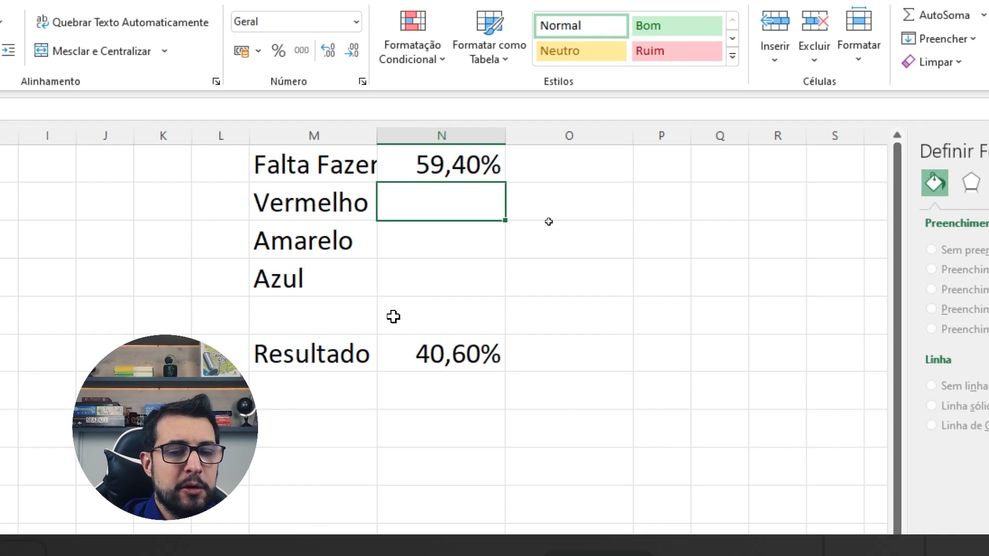
drag(304, 201, 417, 205)
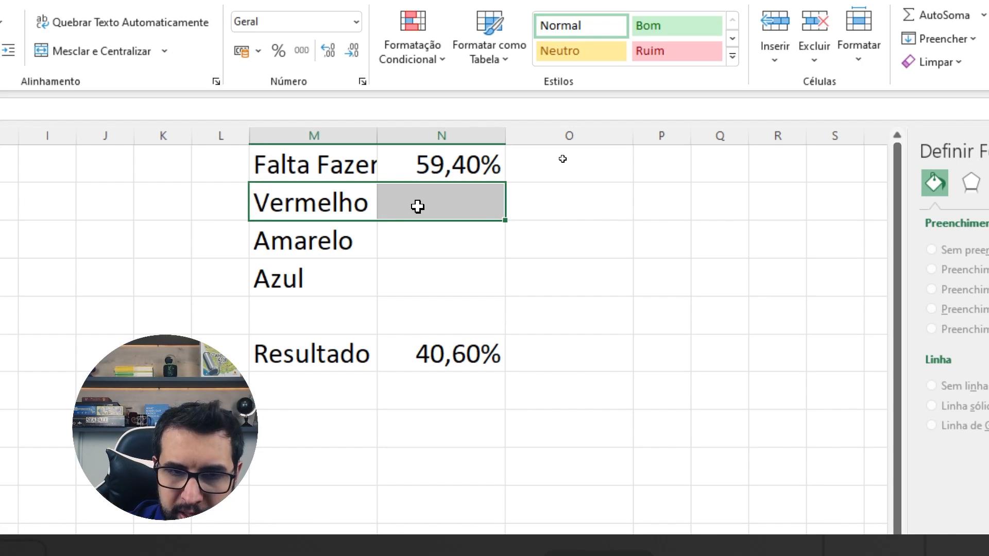
drag(298, 241, 411, 242)
drag(298, 278, 399, 282)
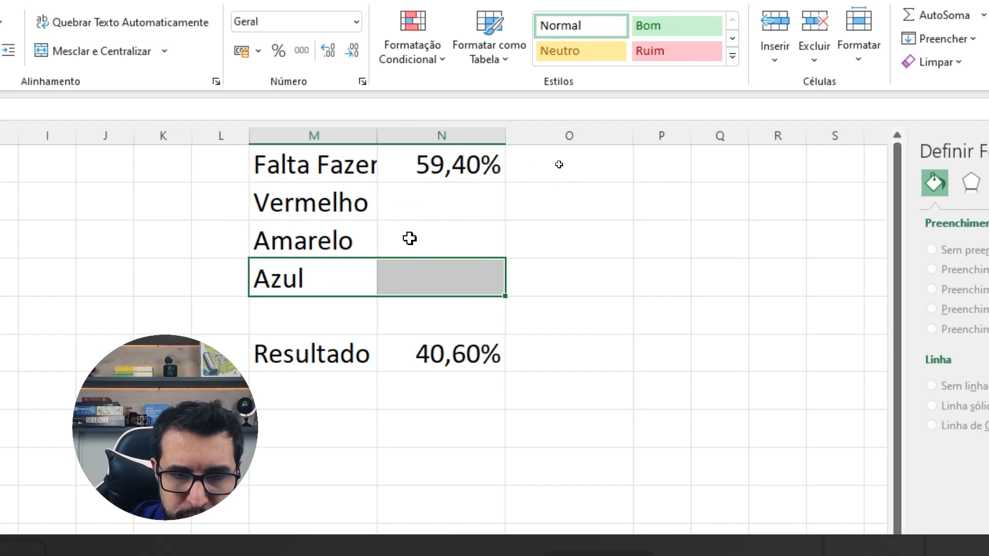
Enter the formula =SE(N6<30%;N6; NÃO.DISP()) in cell N2, beside the Vermelho label
click(416, 199)
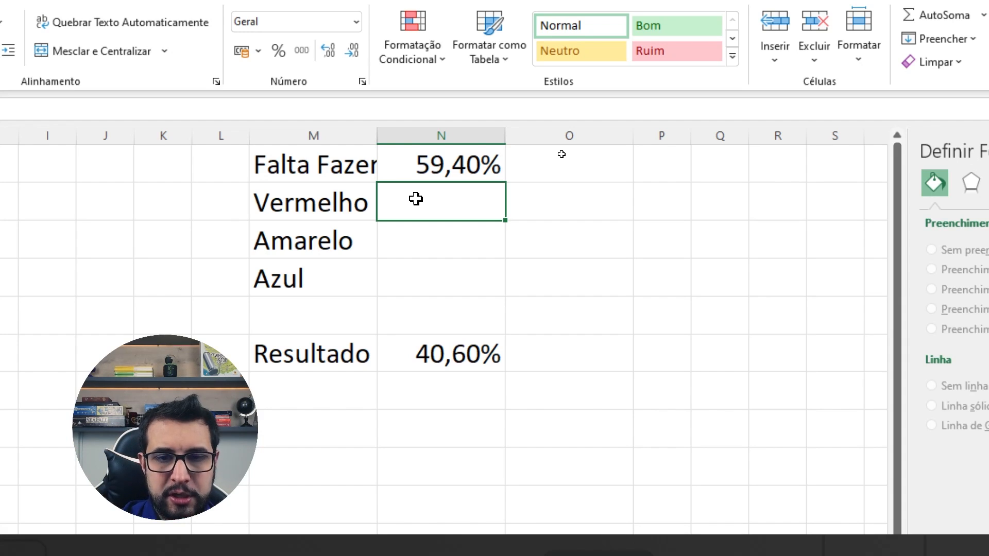
text(=SE()
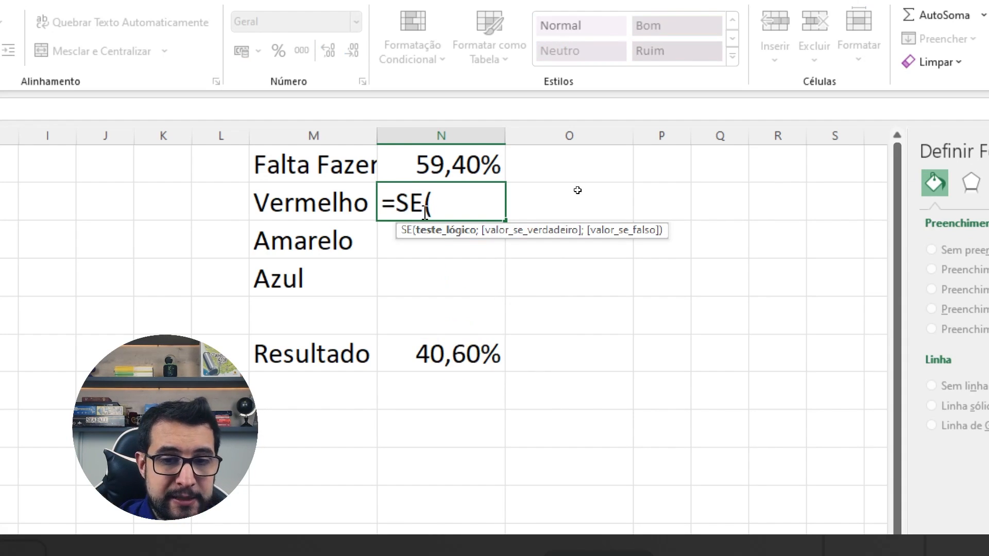
click(448, 355)
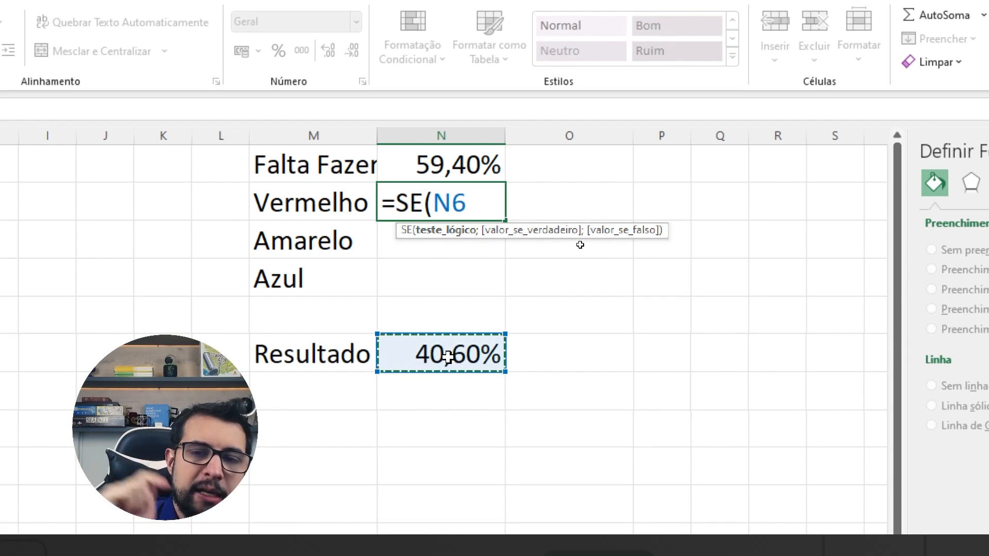
text(<30%;)
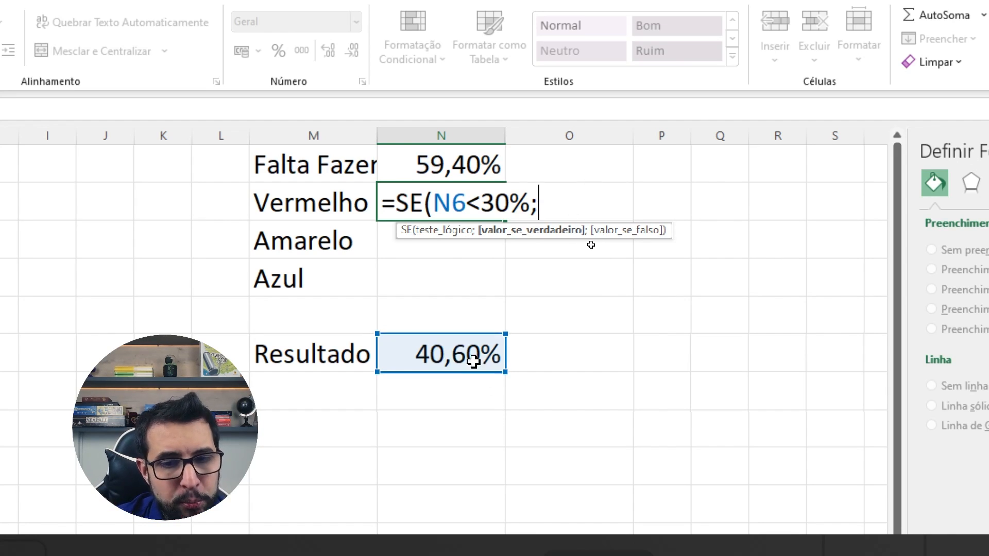
click(468, 355)
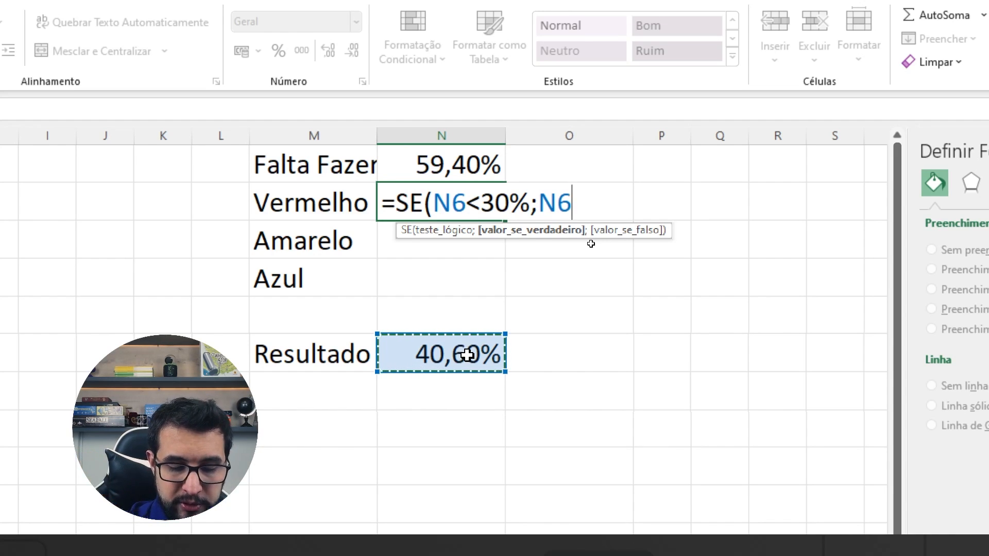
text(;)
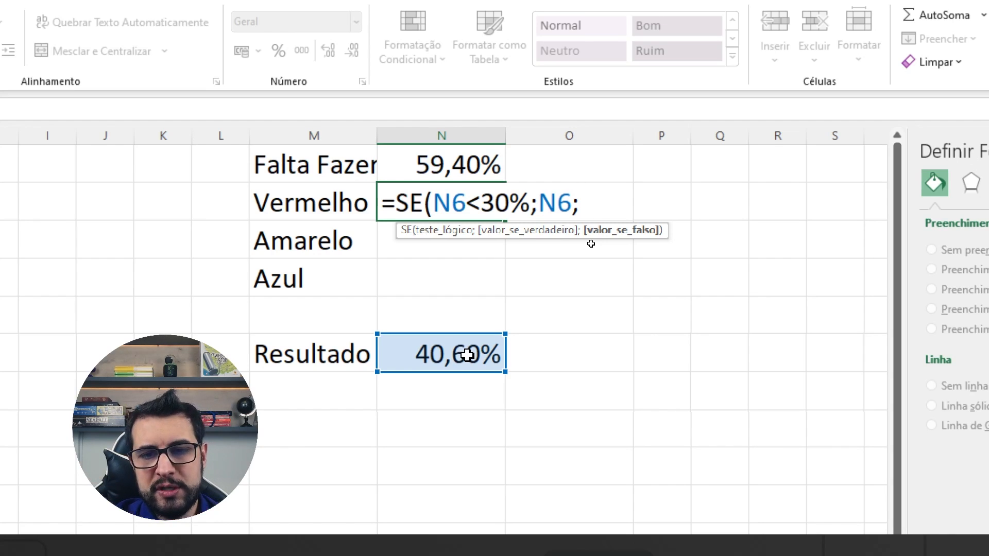
text(NÃ)
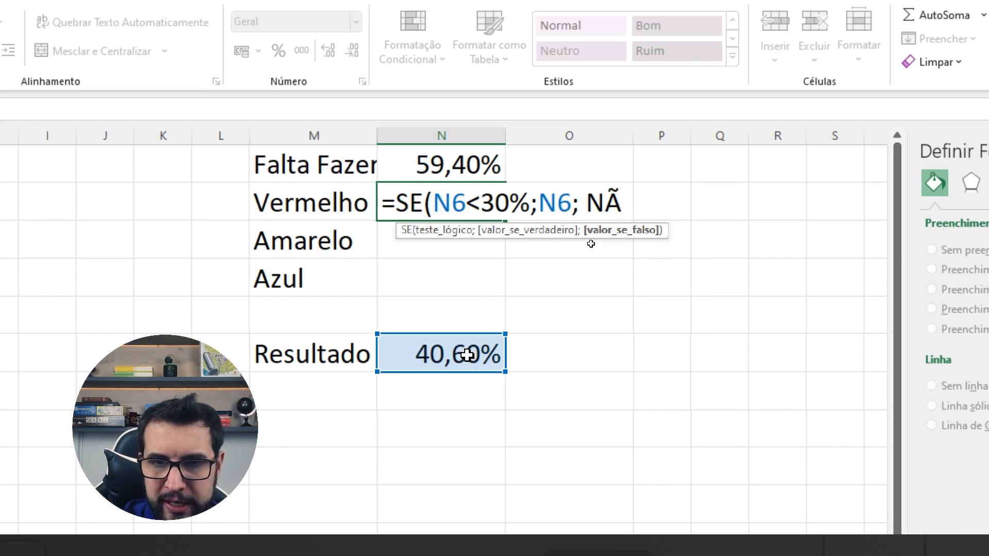
text(O.DISP()))
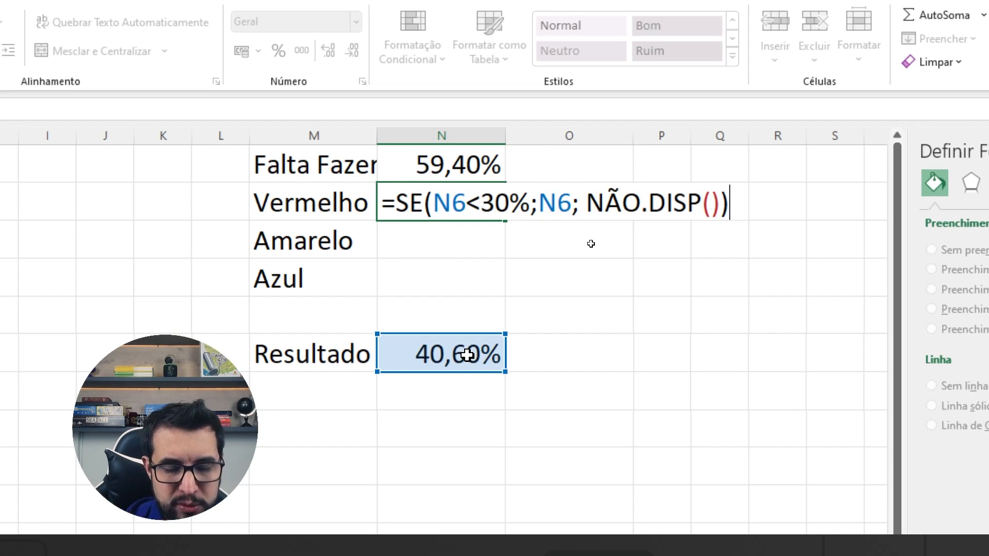
drag(589, 203, 720, 204)
click(715, 206)
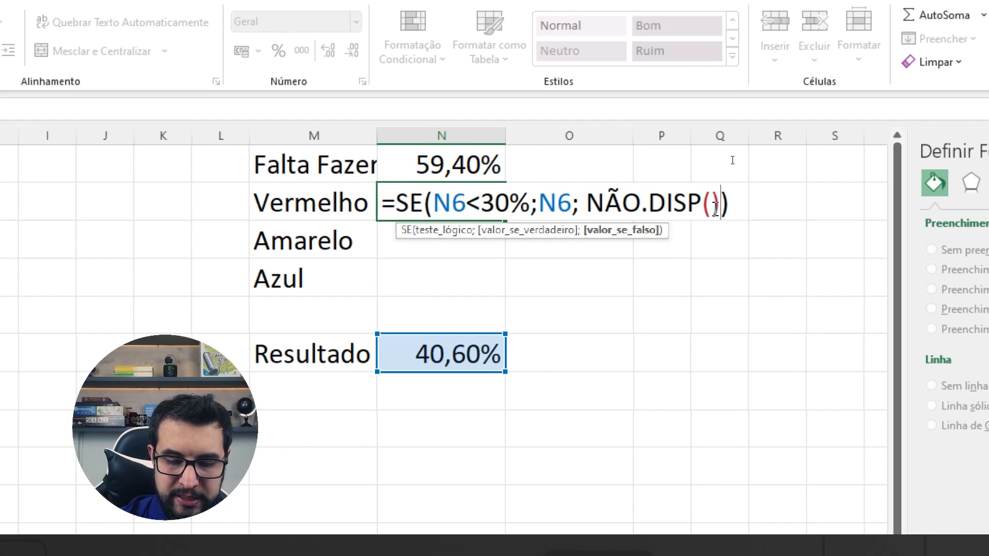
key(Return)
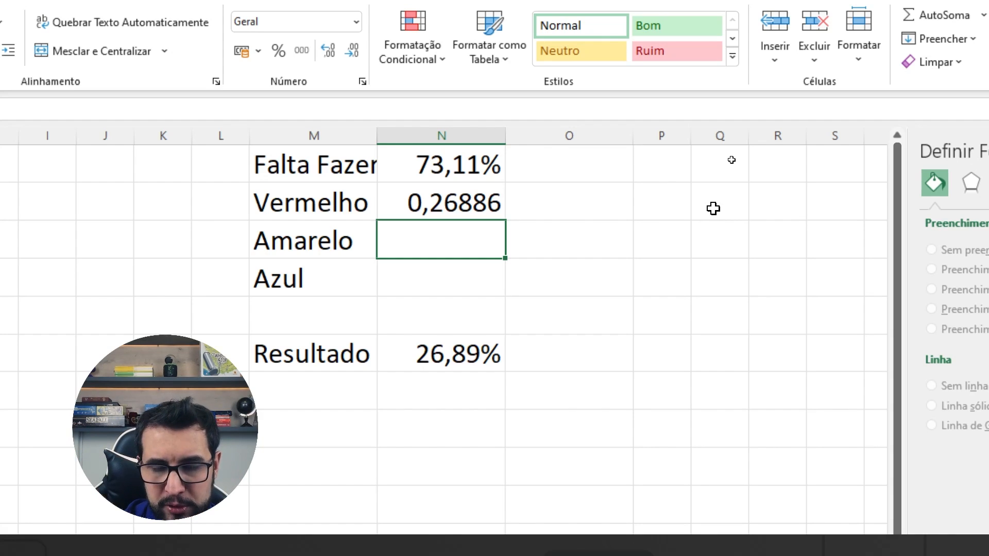
Recalculate the random values twice and check how the Vermelho formula in N2 responds
key(F9)
key(F9)
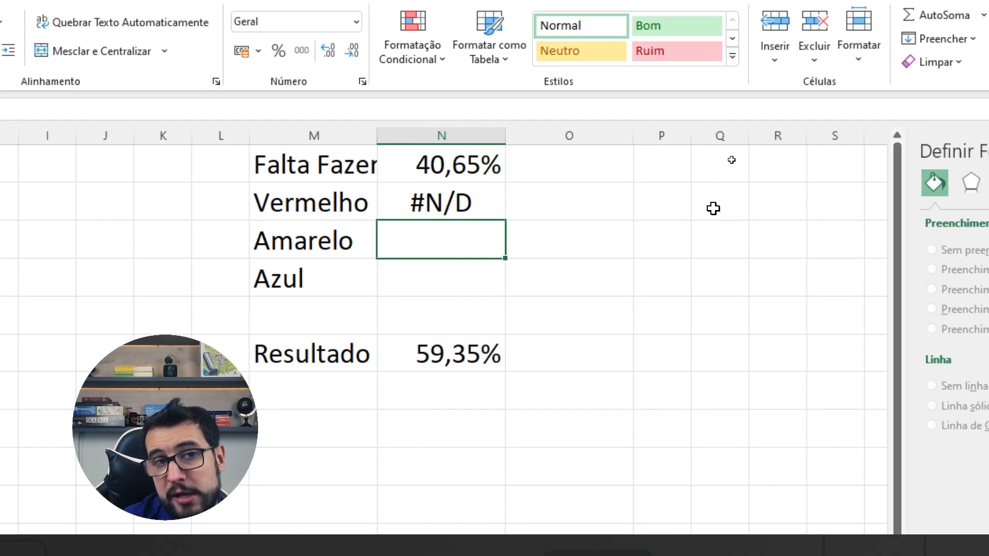
click(442, 202)
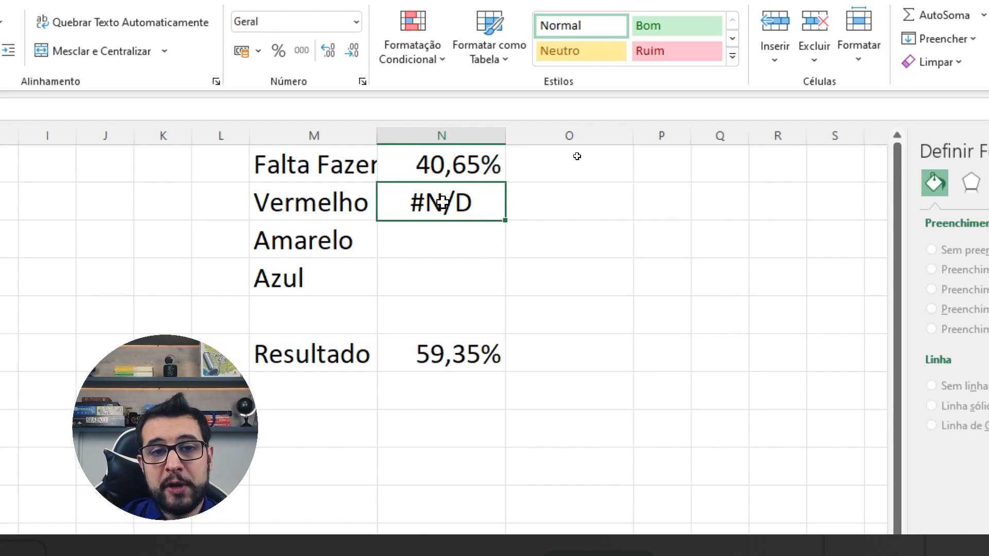
click(456, 243)
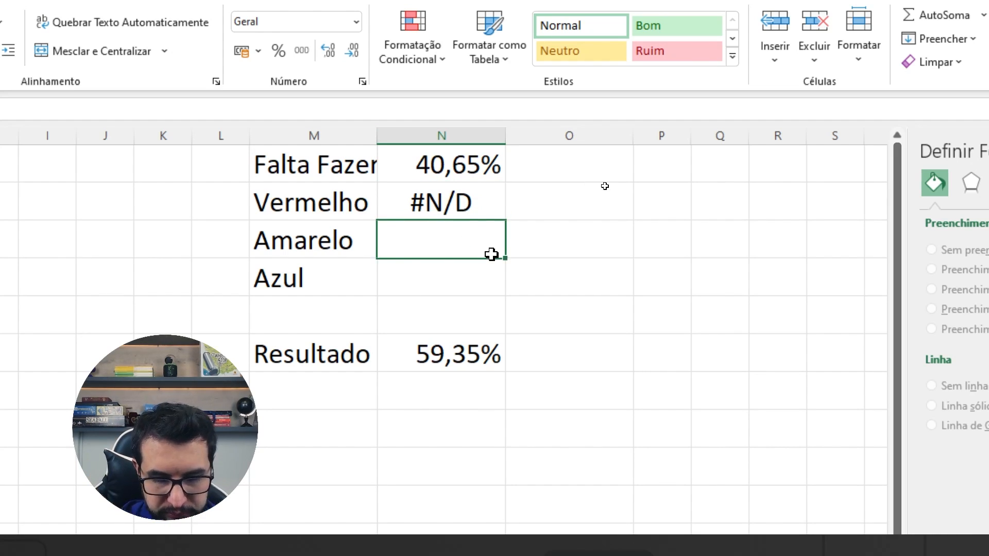
text(=)
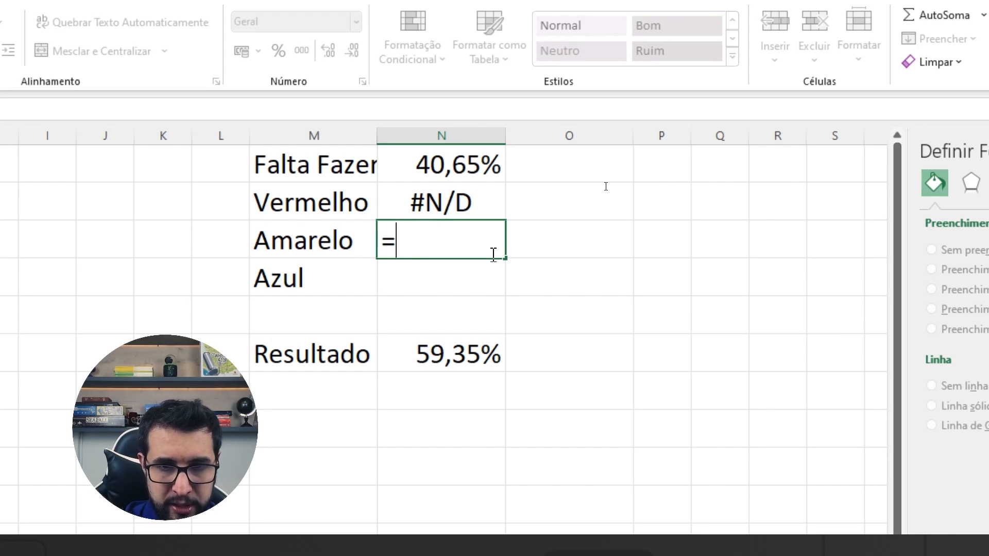
key(Escape)
click(463, 201)
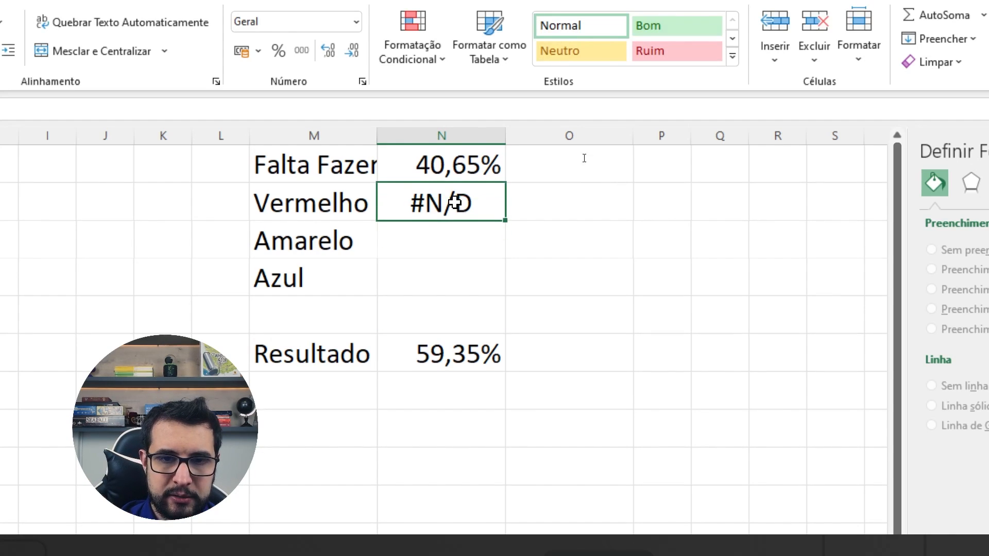
key(F2)
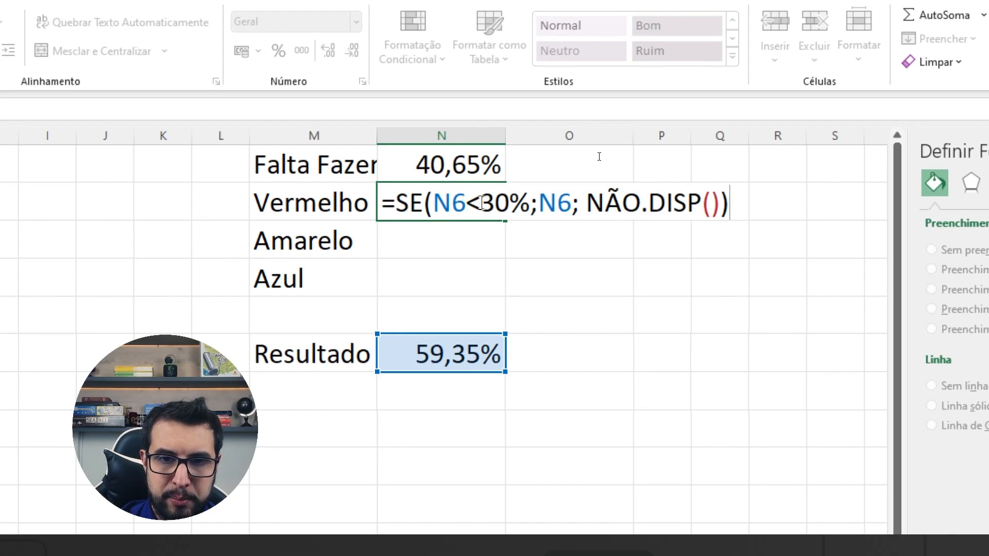
Start the formula in cell N3, beside the Amarelo label, with the condition =SE(N6>=30%
click(430, 243)
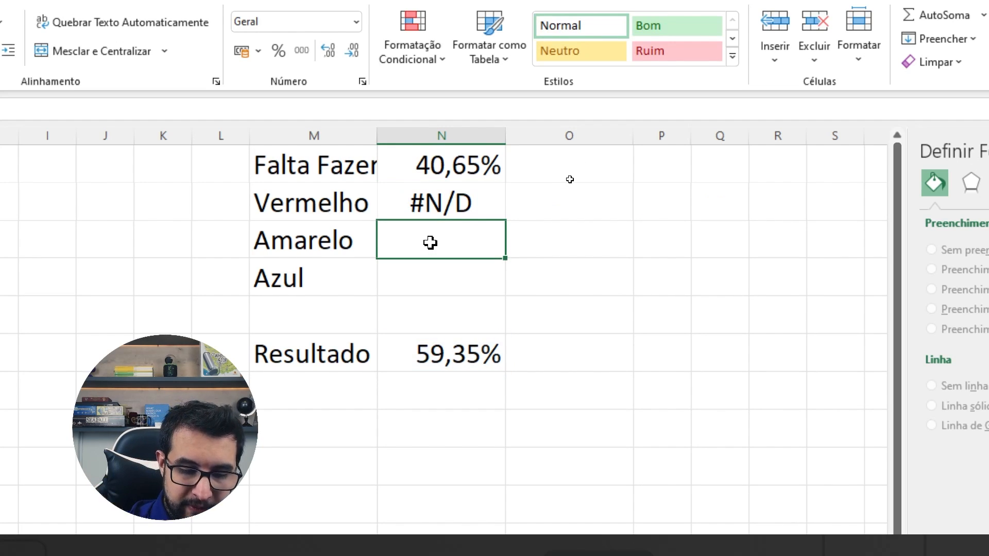
text(=SE()
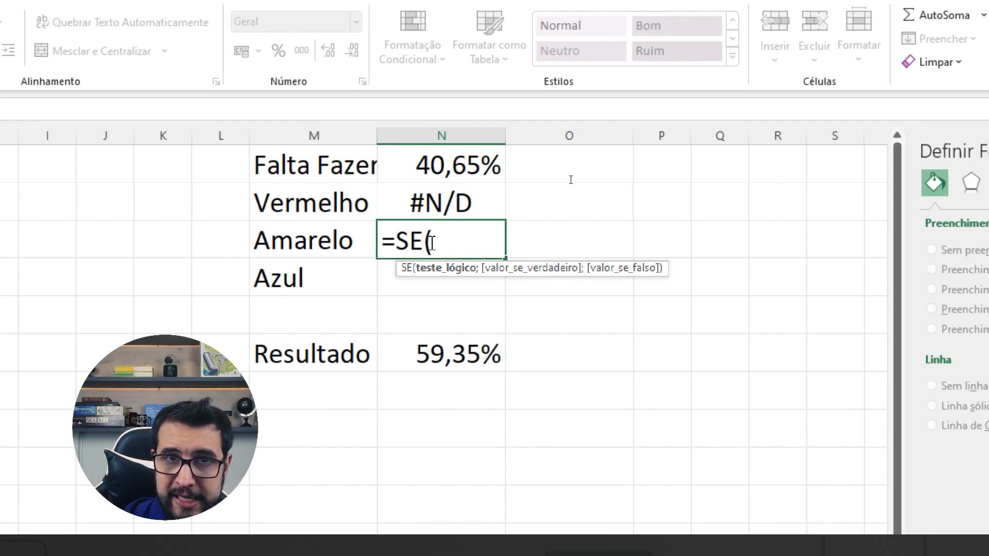
click(434, 349)
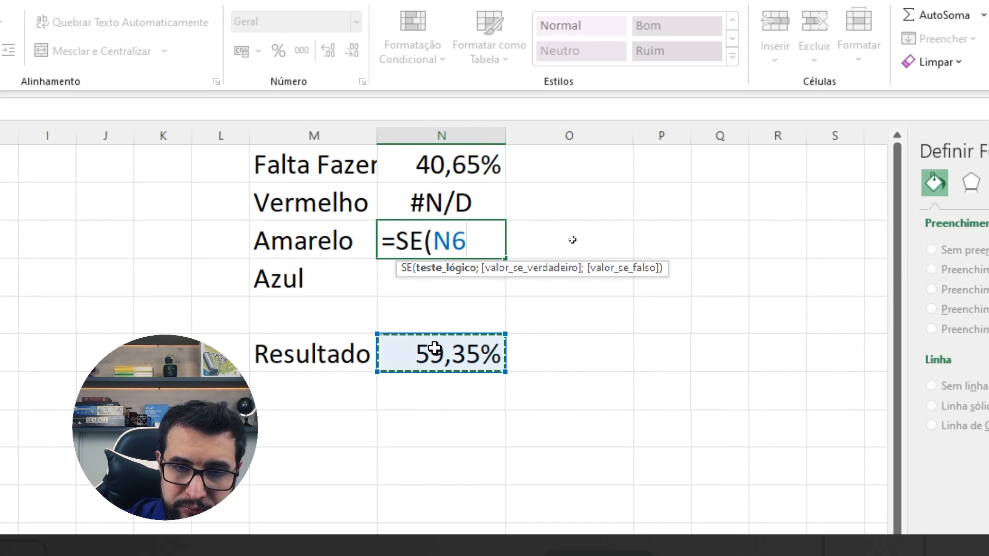
text(>)
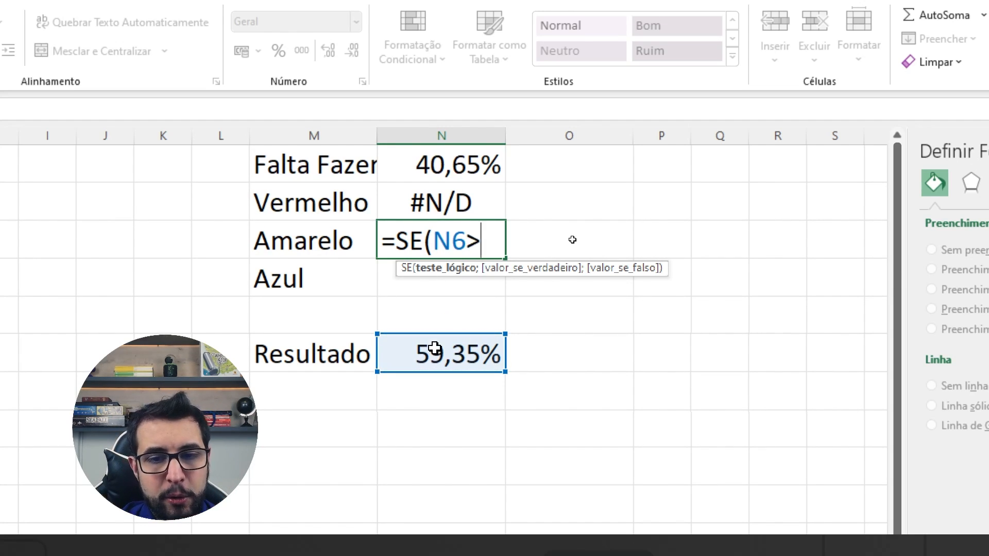
text(=30%)
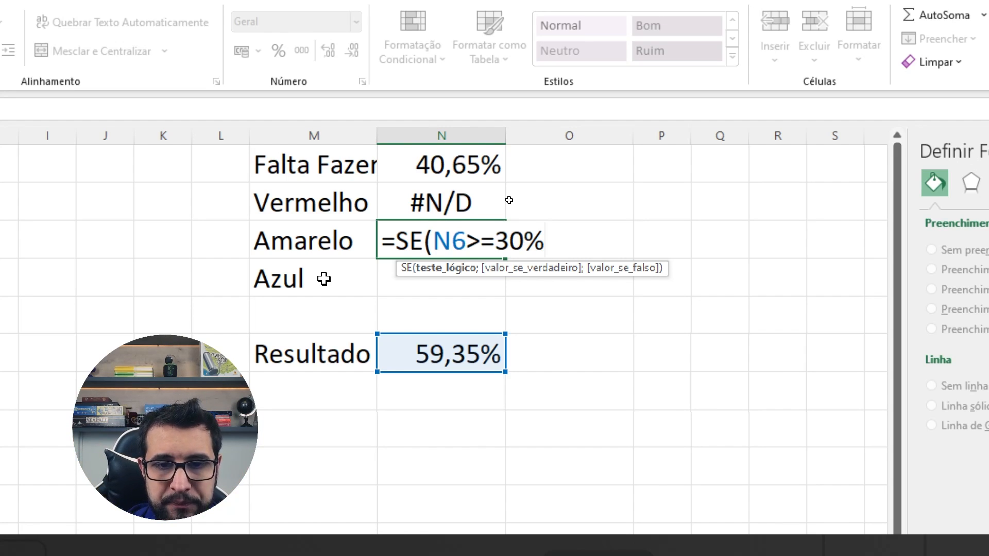
Wrap the N3 condition in an E function with a second test, giving =SE(E(N6>=30%;N6<70%)
click(453, 247)
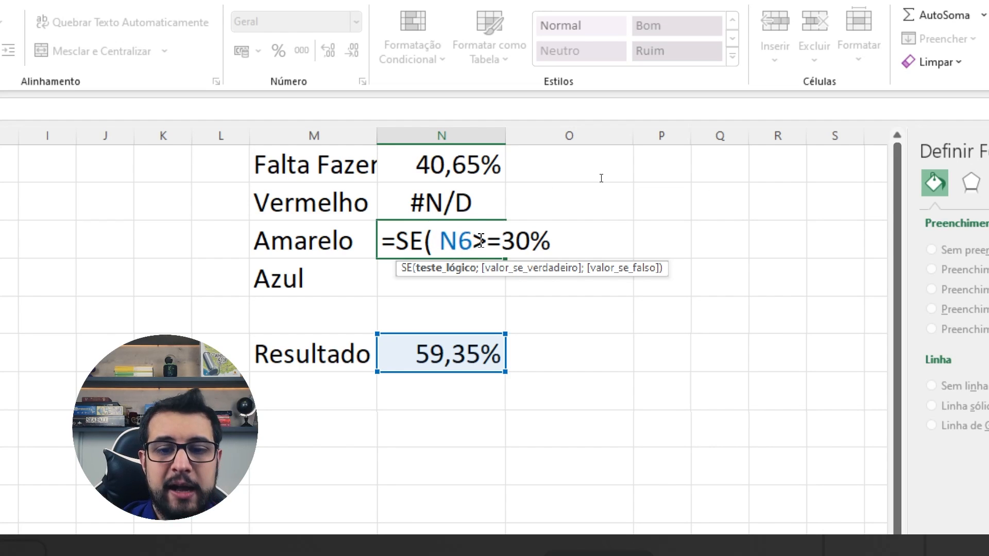
text(E)
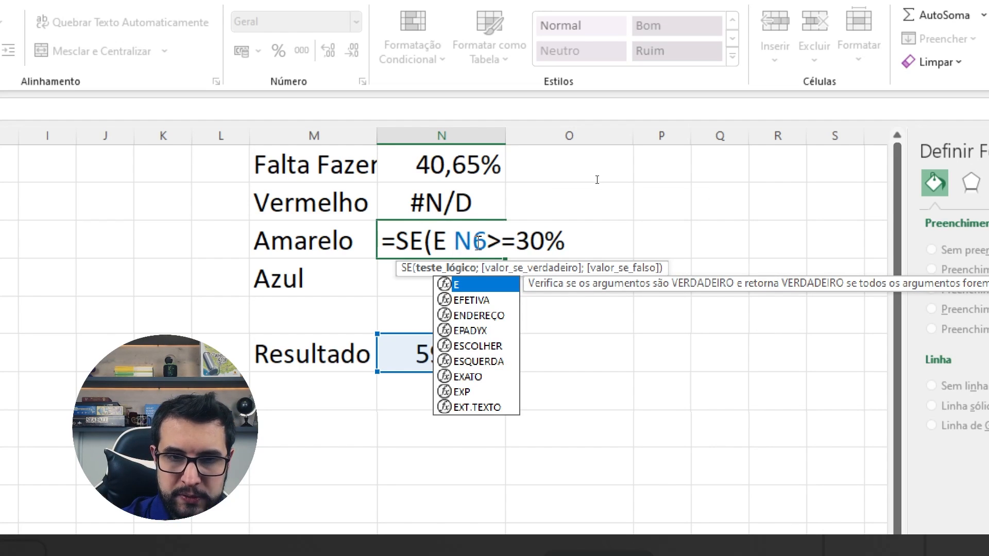
text(()
key(Delete)
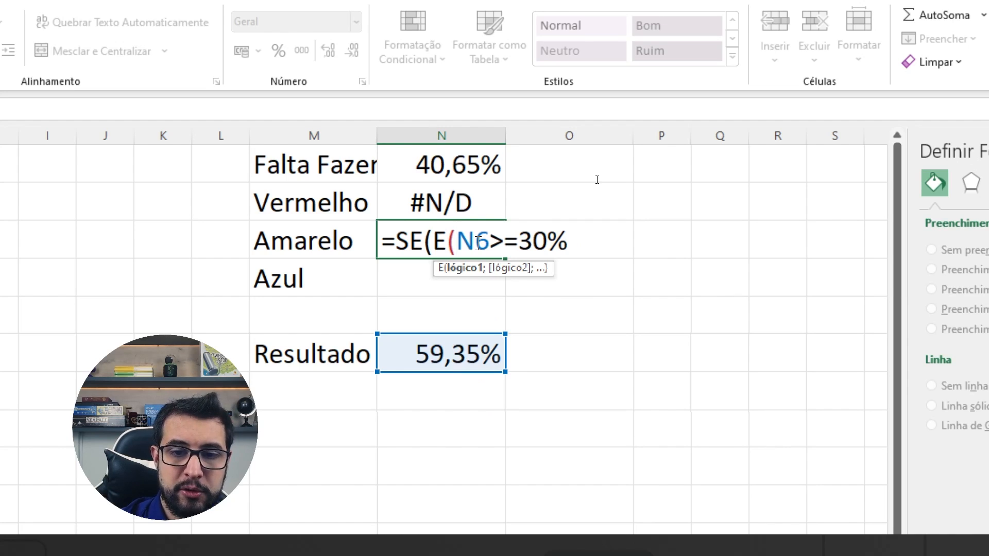
click(572, 238)
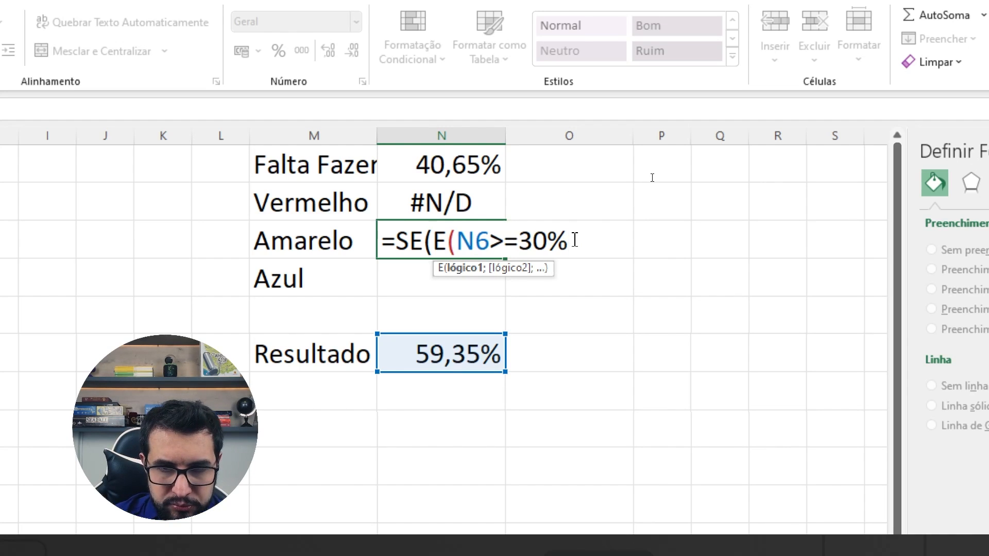
text(;)
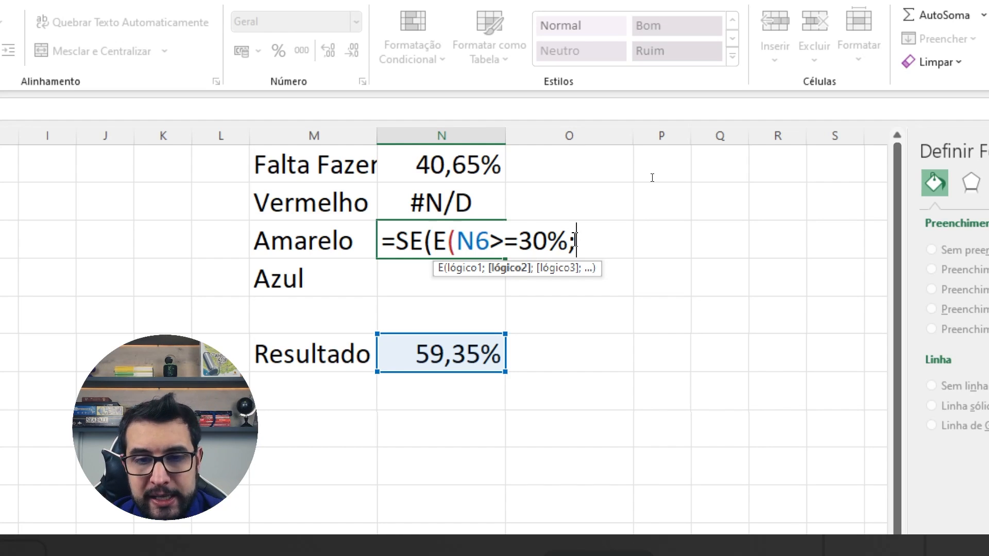
click(466, 348)
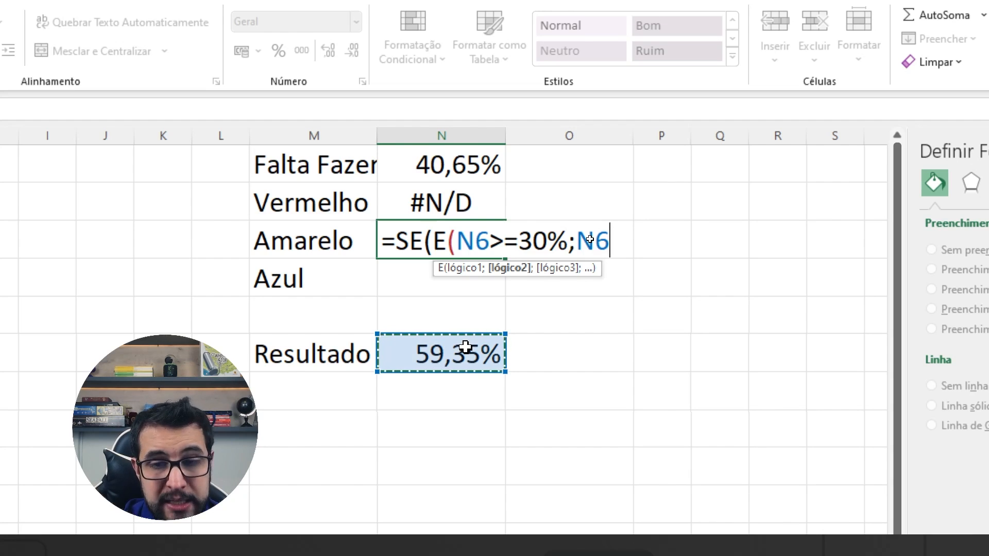
text(<70)
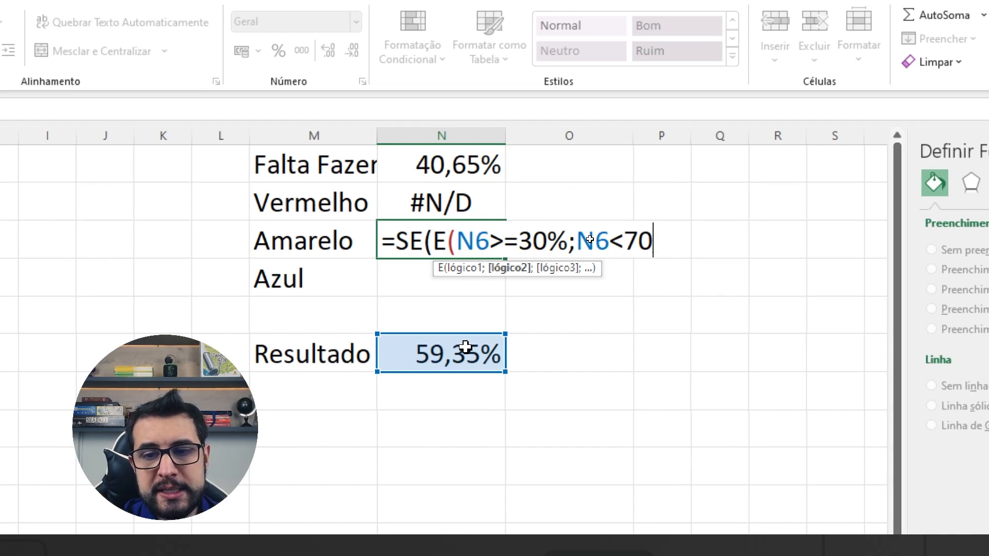
text(%))
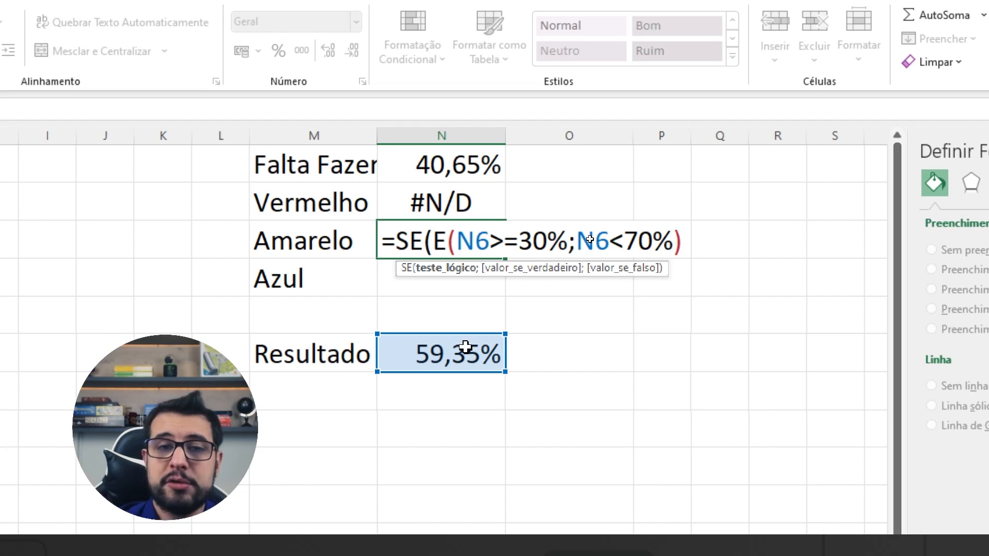
Complete the Amarelo formula in N3 with N6 as the value if true and NÃO.DISP() as the value if false
text(;)
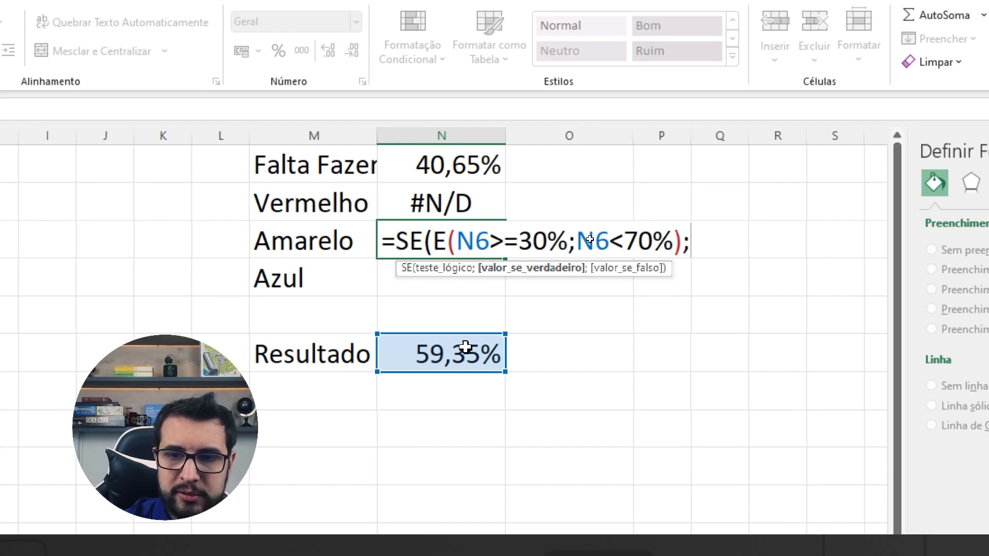
click(447, 355)
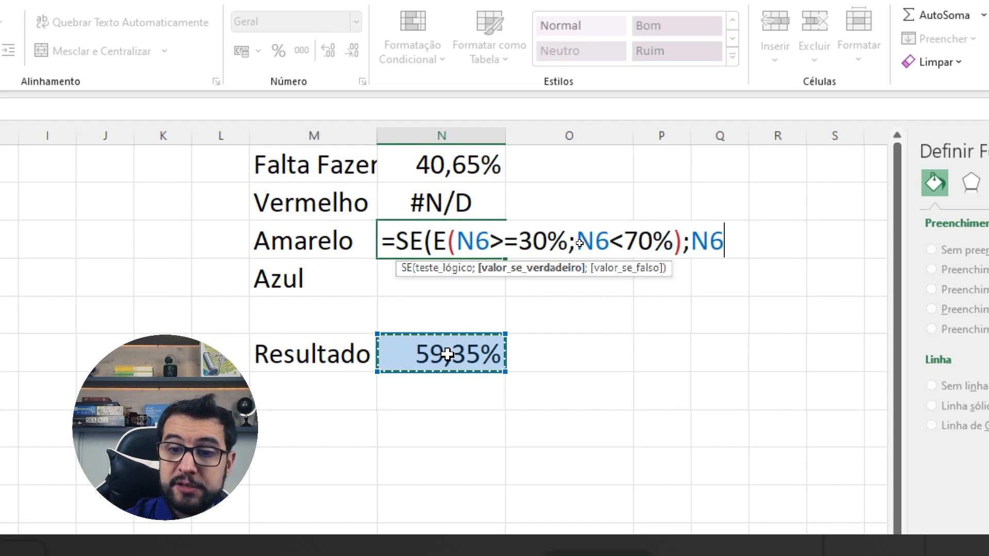
text(;)
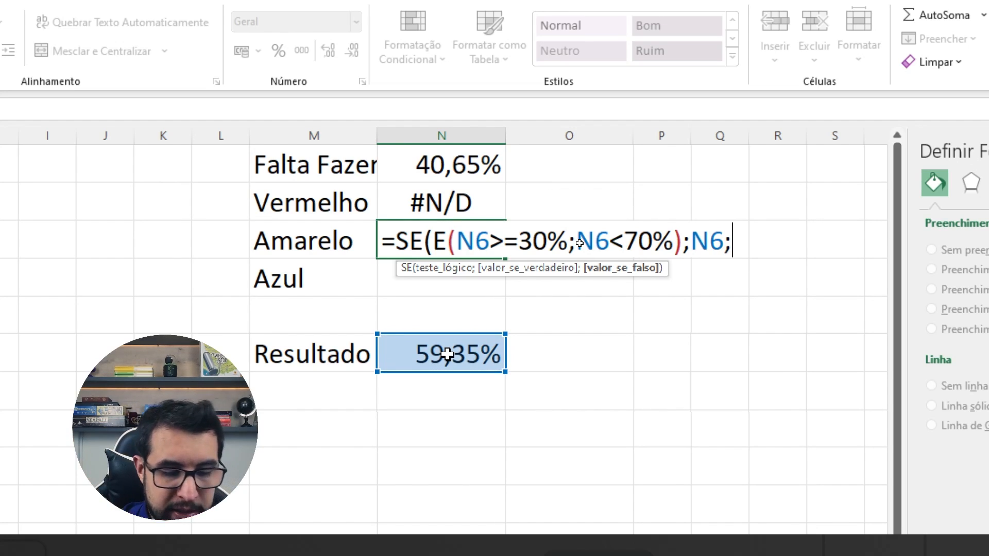
text( n)
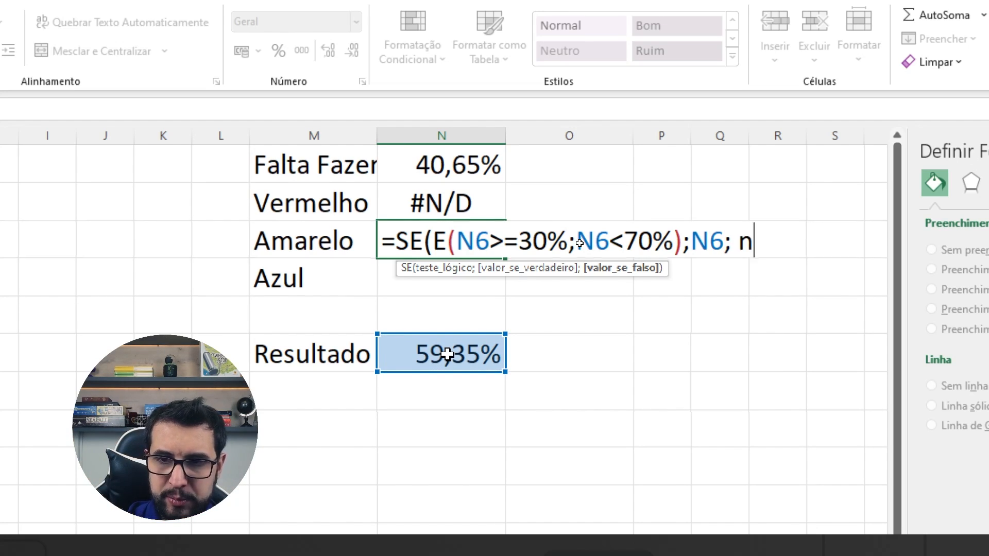
key(BackSpace)
text(N)
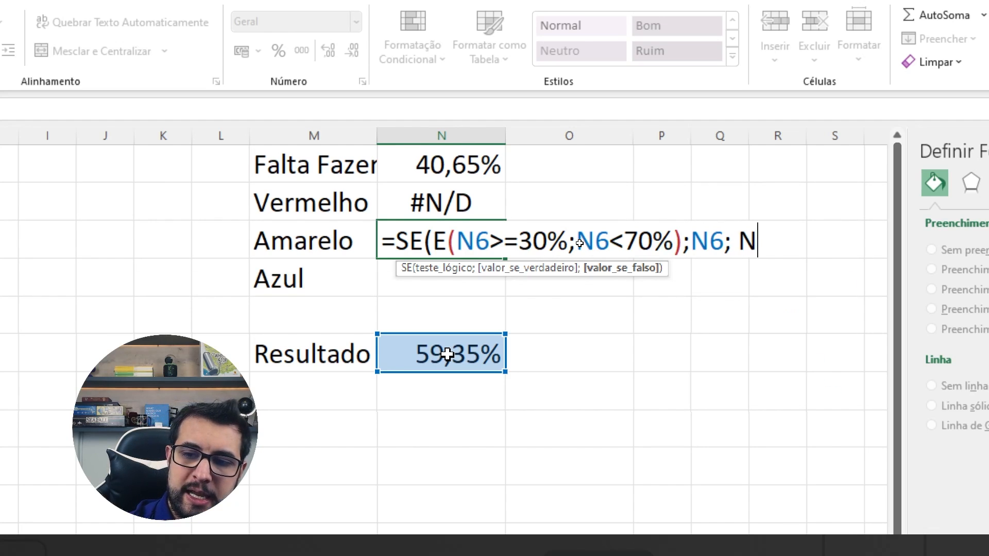
text(ÃO.DISP()
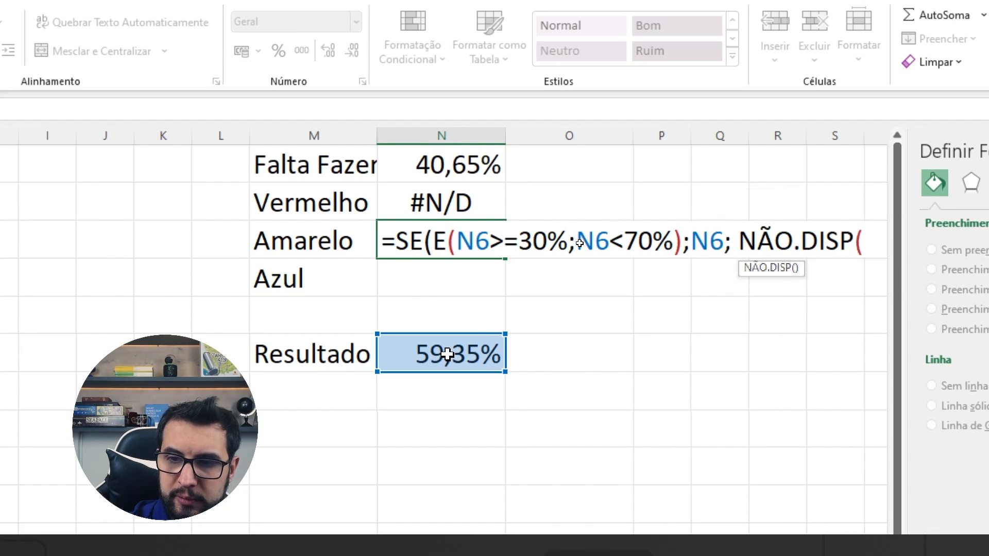
text()))
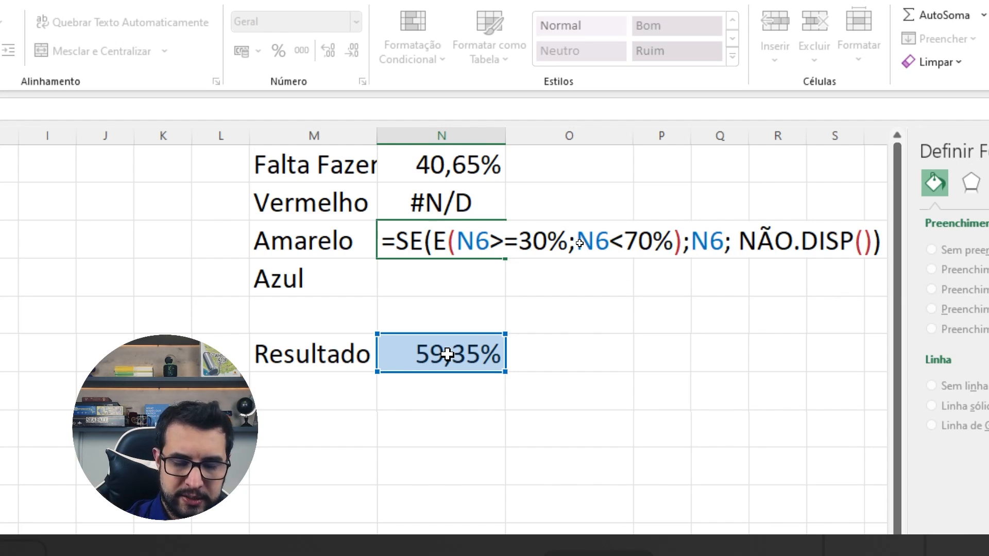
key(Return)
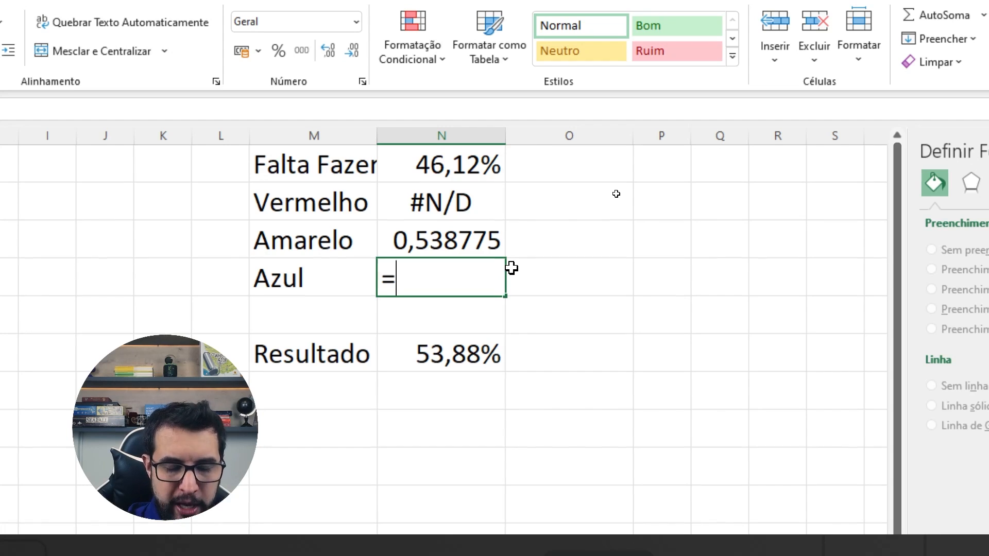
Enter the formula =SE(N6>=70%;N6;NÃO.DISP()) in cell N4, beside the Azul label
text(=SE()
click(455, 360)
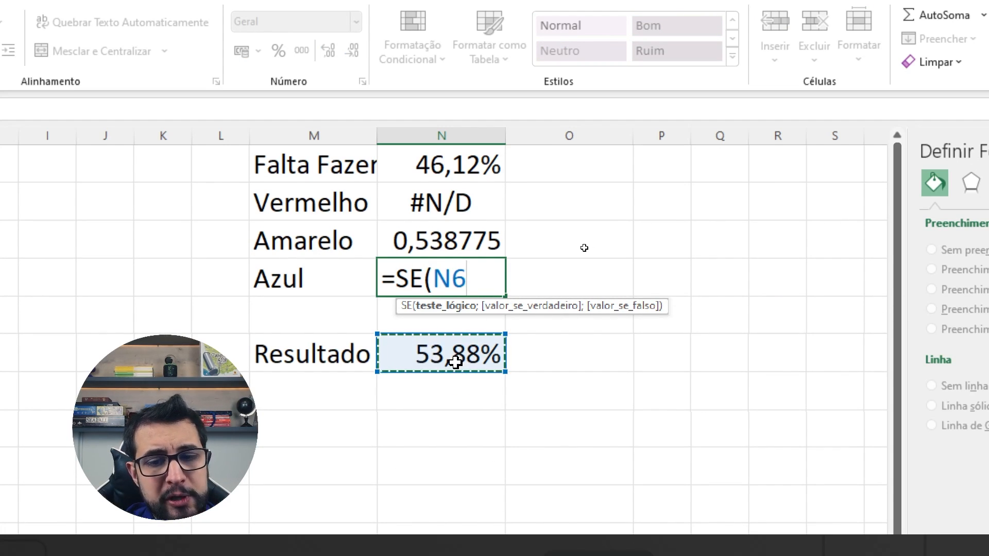
text(>=70%)
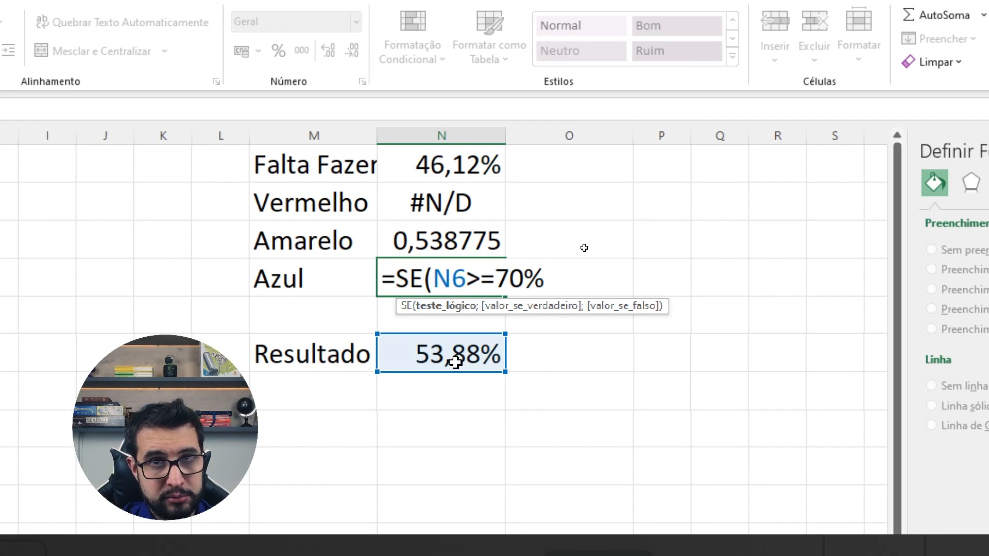
text(;)
click(436, 359)
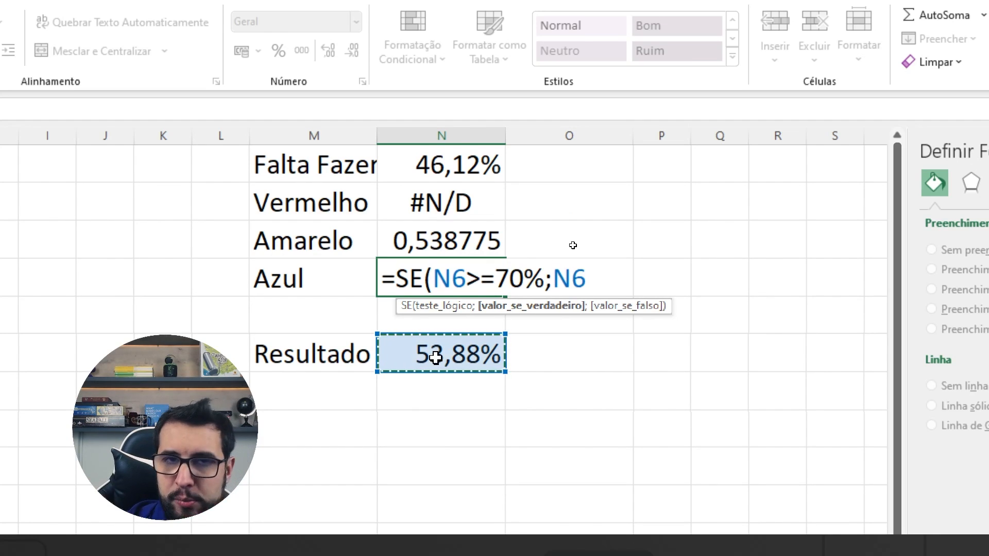
text(;)
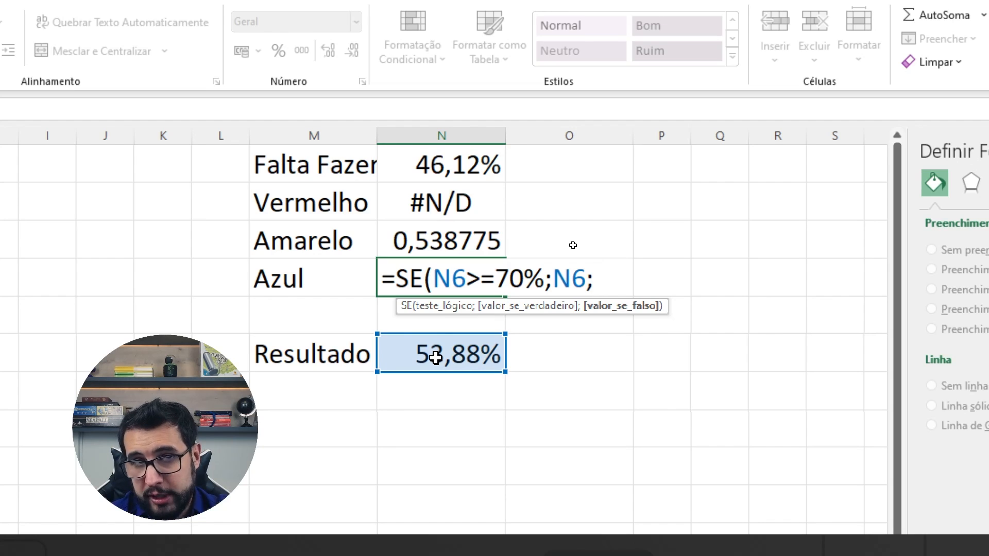
text(NÃ)
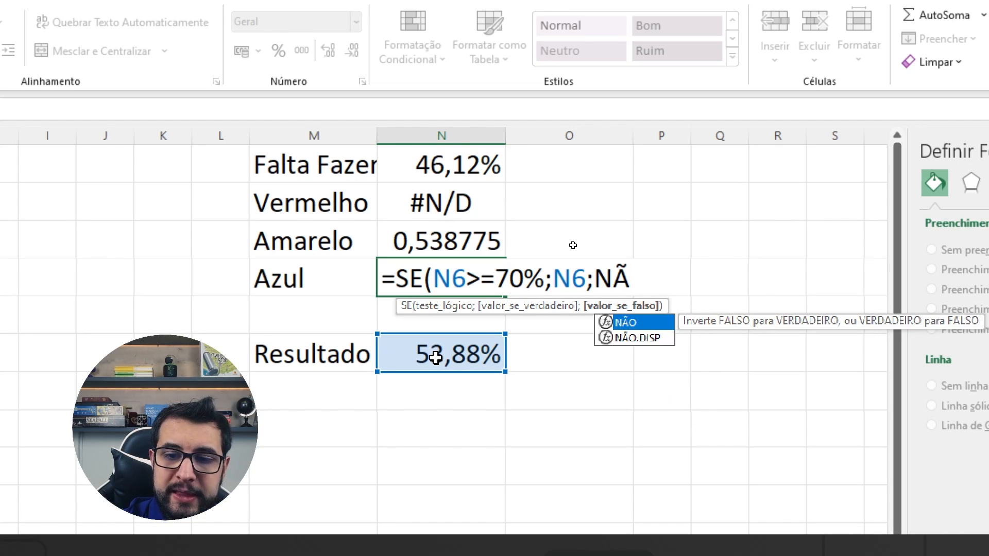
text(O.DISP())
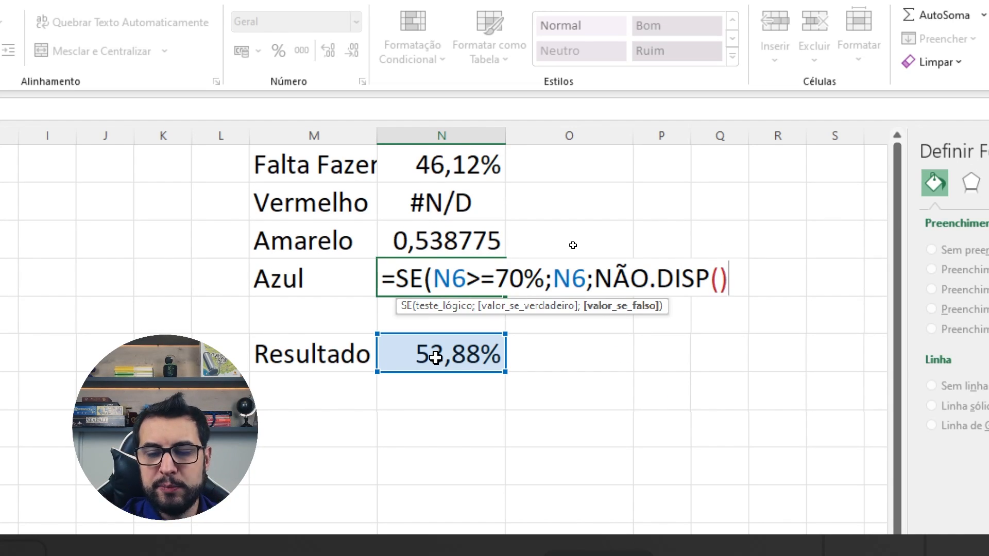
text())
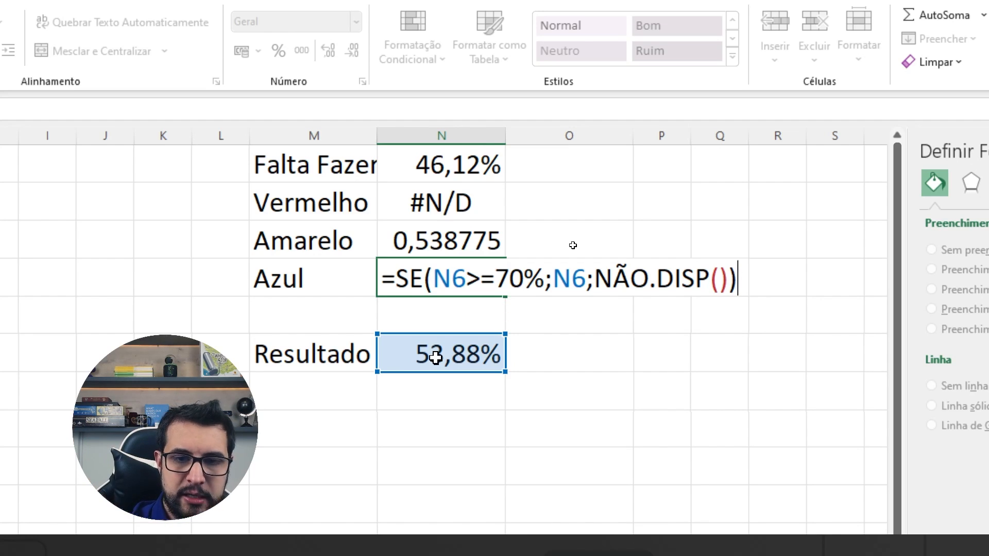
key(Return)
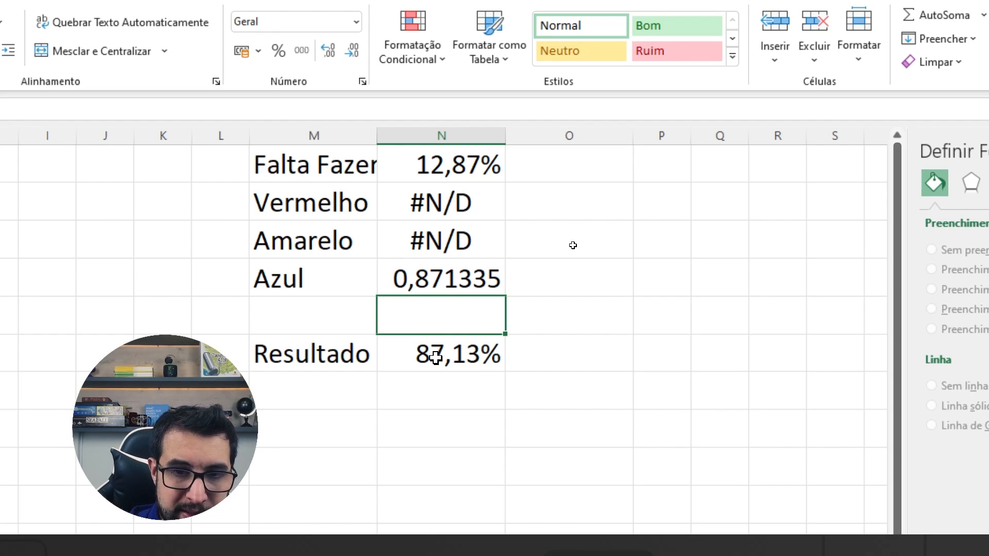
Recalculate the random Resultado repeatedly and check how the Vermelho, Amarelo and Azul formulas respond
key(F9)
key(F9)
key(F9)
key(F9)
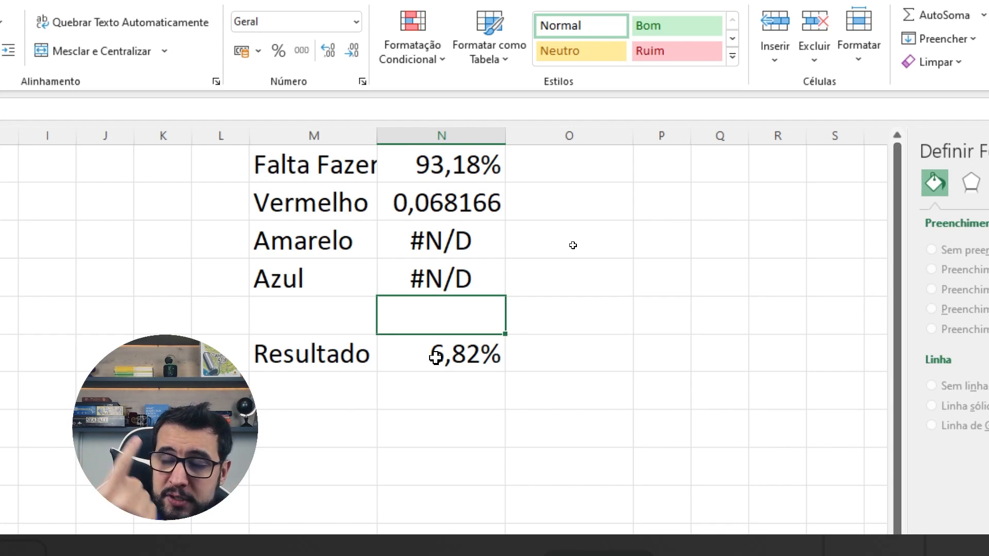
key(F9)
key(F9)
key(F9)
key(F9)
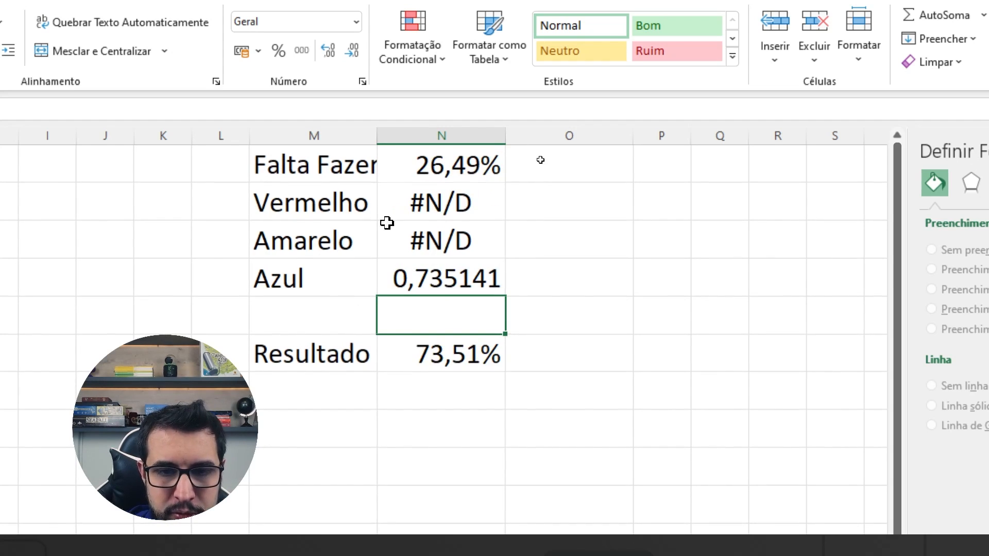
Recalculate the sheet three more times to test the colour-range formulas with other random Resultado values
key(F9)
key(F9)
key(F9)
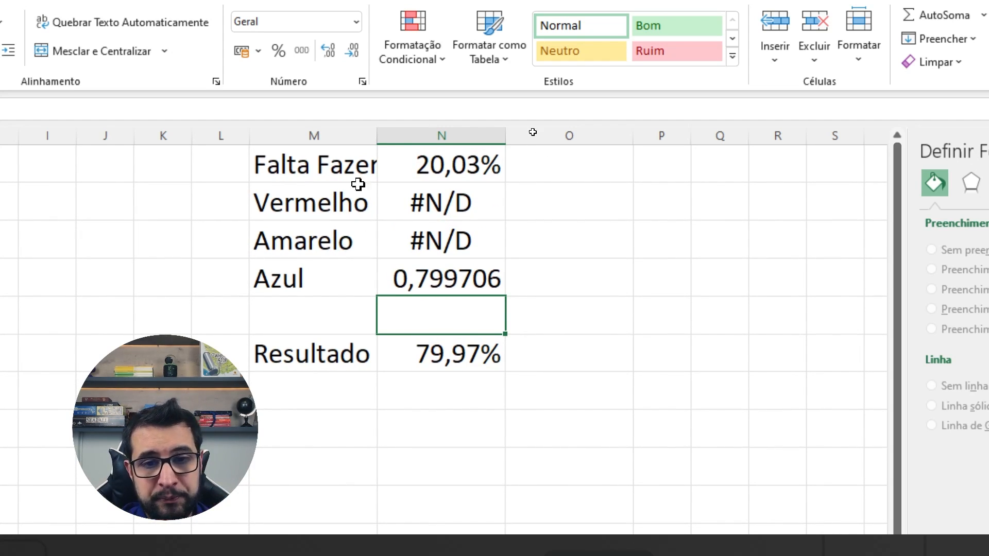
Insert a doughnut chart from the helper table M1:N4 and place it beside the table, starting in column O
drag(315, 162, 440, 274)
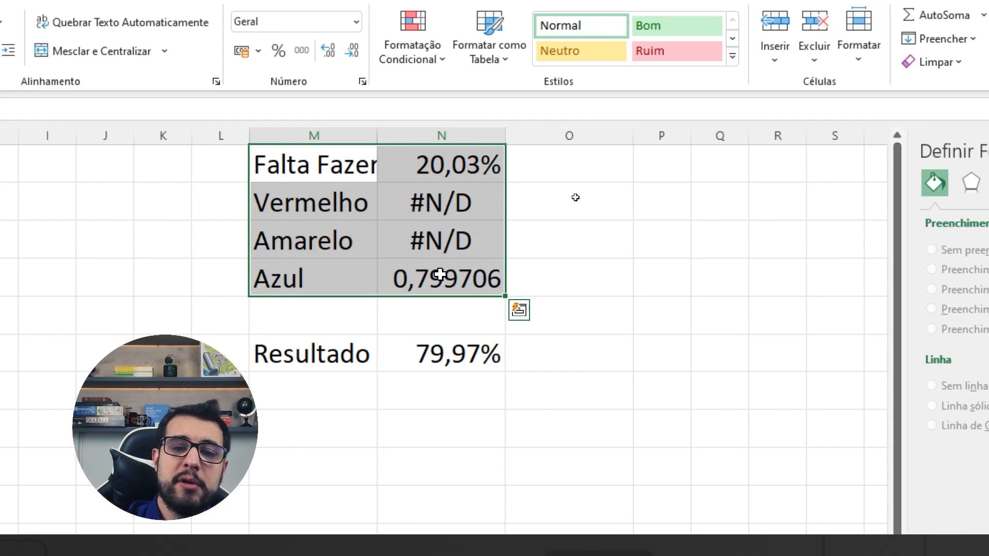
key(ctrl+q)
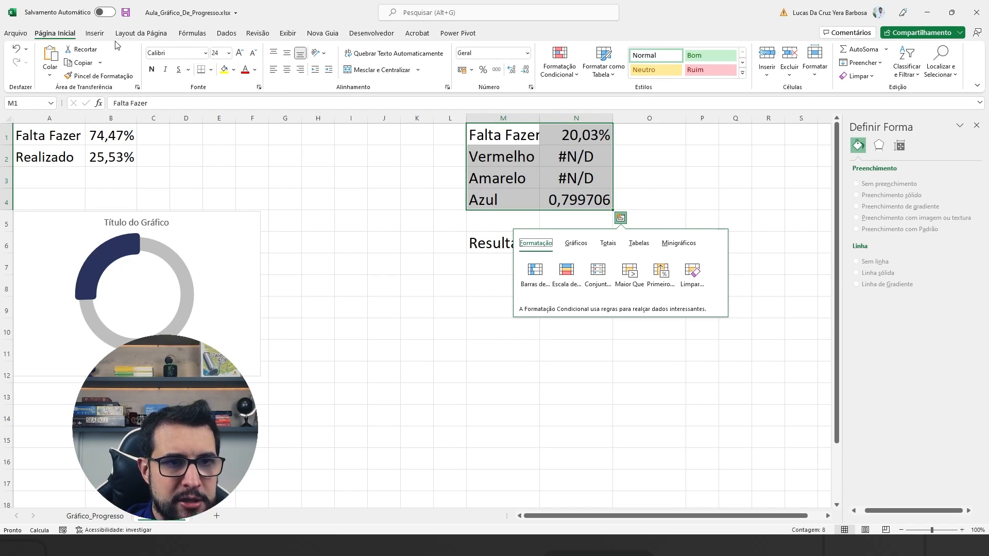
click(100, 38)
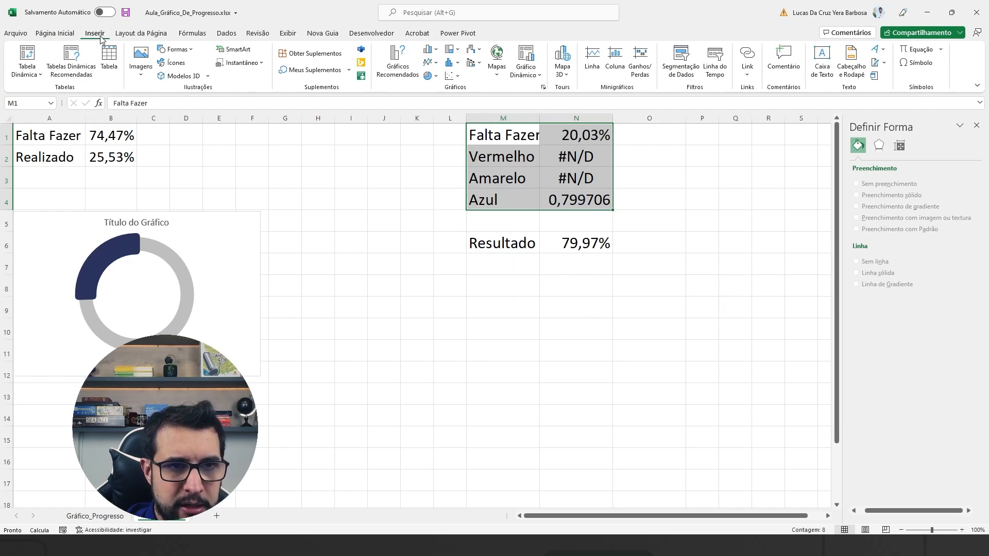
click(432, 75)
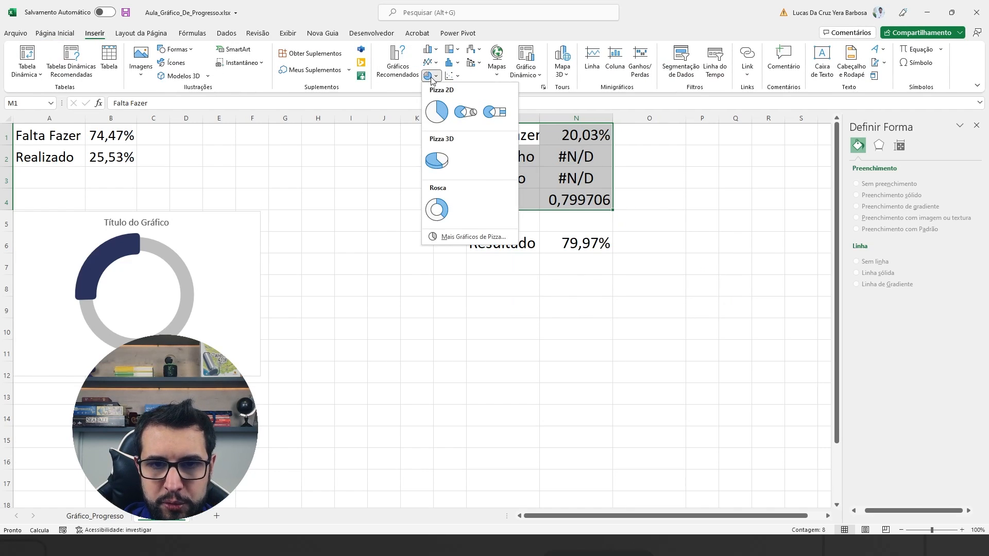
click(436, 208)
drag(641, 516, 657, 515)
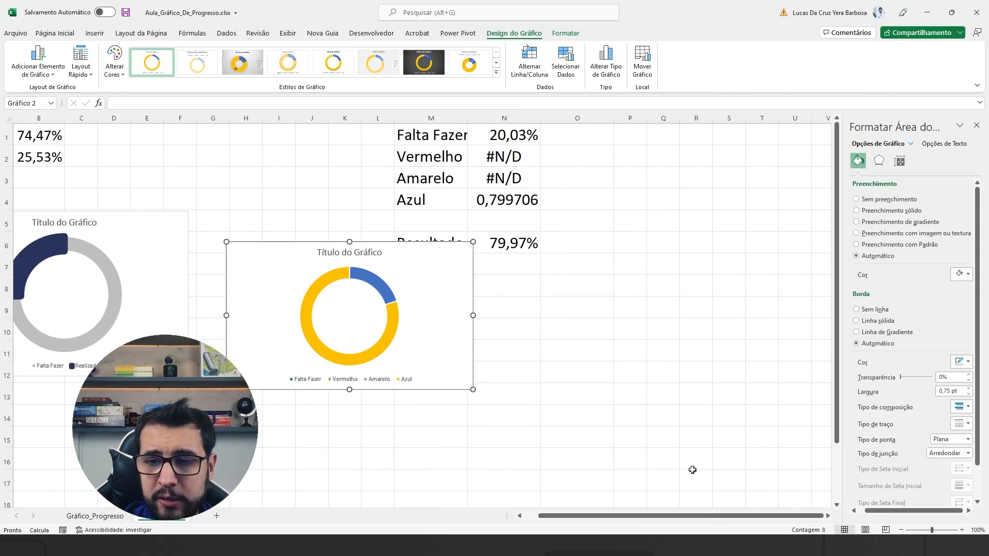
drag(451, 269, 811, 160)
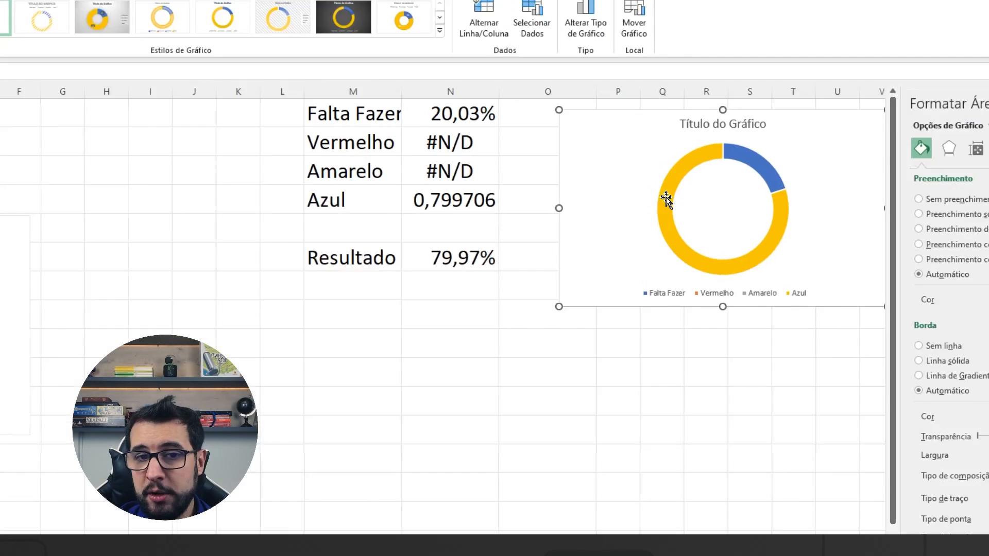
Compare the Falta Fazer, Vermelho and Azul values in the helper table with the new chart's legend entries
drag(418, 121, 450, 119)
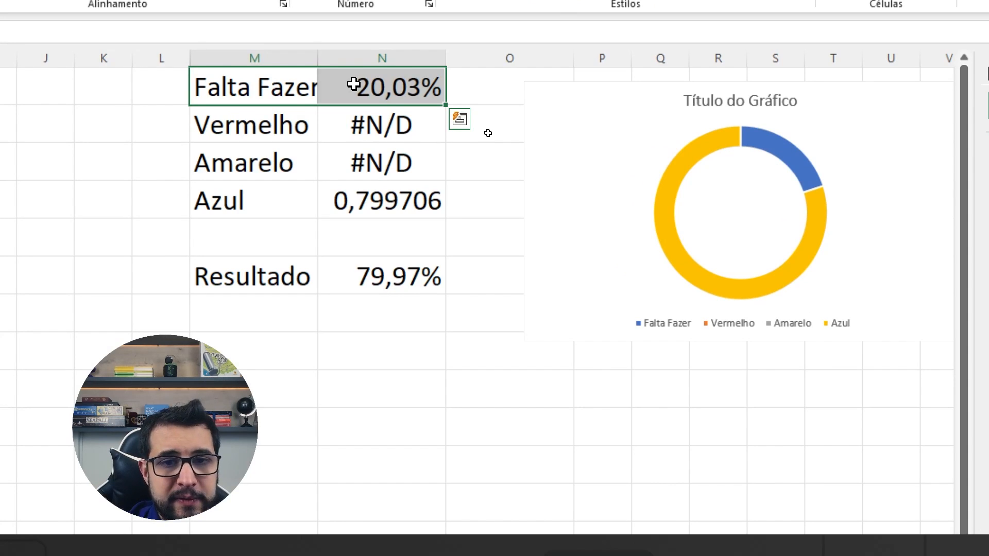
click(372, 128)
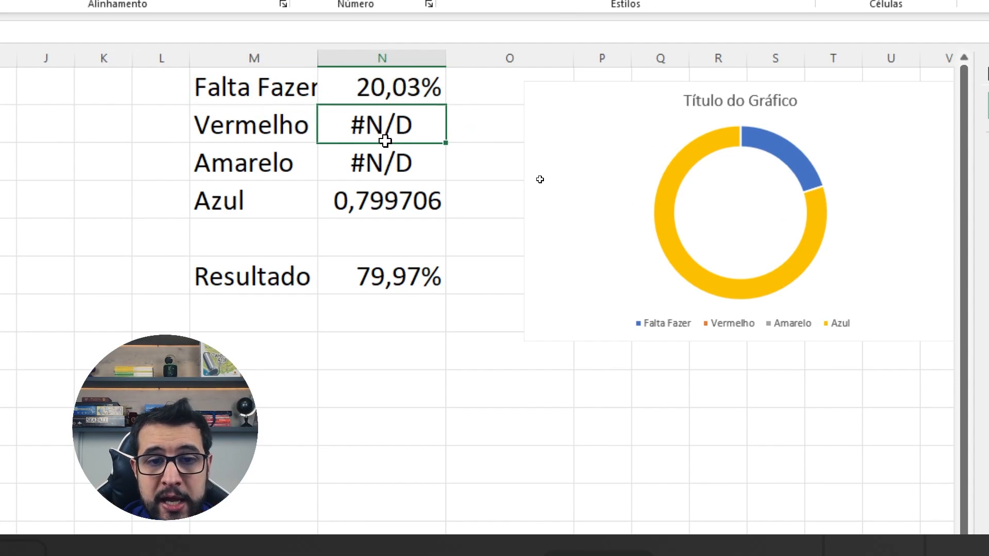
click(378, 203)
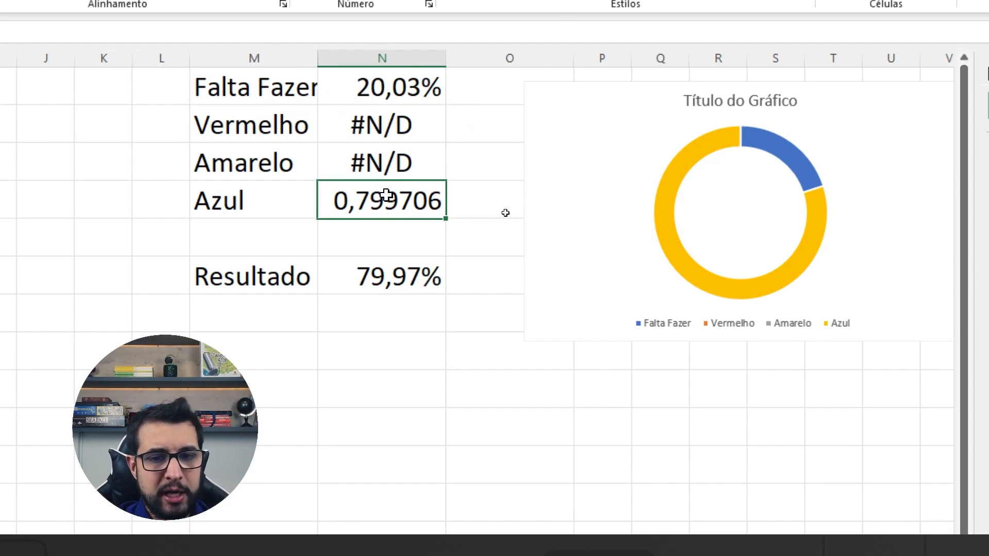
click(840, 323)
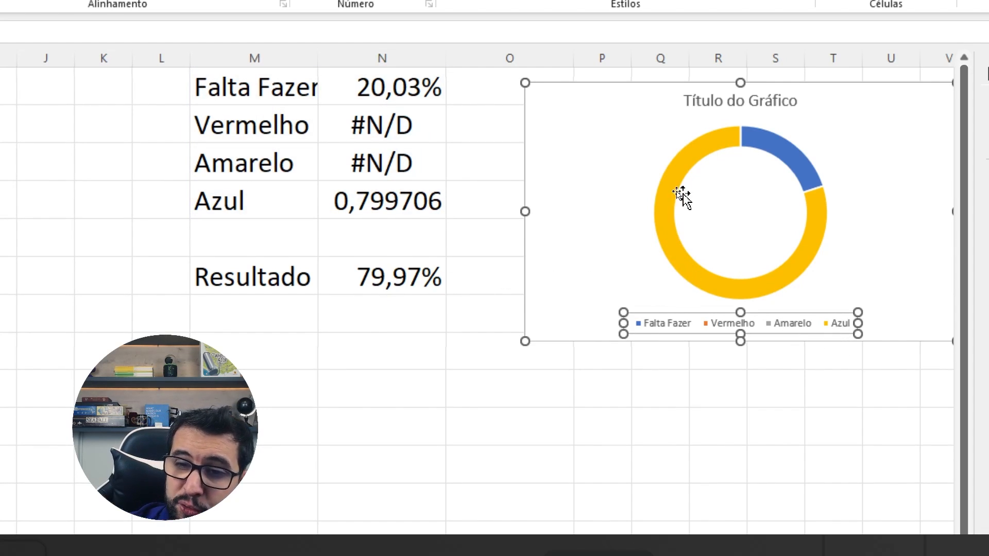
Give the Falta Fazer slice of the new doughnut chart a solid light grey fill
click(672, 174)
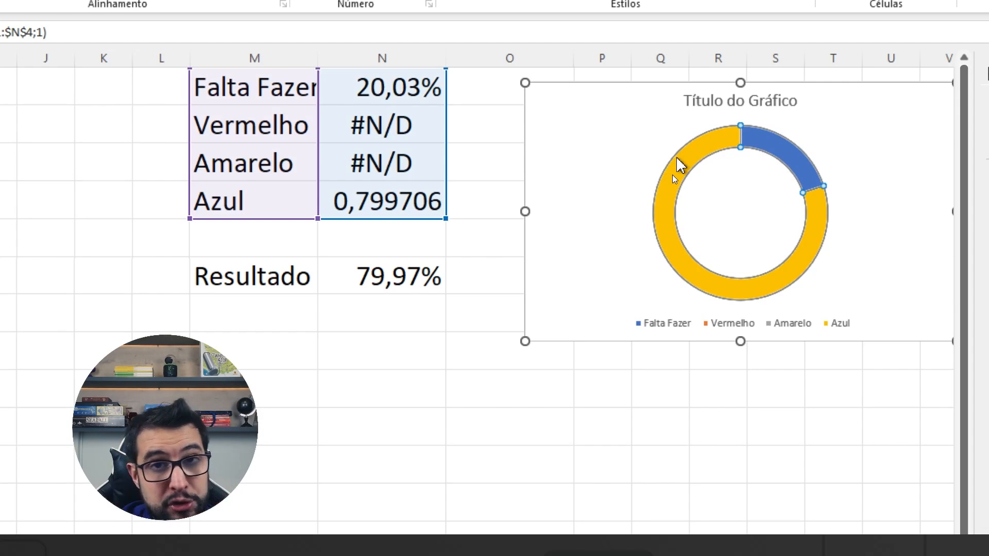
click(753, 139)
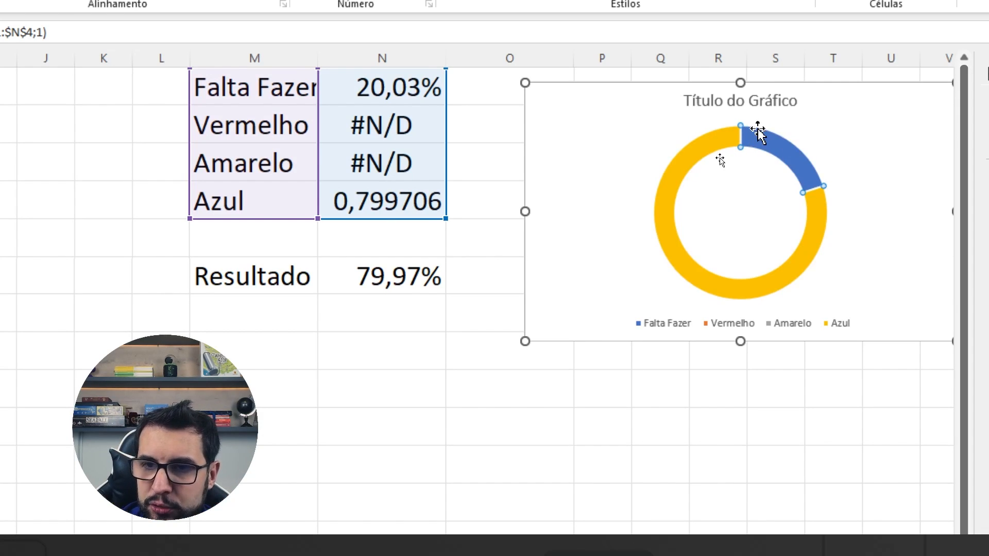
mouse_move(793, 157)
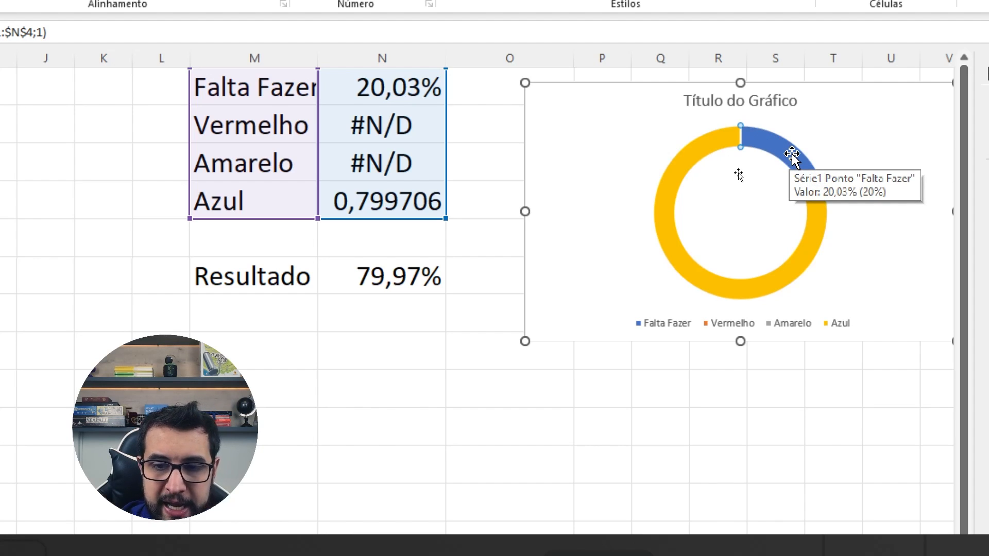
right_click(753, 135)
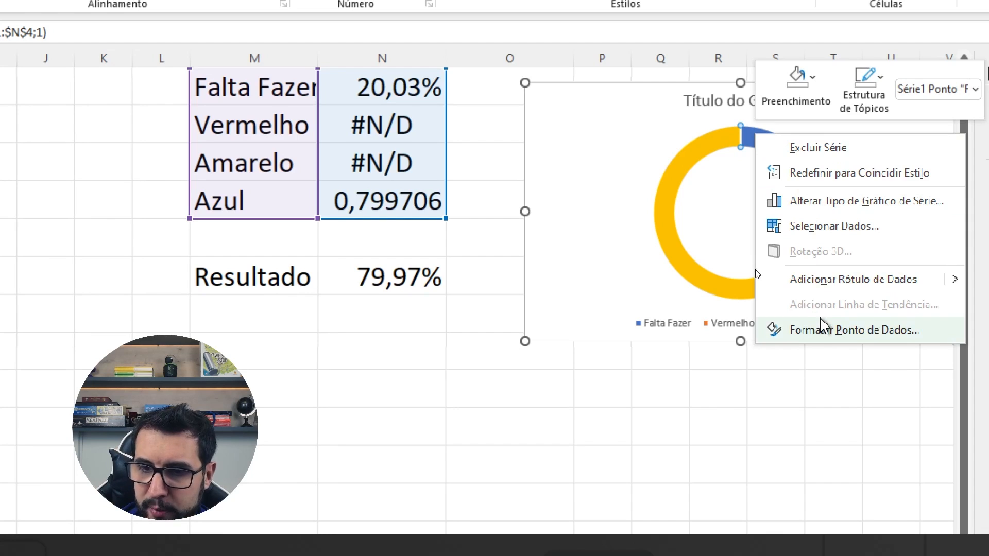
key(Escape)
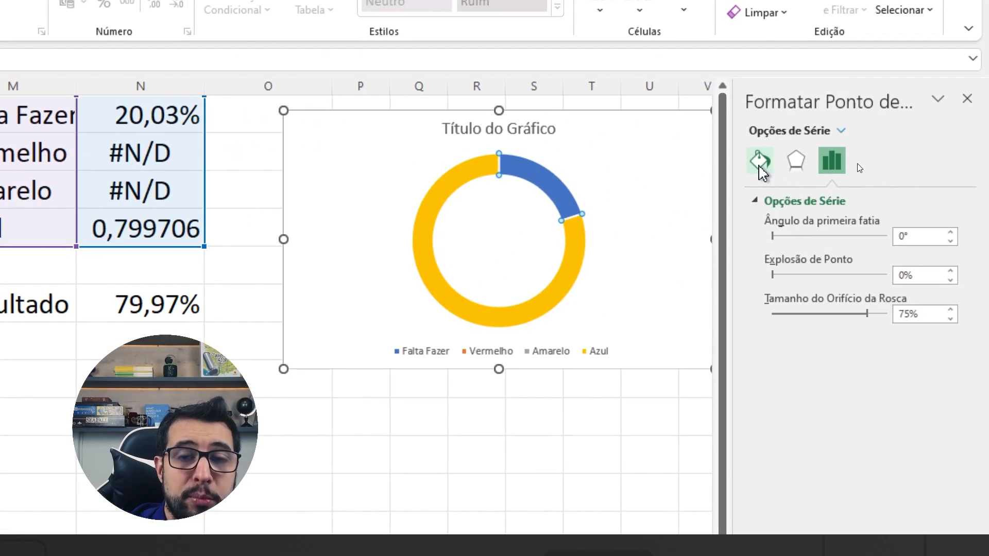
click(759, 164)
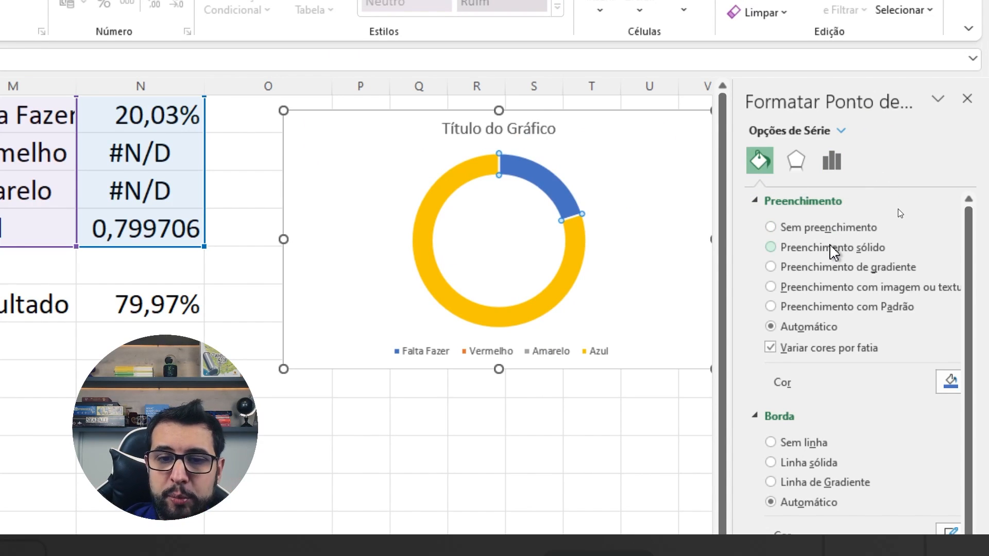
click(832, 248)
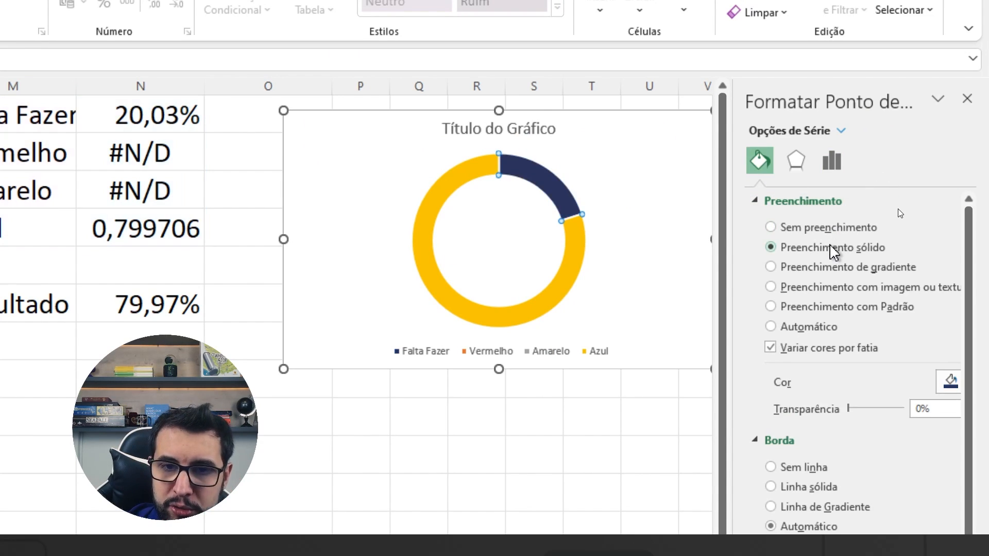
click(949, 384)
click(839, 476)
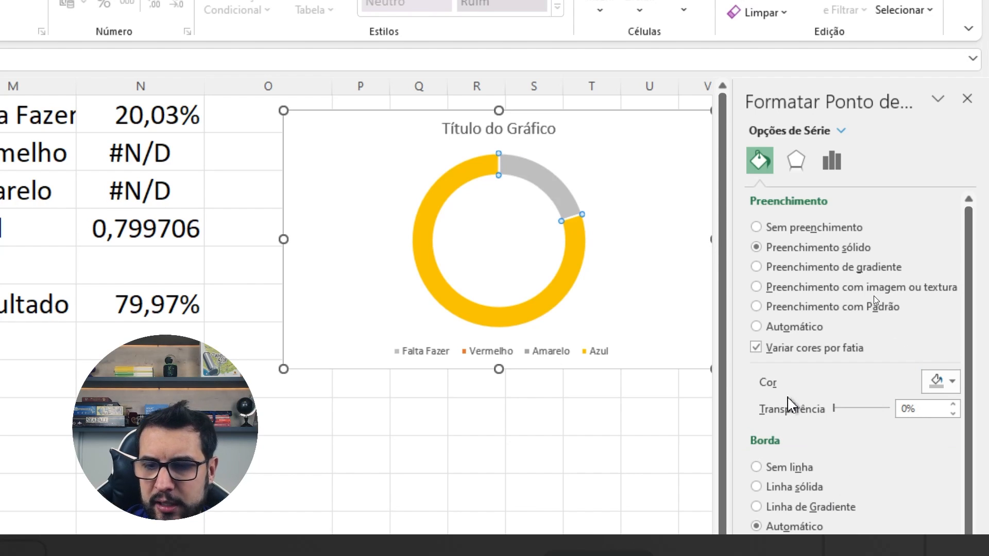
Give the Azul slice of the new doughnut chart a solid fill in the recently used dark blue
click(461, 183)
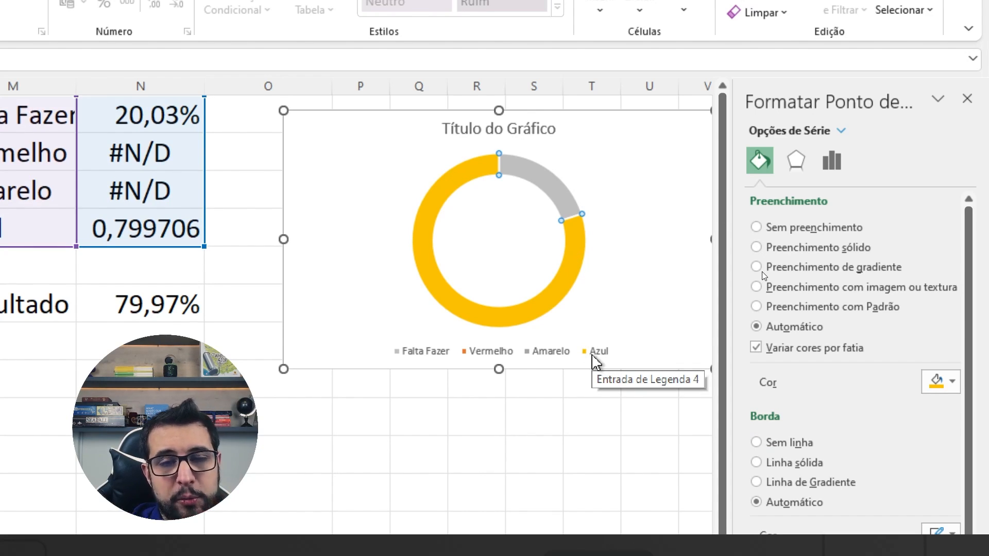
click(800, 249)
click(943, 381)
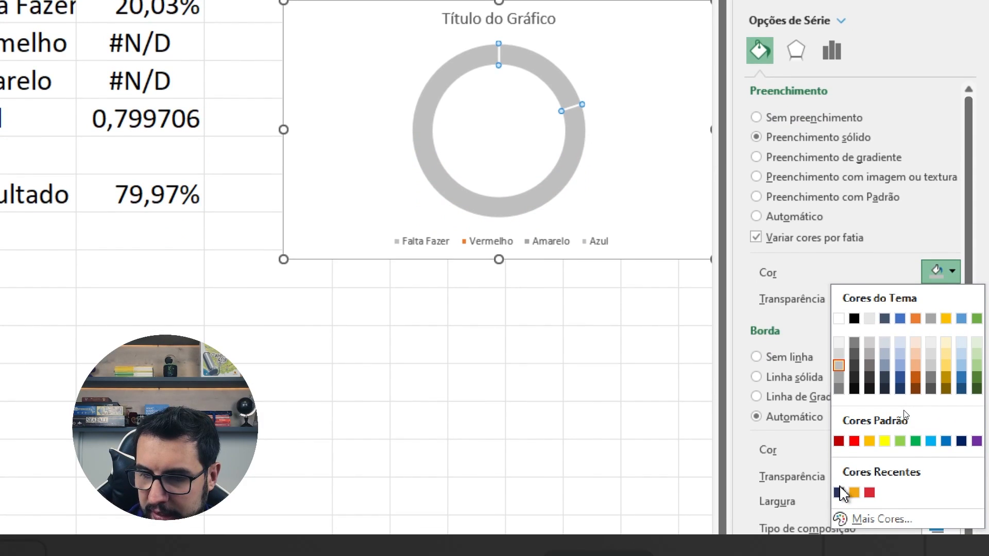
click(839, 490)
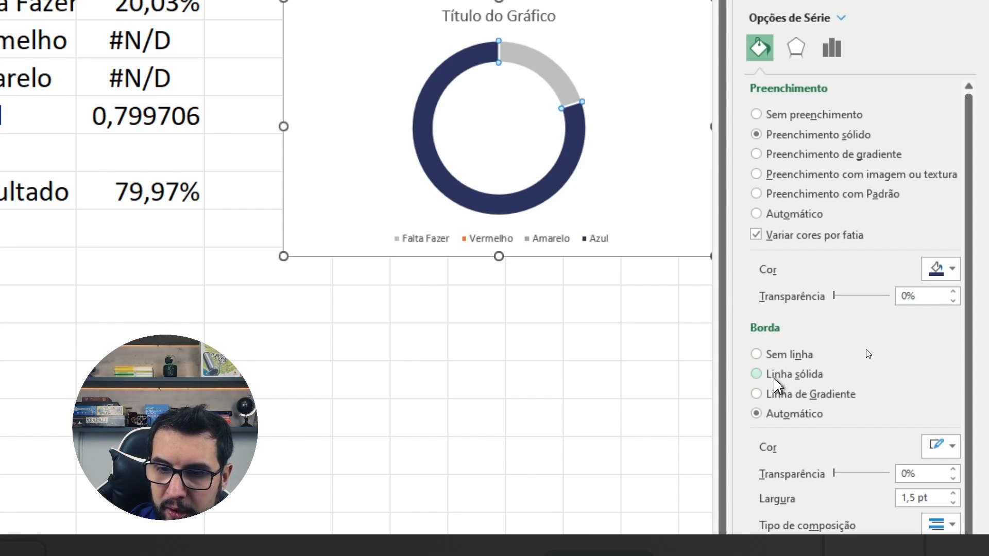
Give the Azul slice a solid dark blue border with a width of 10 pt
click(777, 375)
click(942, 448)
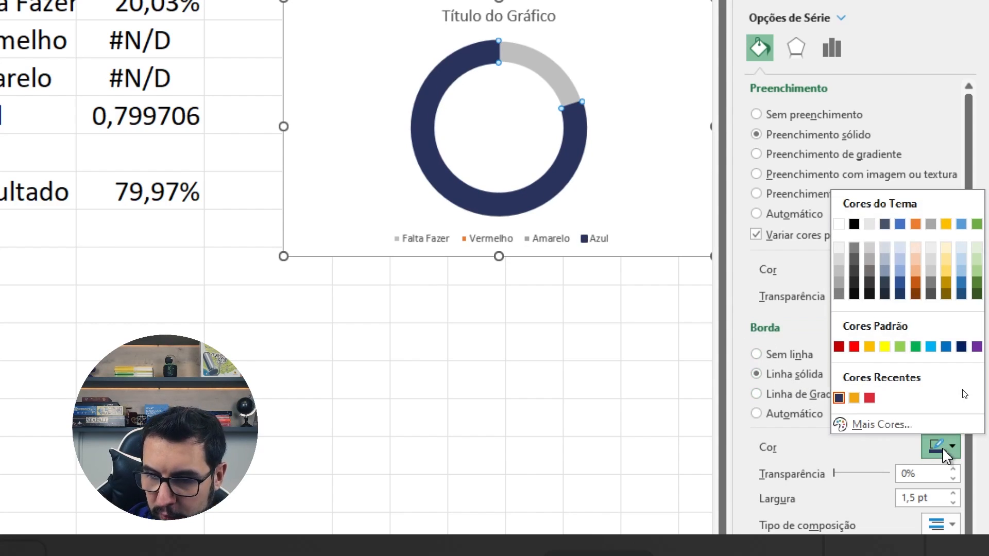
click(943, 448)
drag(933, 497, 848, 486)
text(10)
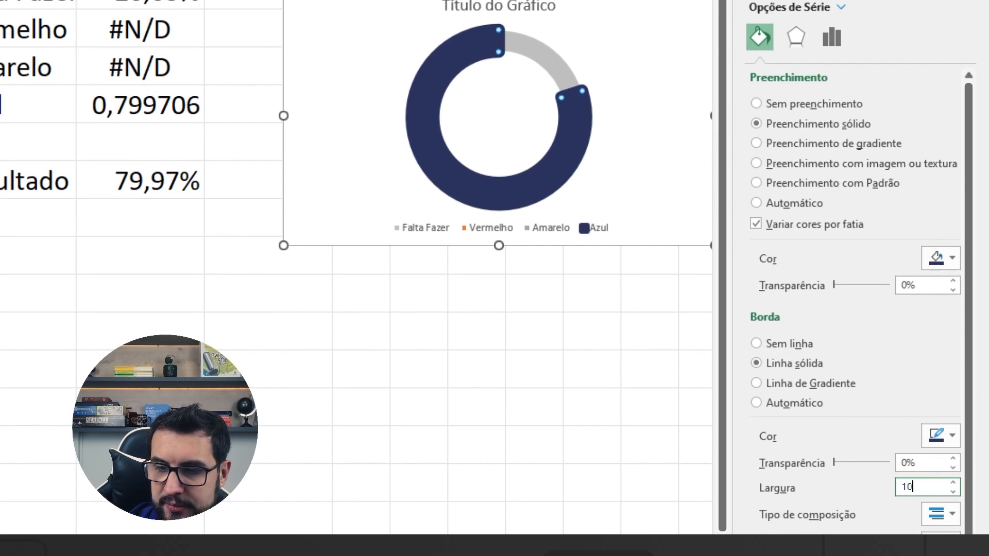
click(514, 356)
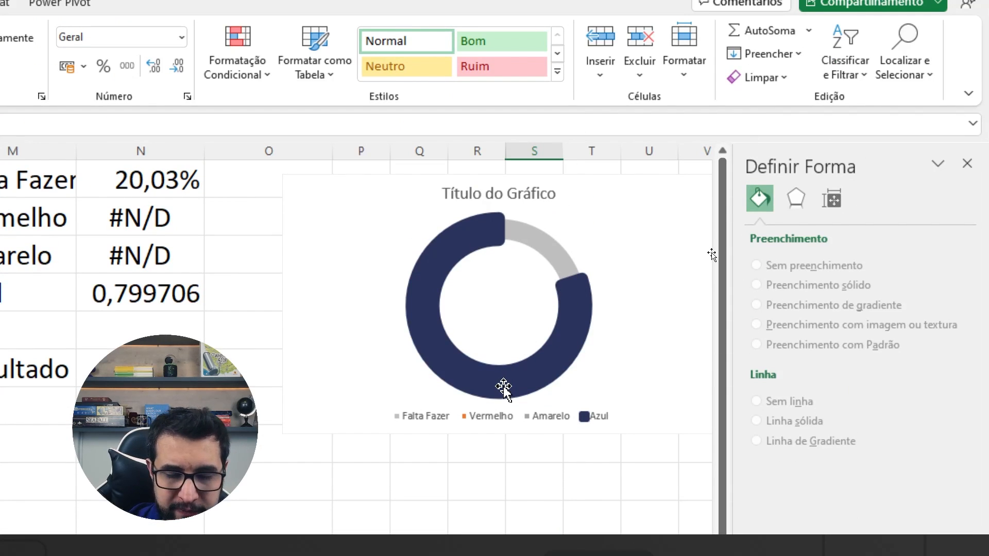
Recalculate the random Resultado and examine the Azul cell and the Amarelo slice of the new chart
mouse_move(505, 200)
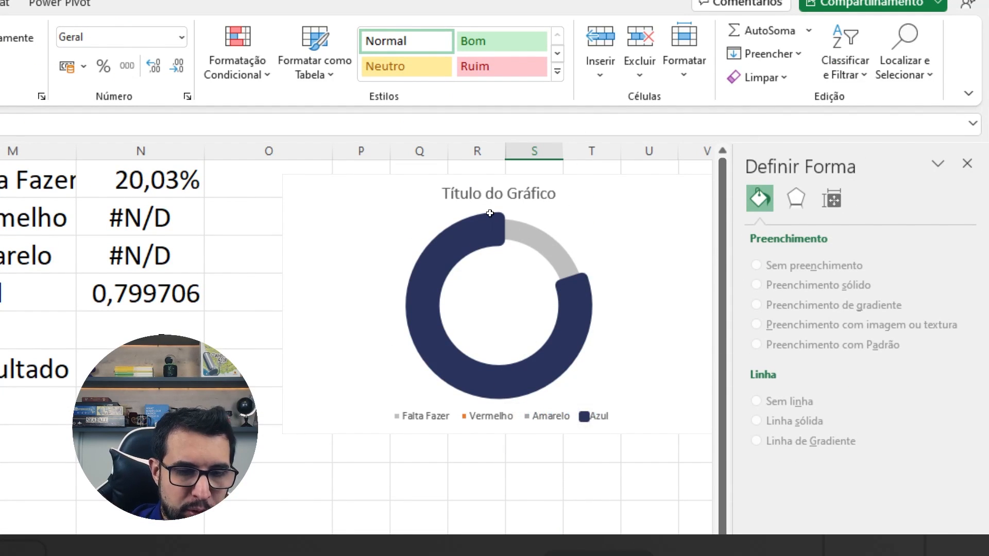
key(F9)
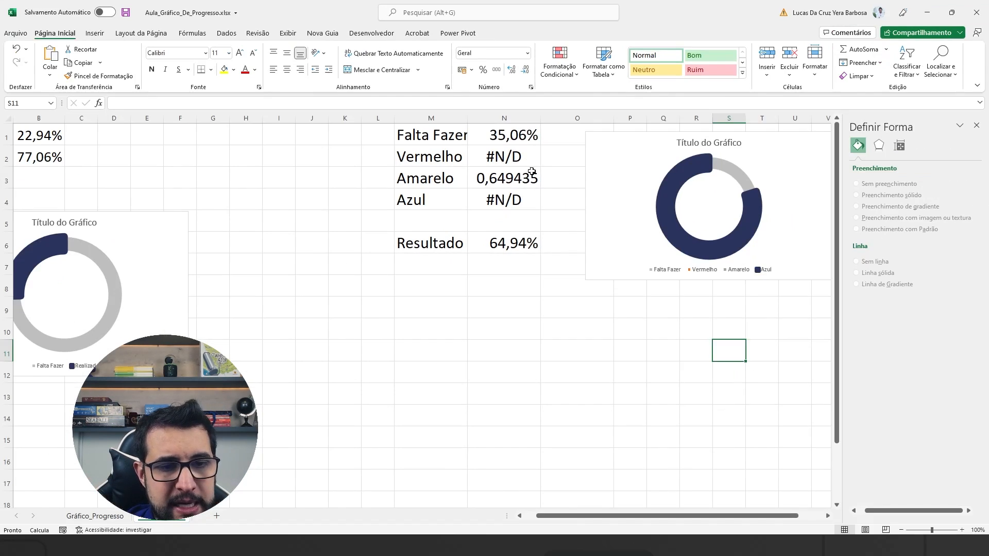
click(119, 280)
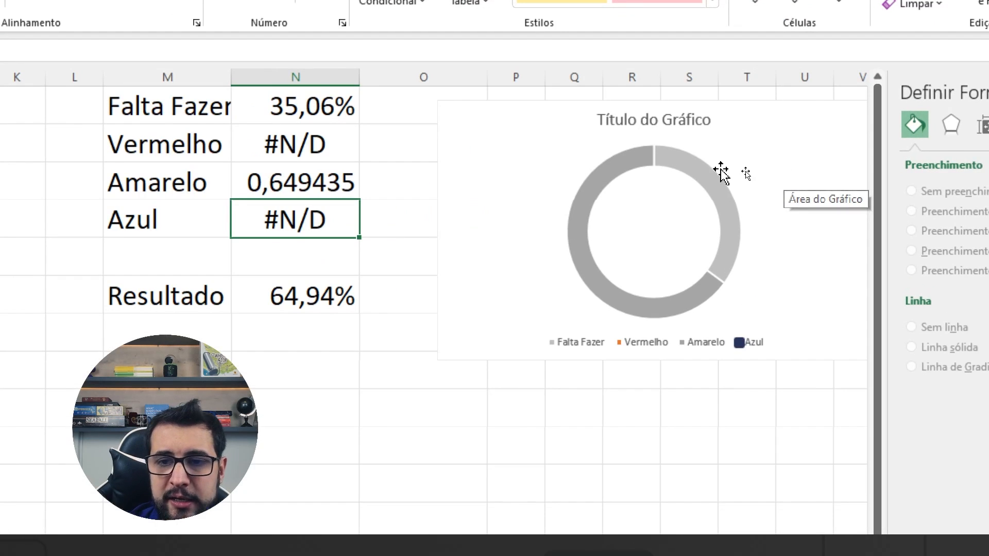
mouse_move(717, 169)
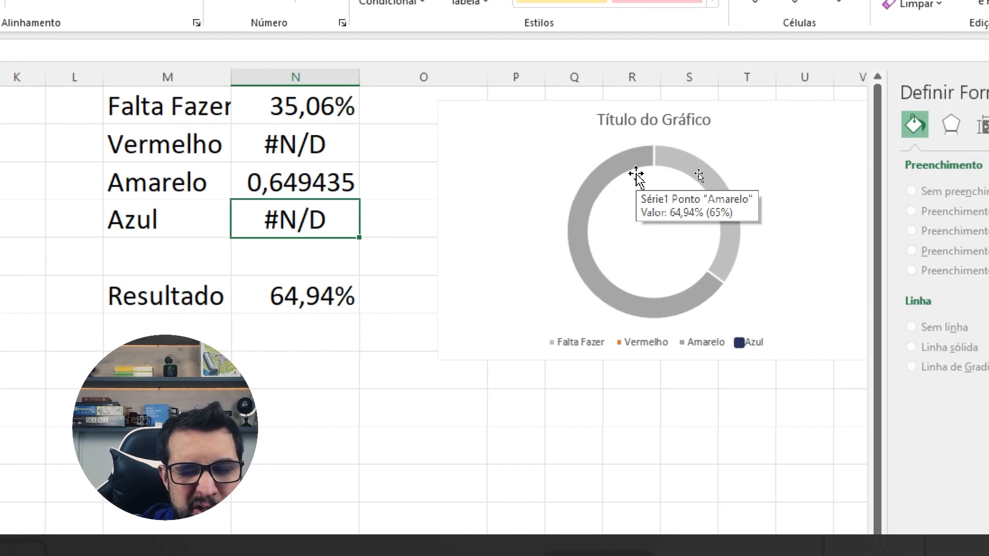
click(617, 163)
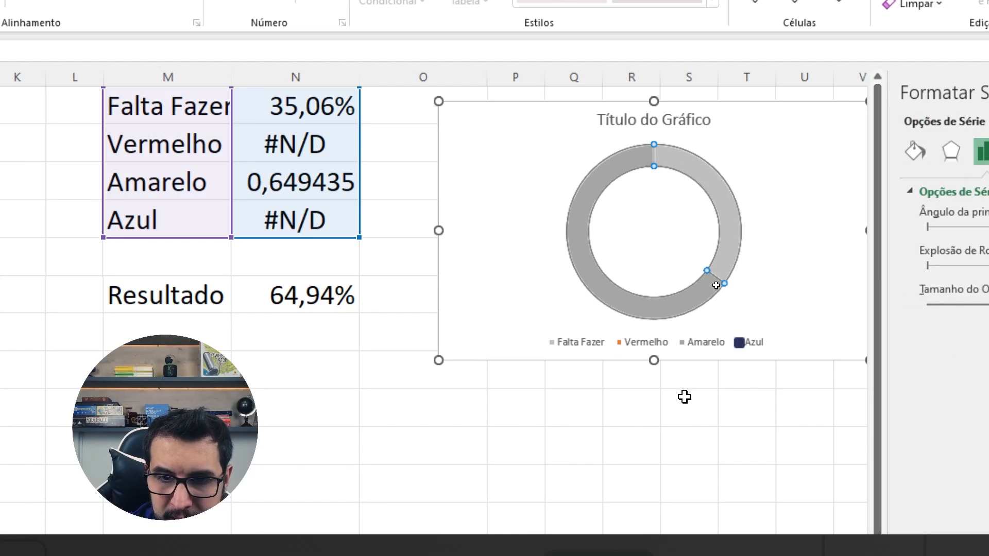
click(623, 164)
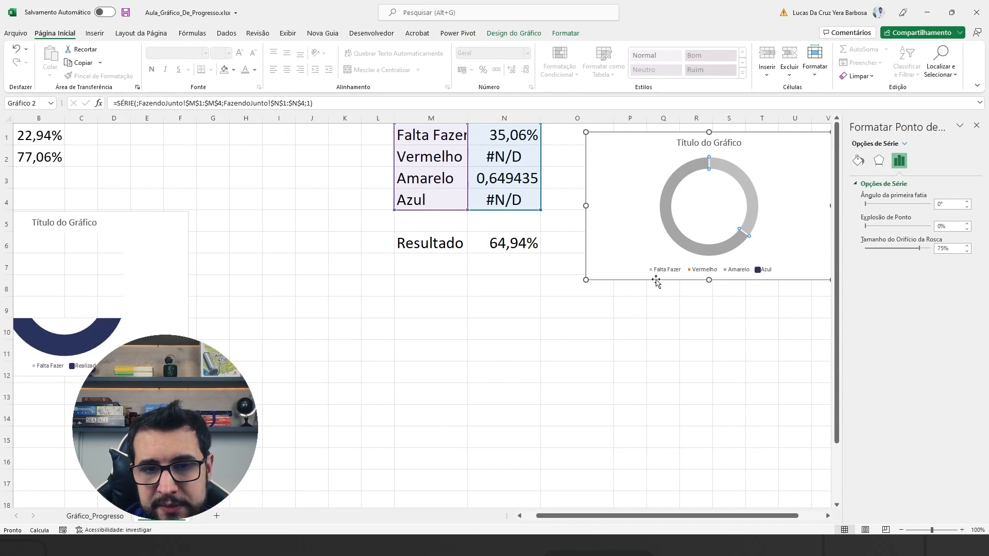
click(519, 420)
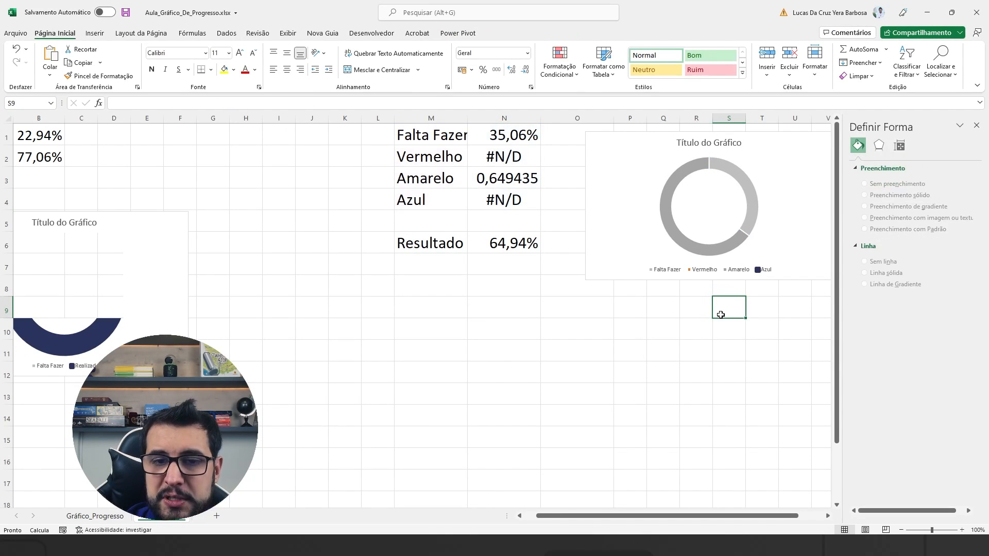
Recalculate the sheet repeatedly and check how both doughnut charts redraw with the new random values
scroll(720, 315, down, 5)
scroll(722, 329, up, 5)
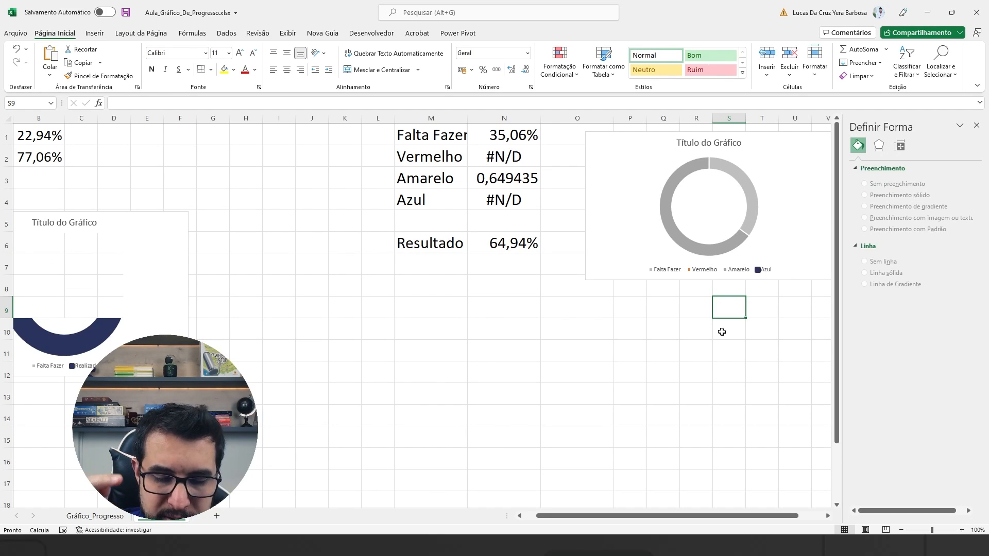
key(F9)
key(F9)
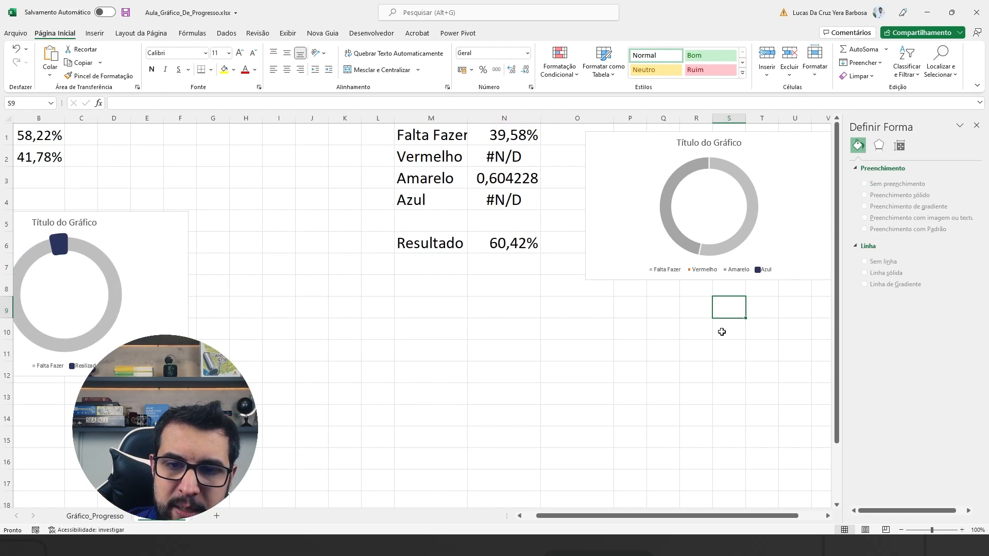
key(F9)
key(F9)
key(F9)
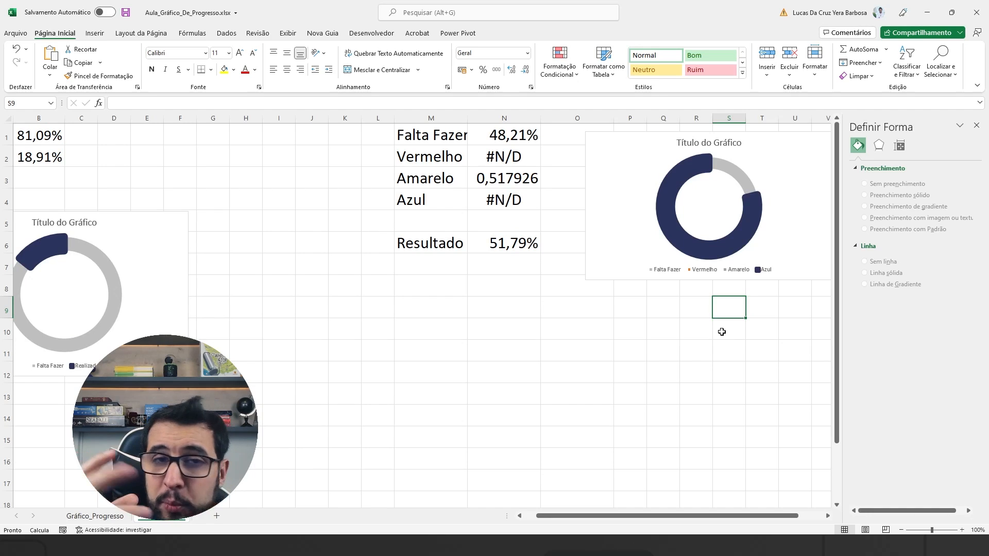
Recalculate the random Resultado until it falls in the Vermelho range, and check that the new doughnut chart redraws accordingly
key(F9)
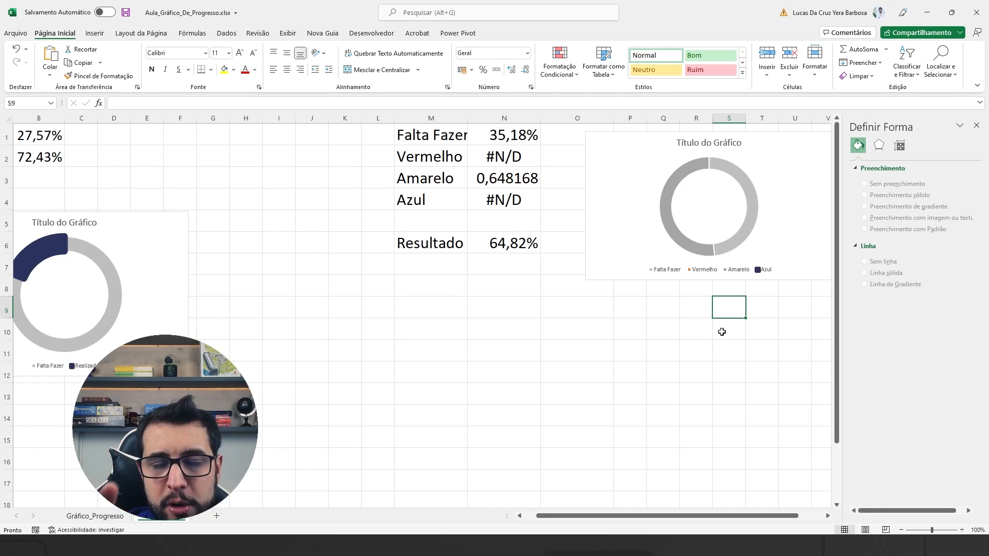
key(F9)
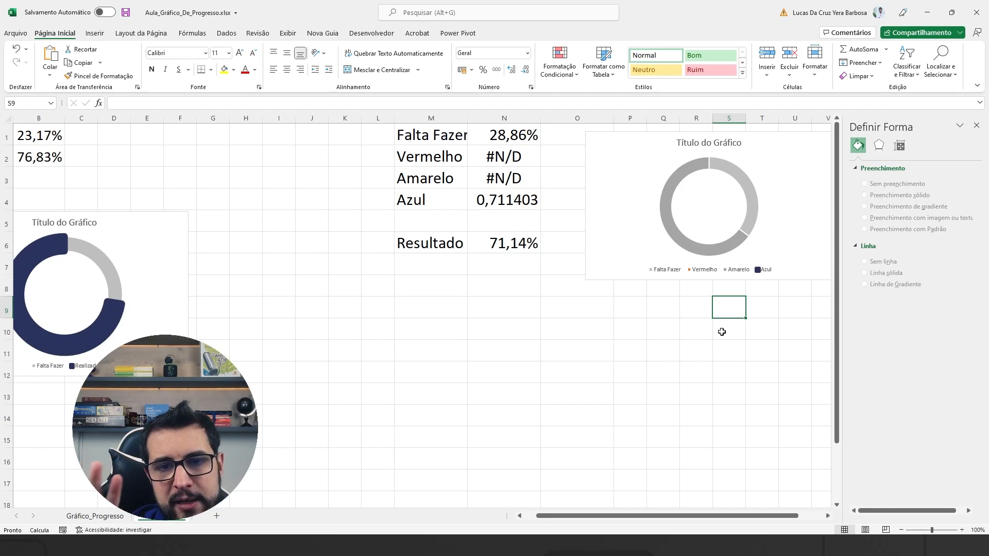
key(F9)
key(F9)
mouse_move(737, 253)
key(F9)
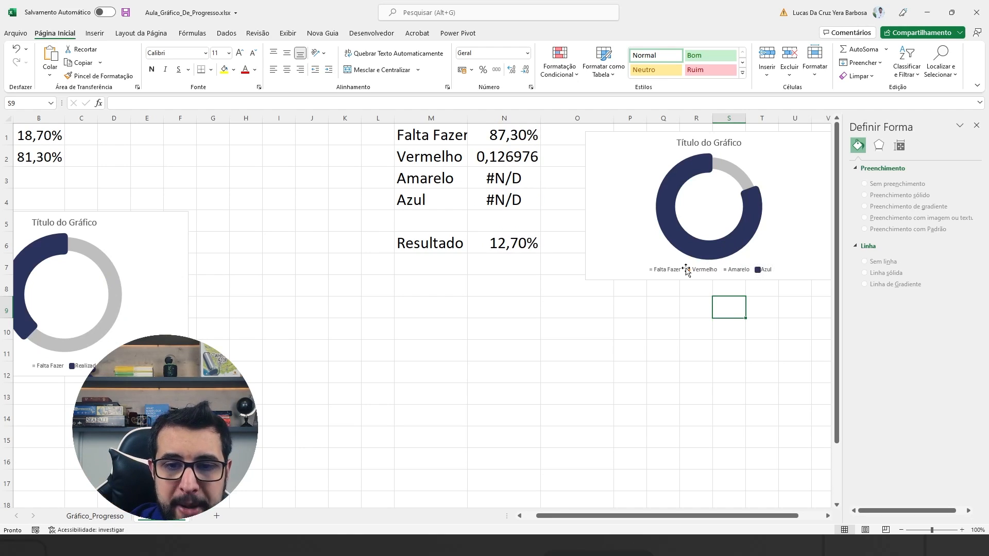
click(508, 248)
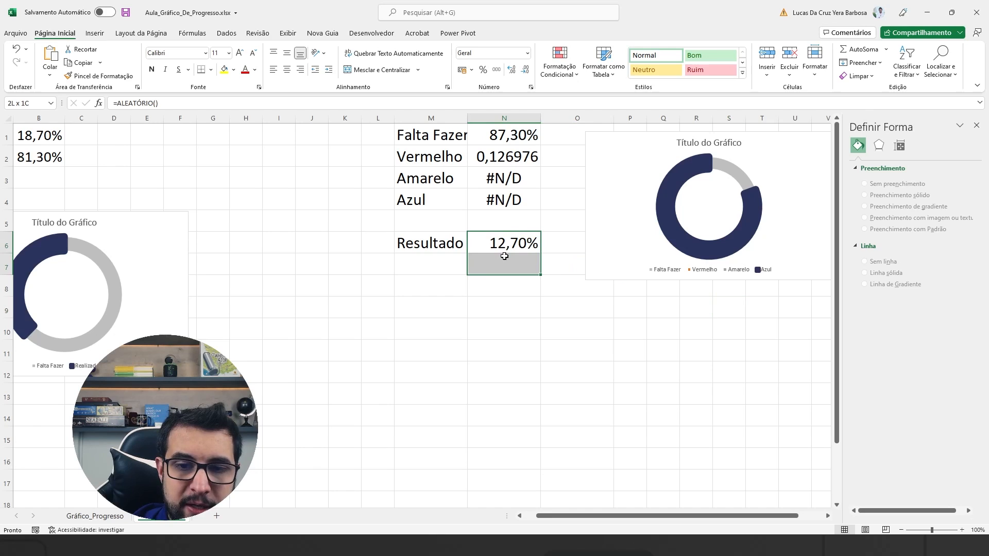
click(614, 309)
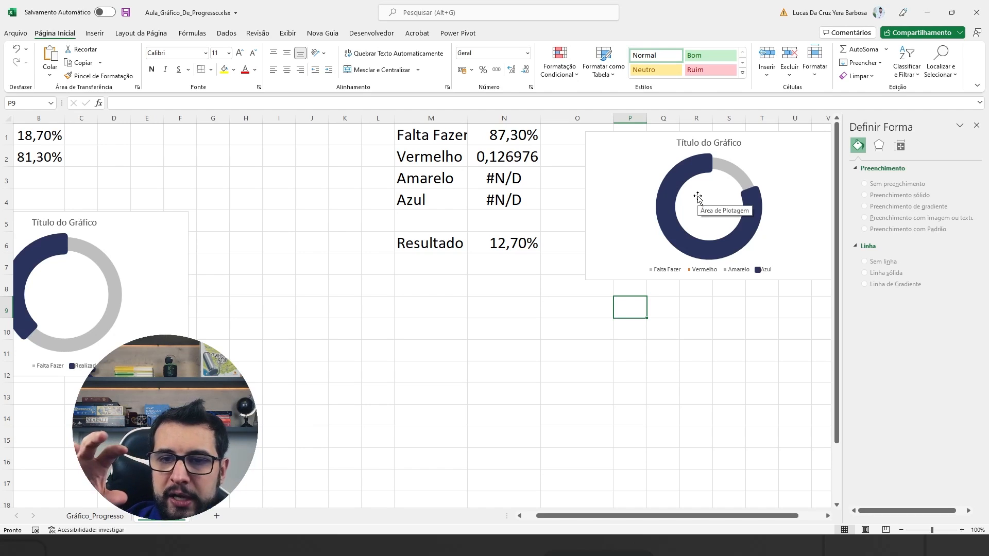
scroll(577, 309, down, 6)
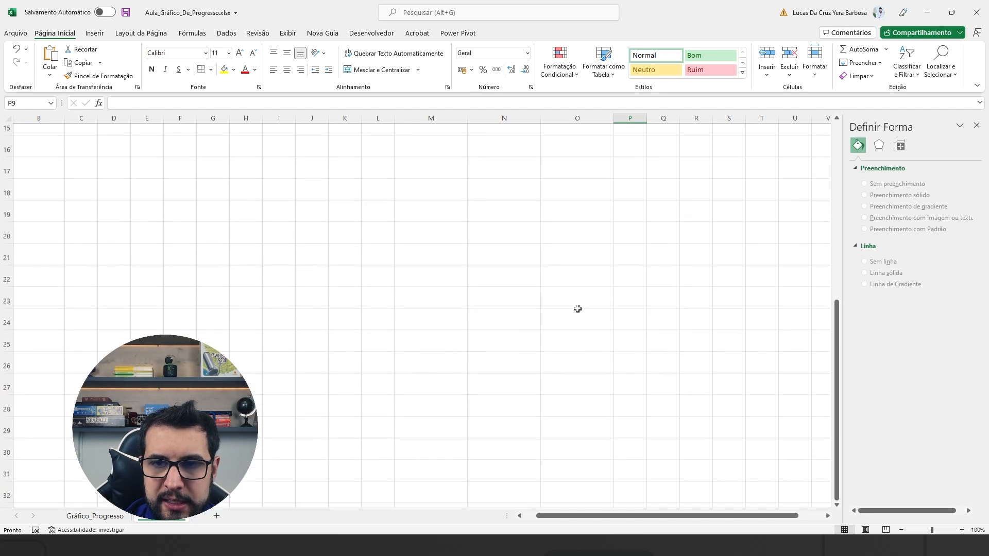
scroll(577, 309, up, 5)
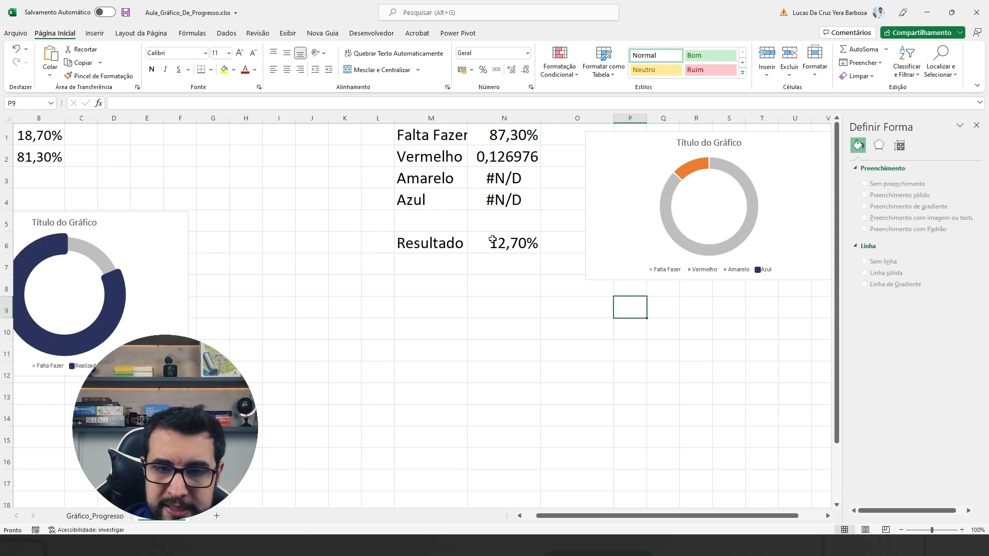
Give the Vermelho slice of the new doughnut chart a solid fill in the recently used red
drag(440, 163, 515, 159)
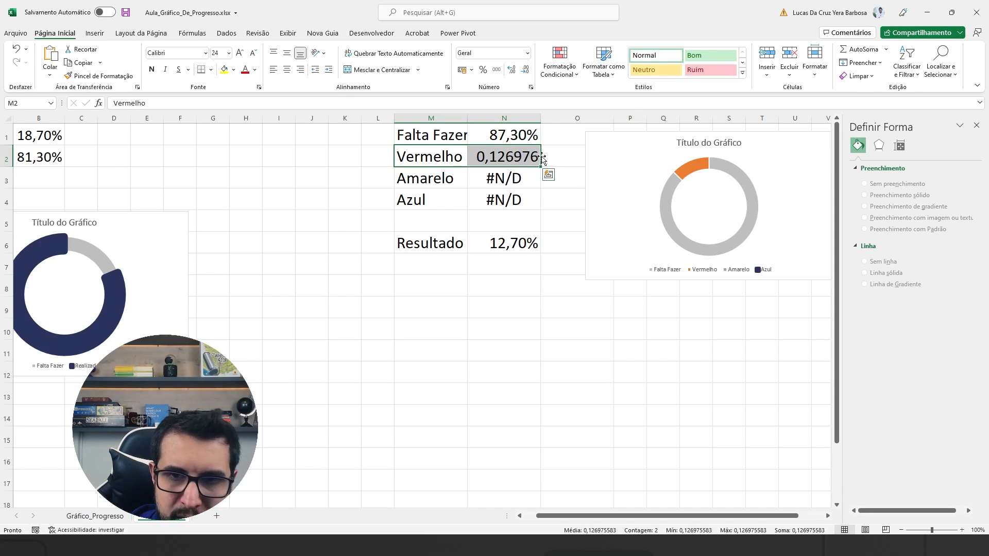
click(693, 167)
click(693, 167)
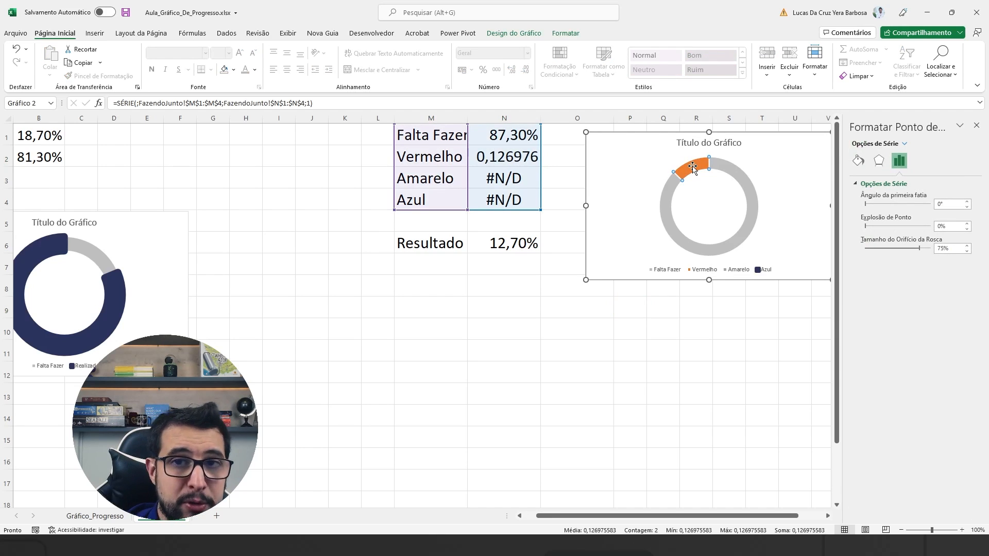
click(857, 161)
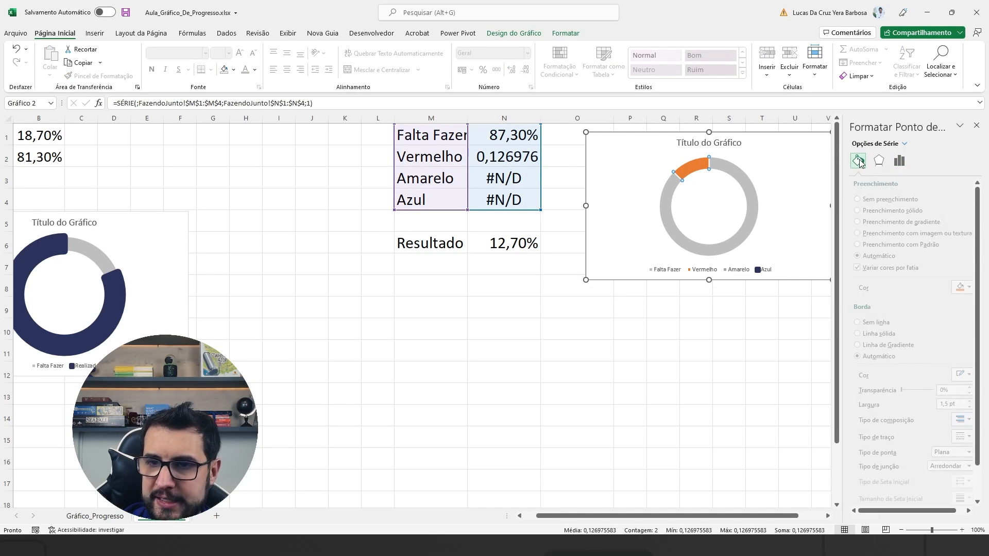
click(919, 212)
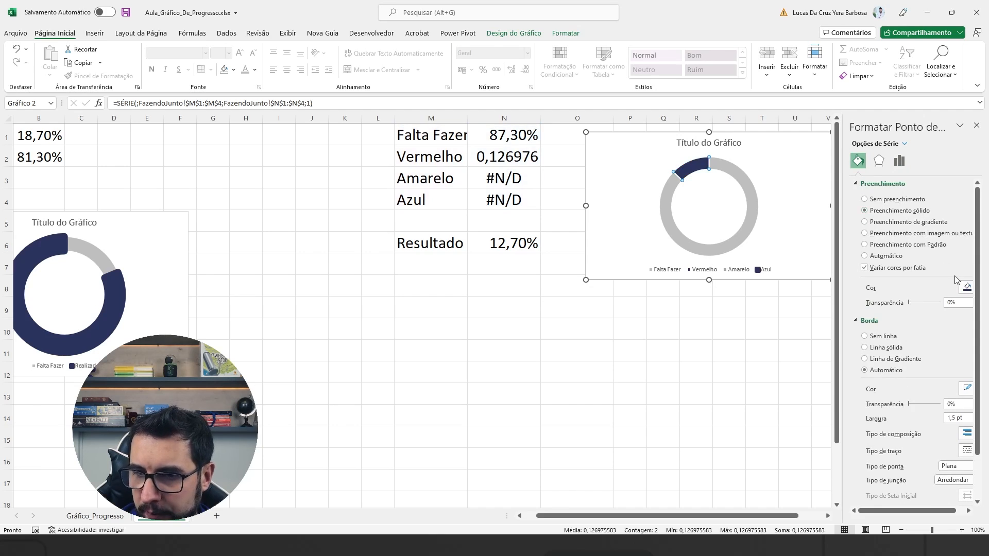
click(966, 288)
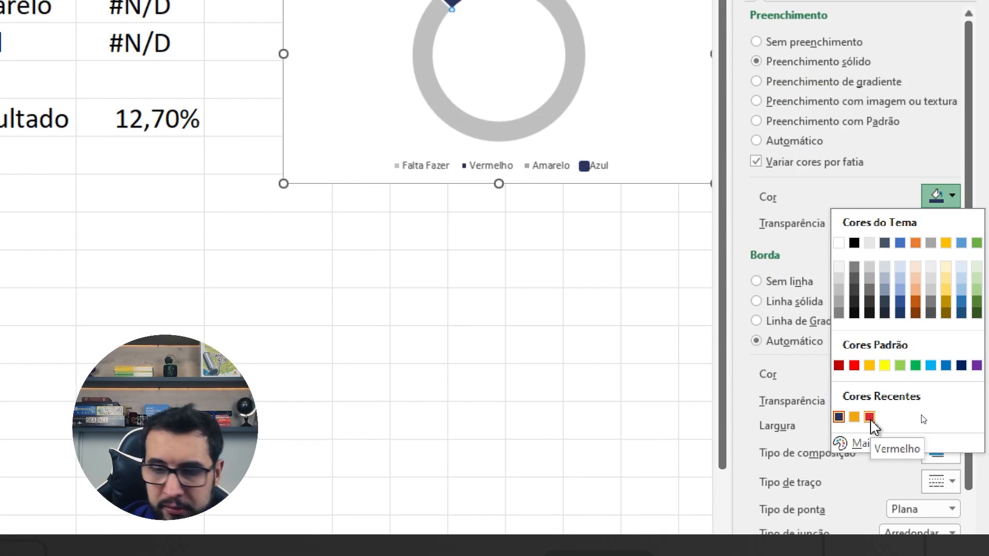
click(869, 417)
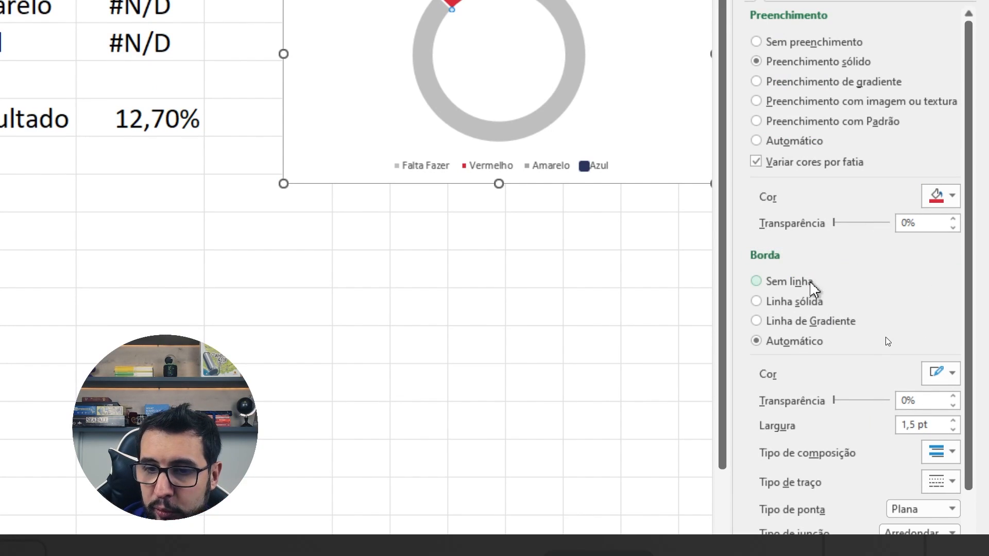
Give the Vermelho slice a solid border in the same recently used red with a width of 10 pt
click(803, 304)
click(940, 373)
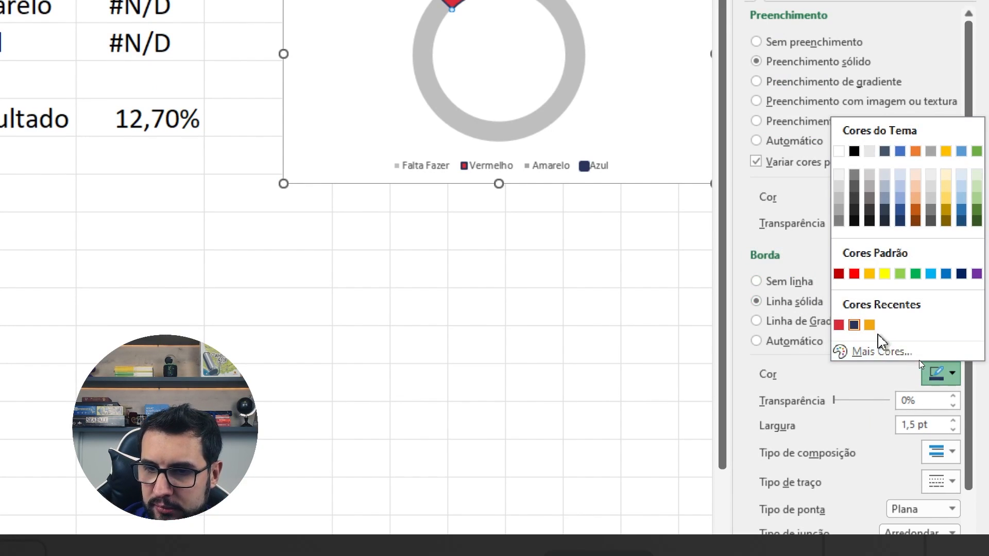
click(839, 325)
drag(933, 417, 896, 422)
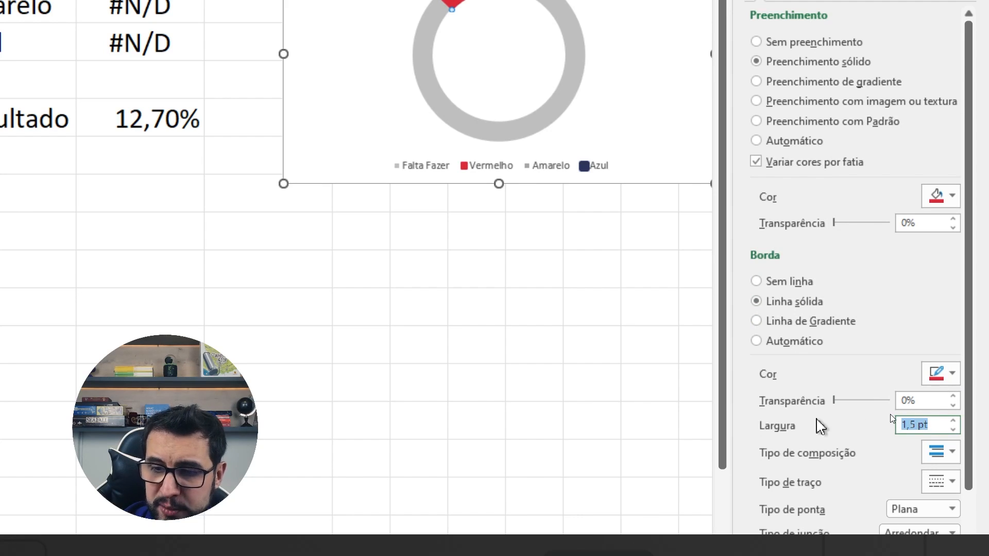
text(1)
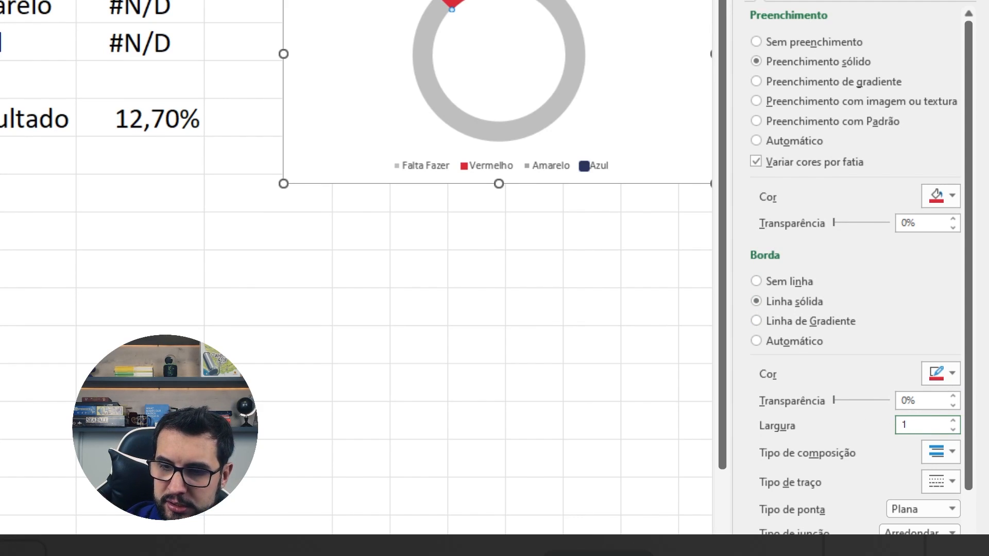
text(0)
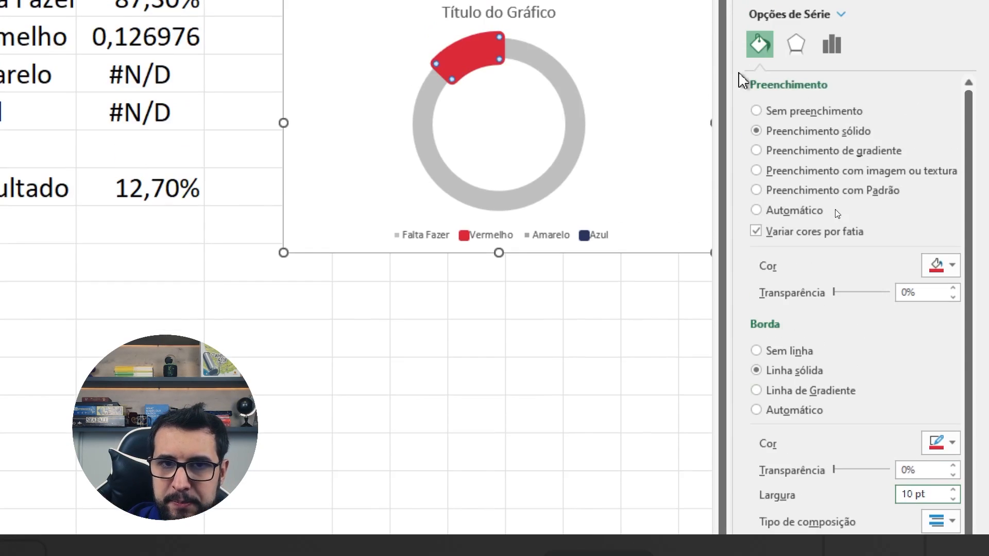
Recalculate until the Amarelo slice is drawn, and give that slice a solid fill in the recently used orange-yellow
click(513, 259)
key(F9)
key(F9)
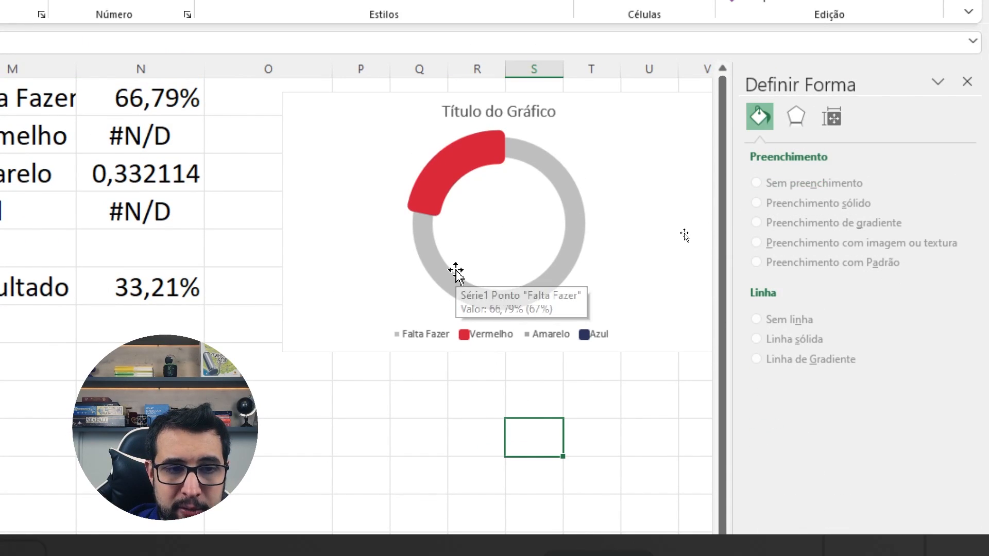
scroll(473, 418, down, 1)
scroll(473, 421, up, 1)
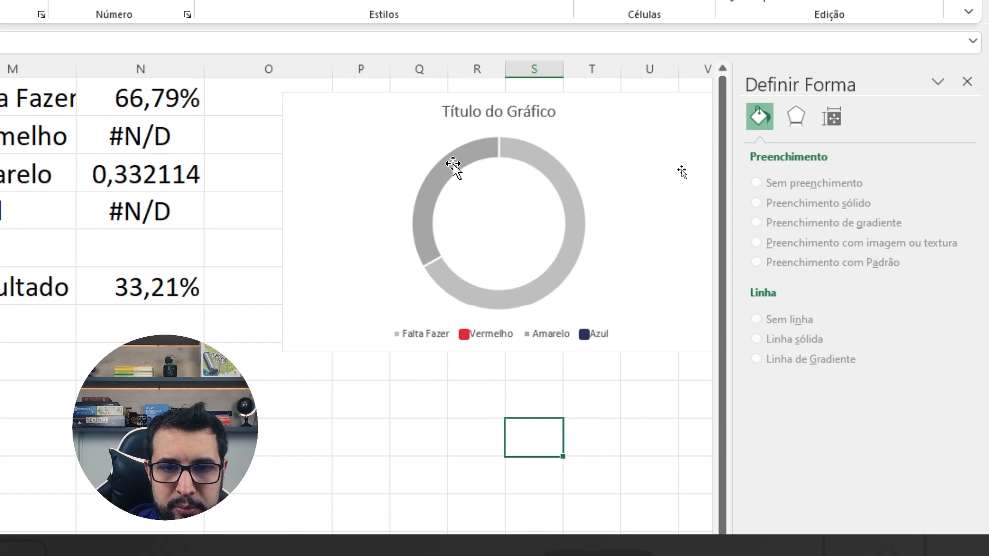
click(453, 166)
click(452, 166)
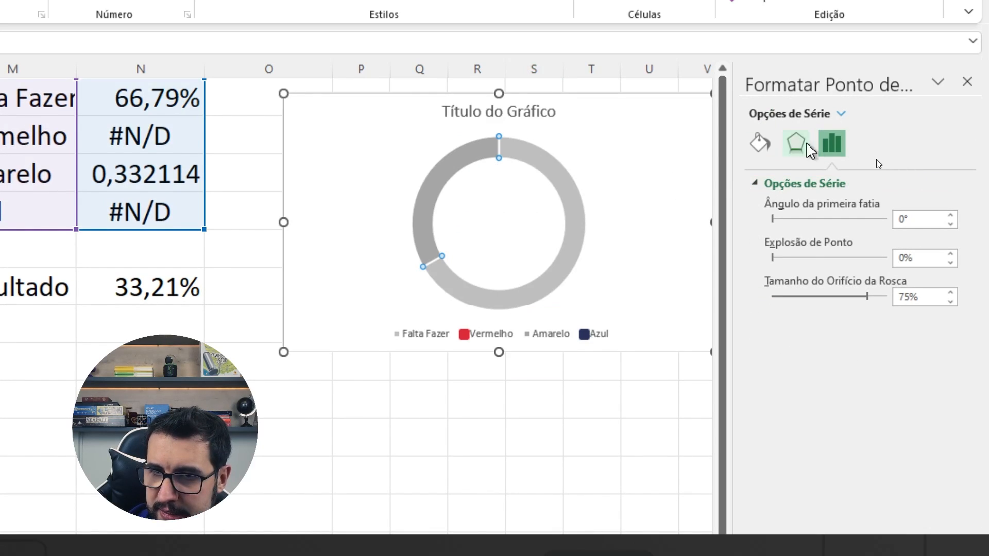
click(764, 149)
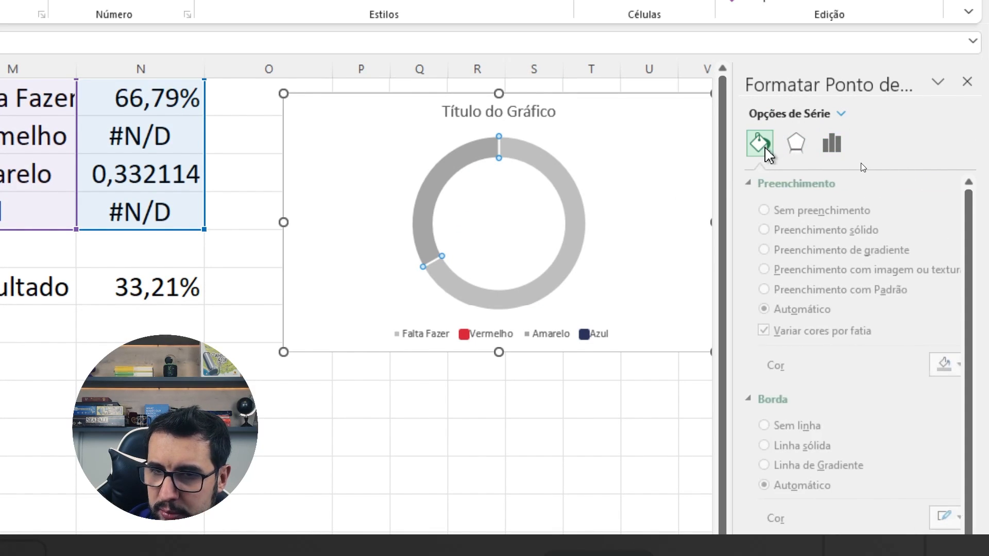
click(834, 230)
click(951, 366)
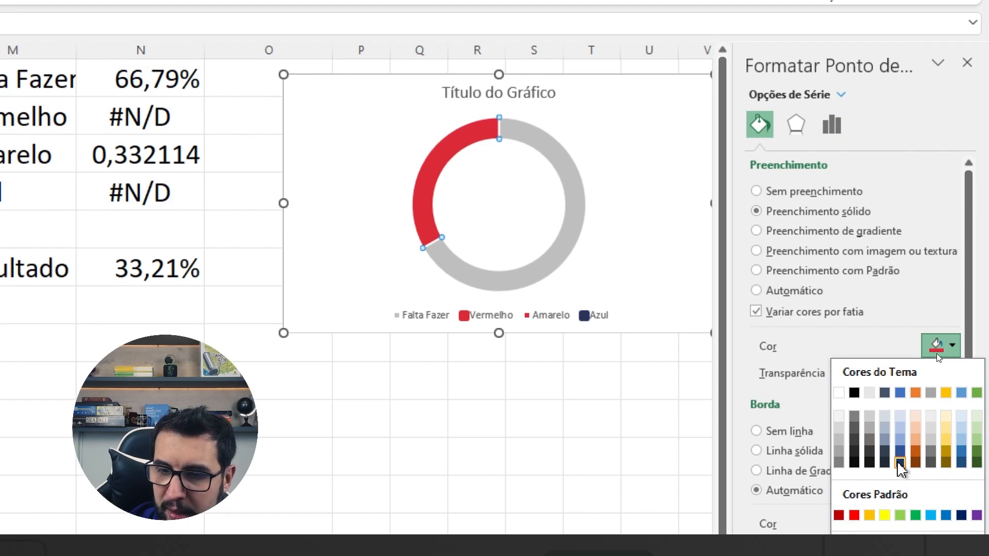
click(869, 489)
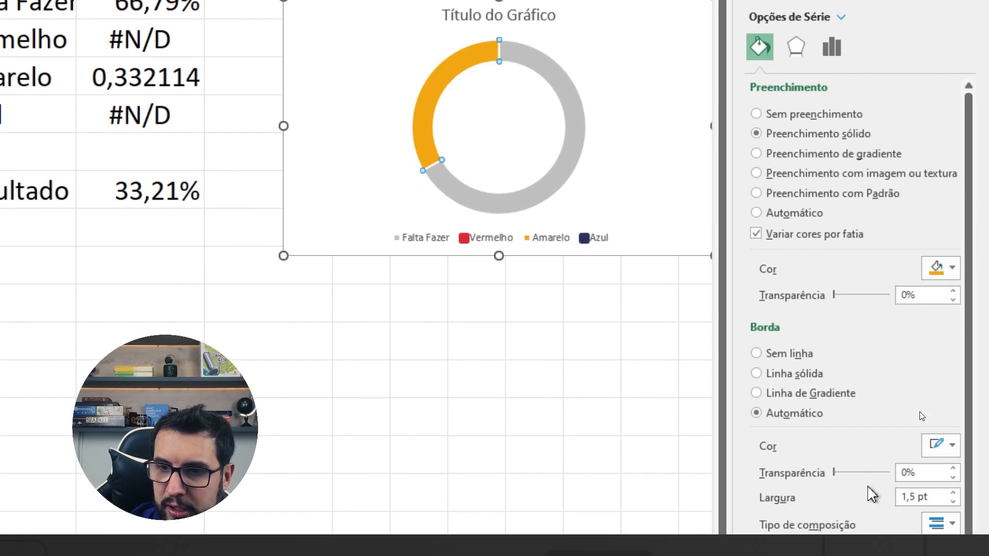
Give the Amarelo slice a solid border in the same orange-yellow with a width of 10 pt
click(943, 446)
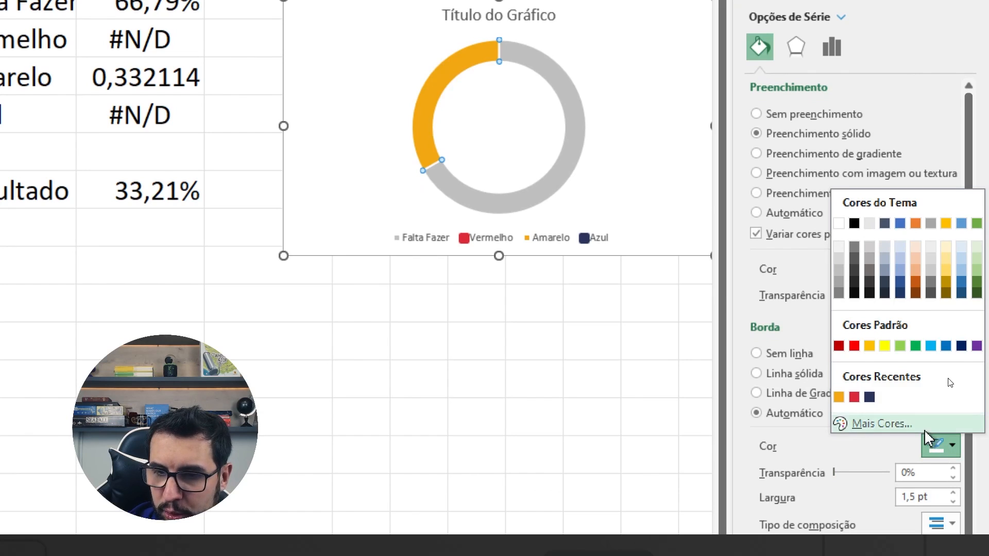
click(838, 397)
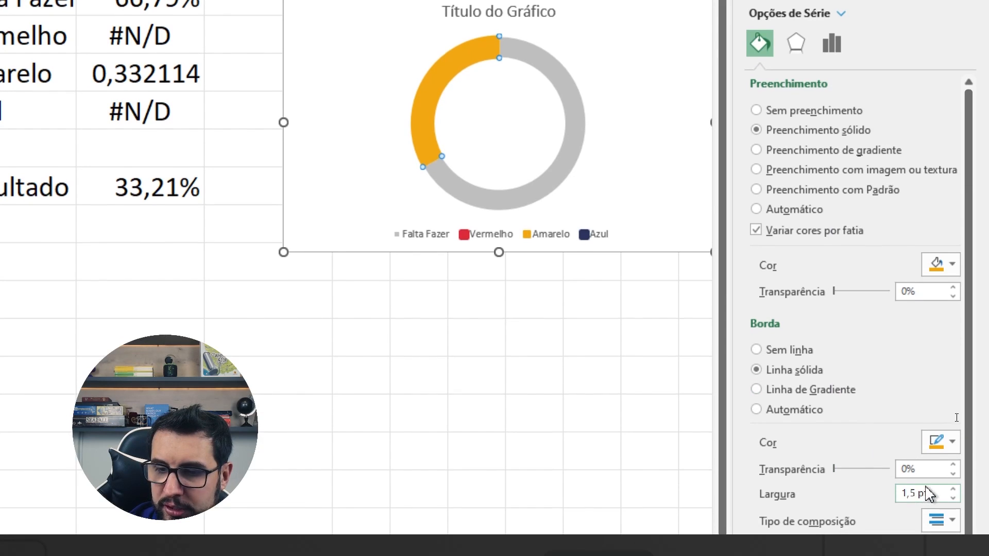
drag(927, 496, 812, 479)
text(10)
key(Return)
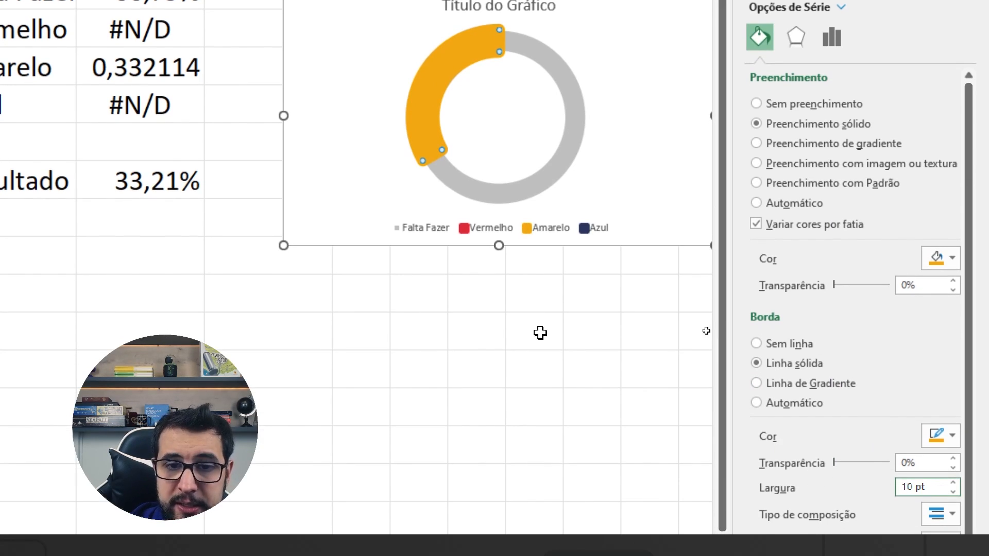
click(418, 334)
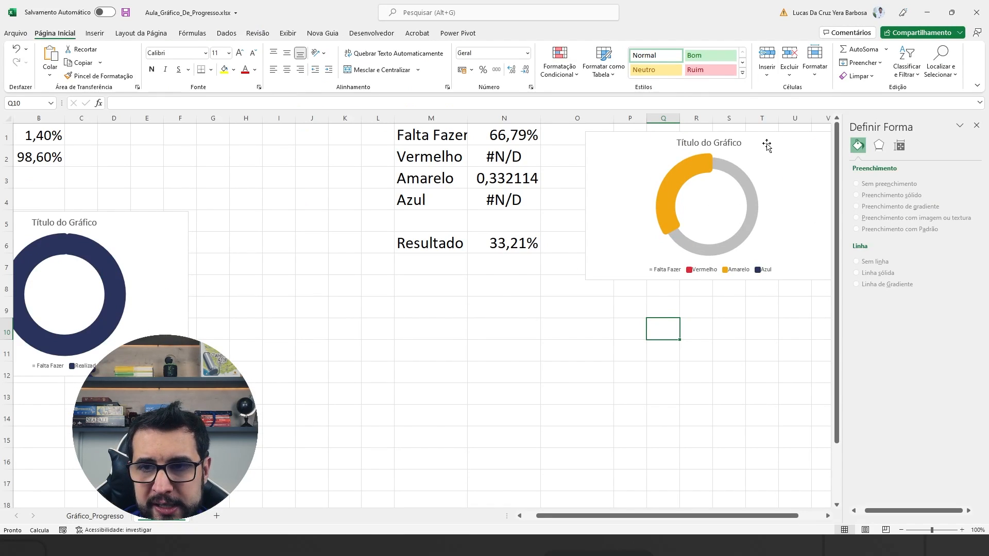
Move the new doughnut chart directly below the Resultado row of its data table
drag(770, 147, 623, 283)
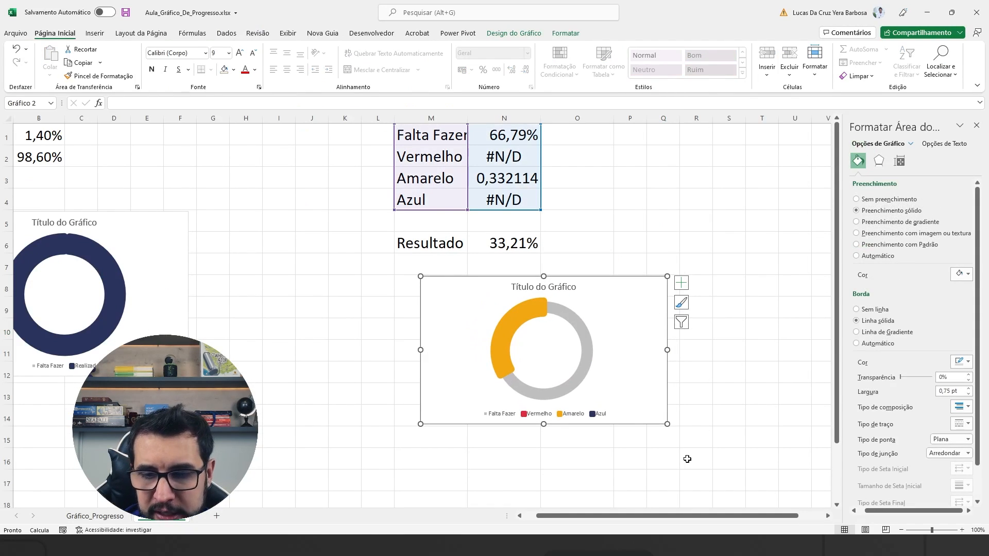
drag(705, 516, 730, 516)
click(745, 296)
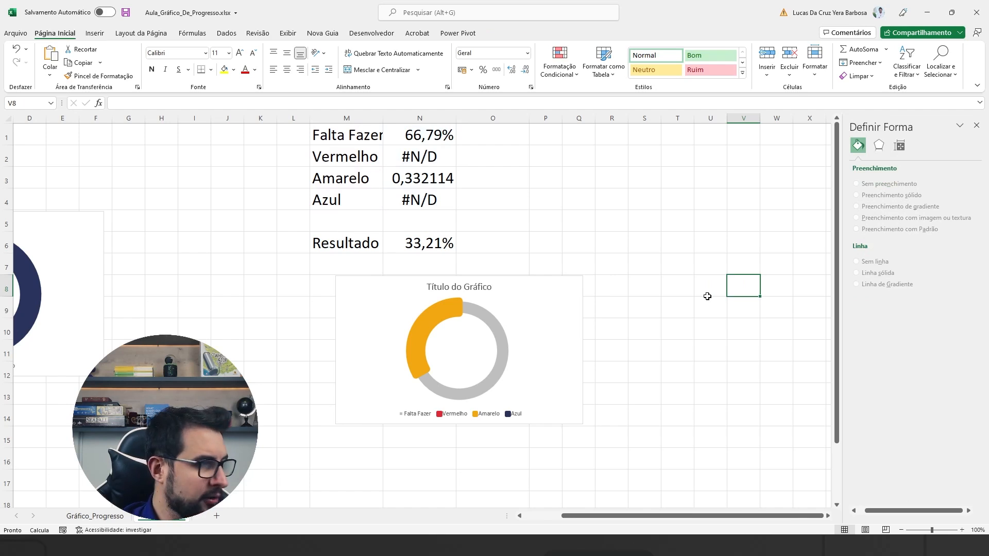
Recalculate the random Resultado repeatedly and check the progress slice's colour in the Vermelho, Amarelo and Azul ranges
click(419, 243)
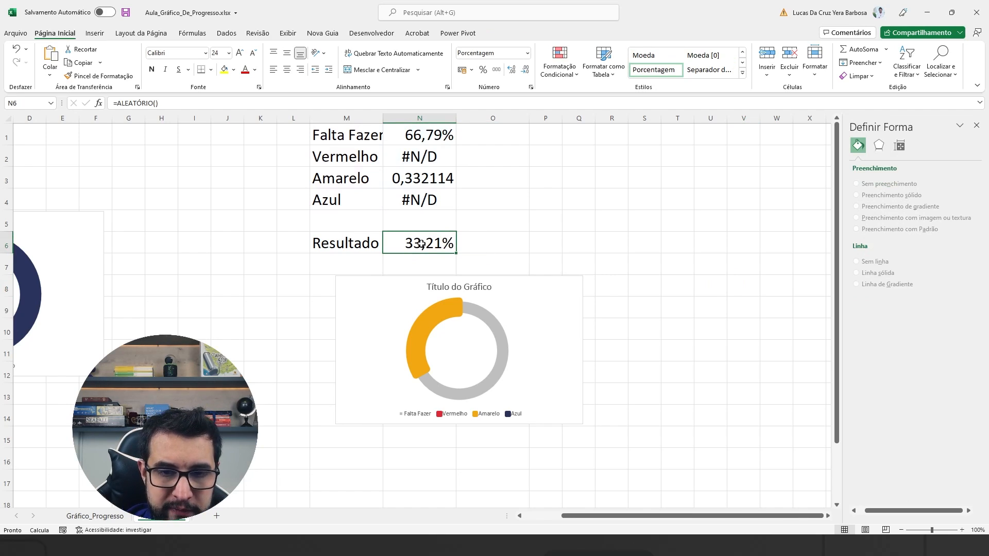
key(F9)
click(586, 229)
key(F9)
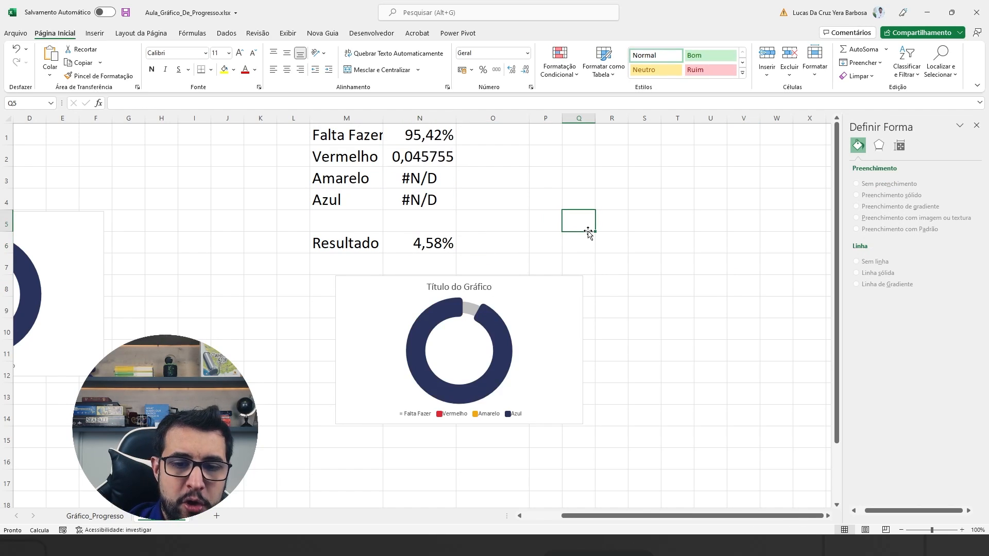
key(F9)
key(F9)
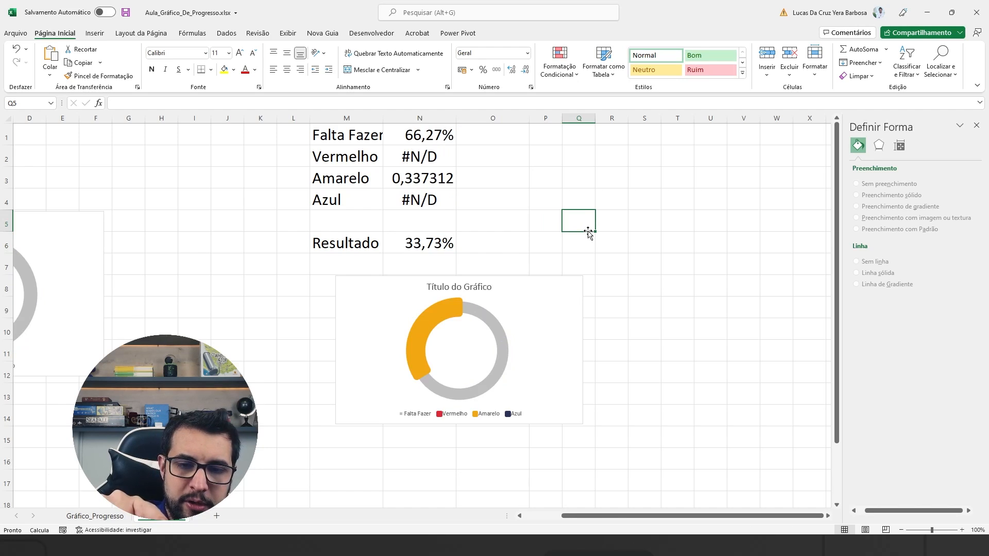
key(F9)
key(F9)
key(F9)
key(F9)
key(F9)
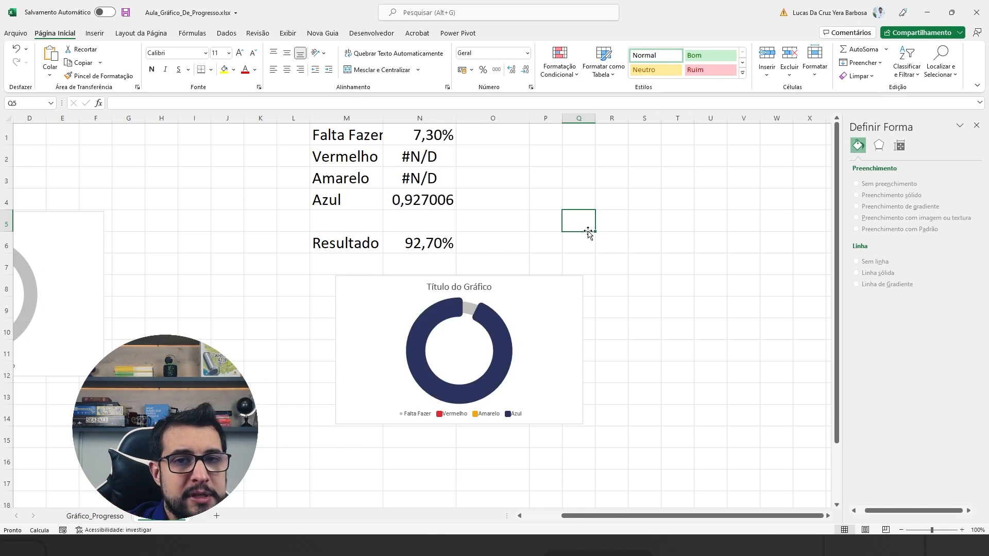
key(F9)
key(F9)
key(F9)
key(F9)
key(F9)
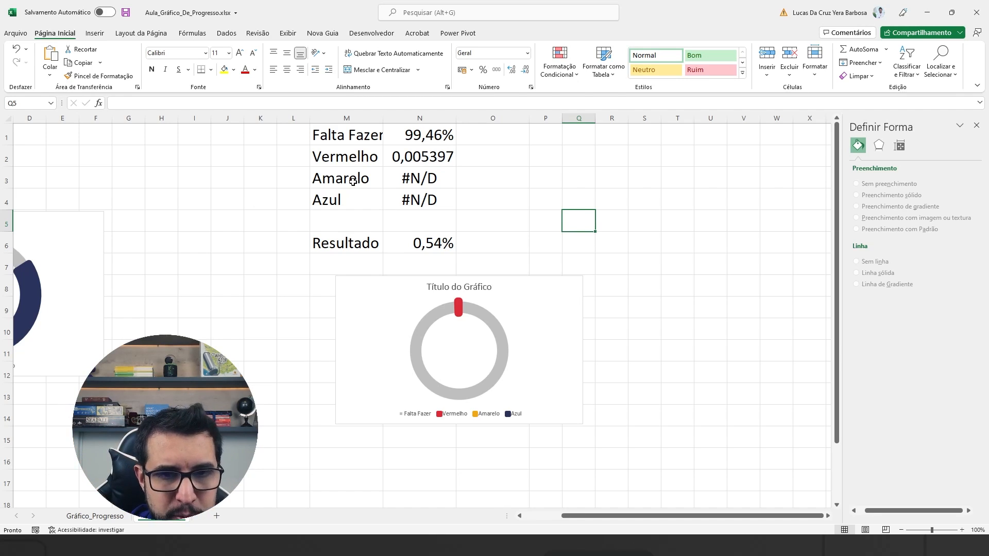
Examine the Amarelo and Azul rows of the table, and recalculate several more times to compare them with the chart
drag(353, 181, 421, 181)
drag(349, 198, 407, 198)
click(537, 199)
key(F9)
key(F9)
key(F9)
key(F9)
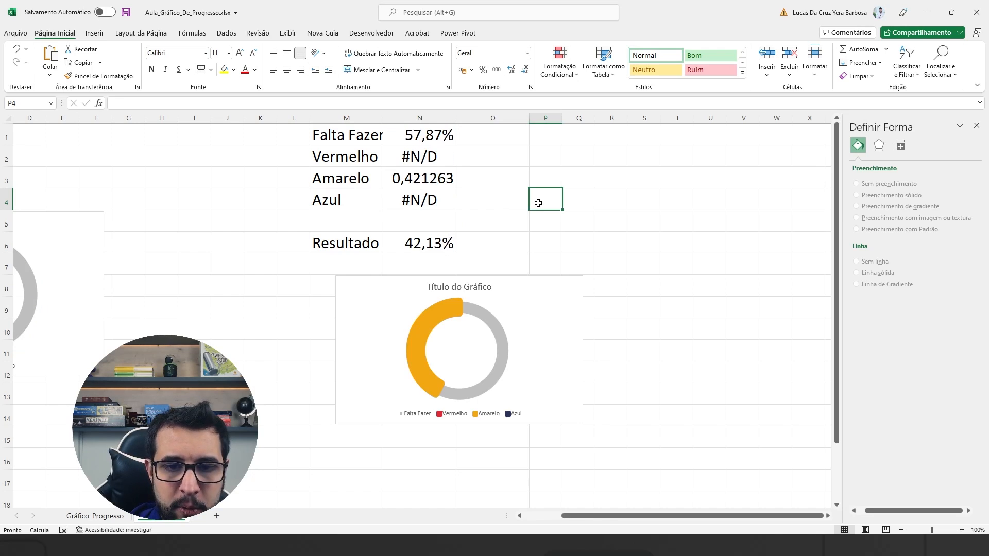
Examine the Amarelo, Resultado and Azul rows, then look at the finished KPI Performance chart on the Gráfico_Progresso sheet and return
drag(345, 172, 404, 174)
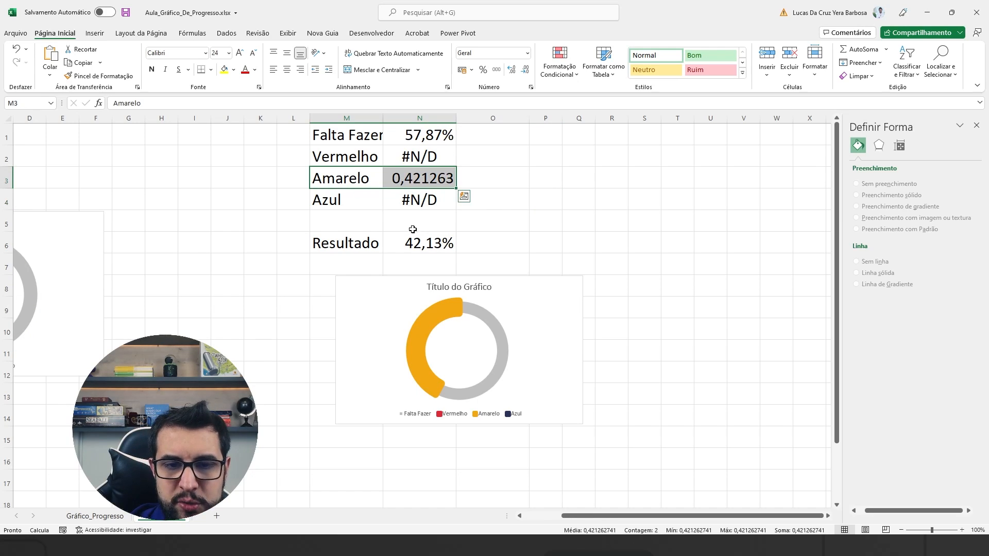
click(442, 240)
drag(335, 178, 350, 157)
drag(353, 195, 414, 200)
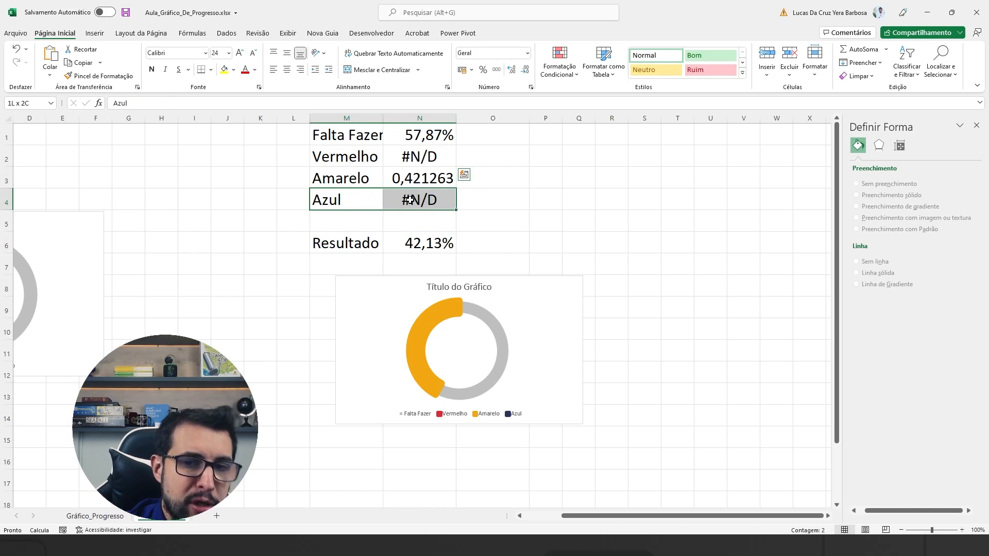
click(517, 206)
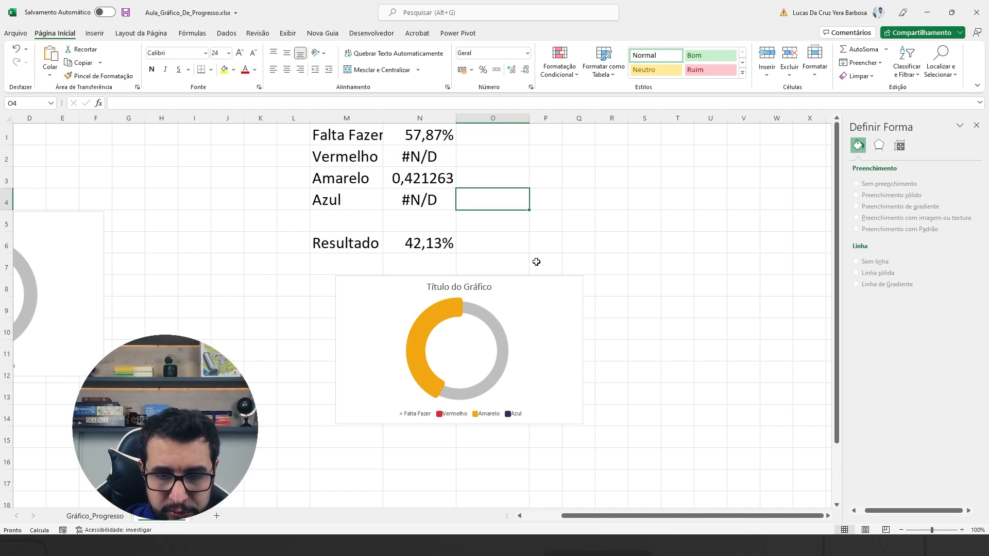
click(99, 516)
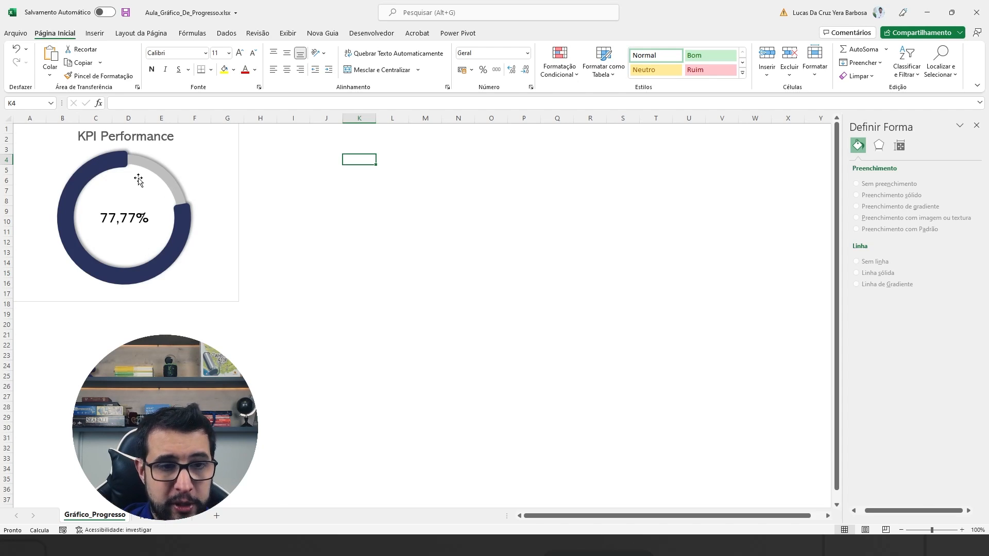
click(165, 517)
Move the colour-changing doughnut chart beside its data table, over columns O to V, and delete the chart's legend
click(548, 289)
drag(548, 289, 698, 162)
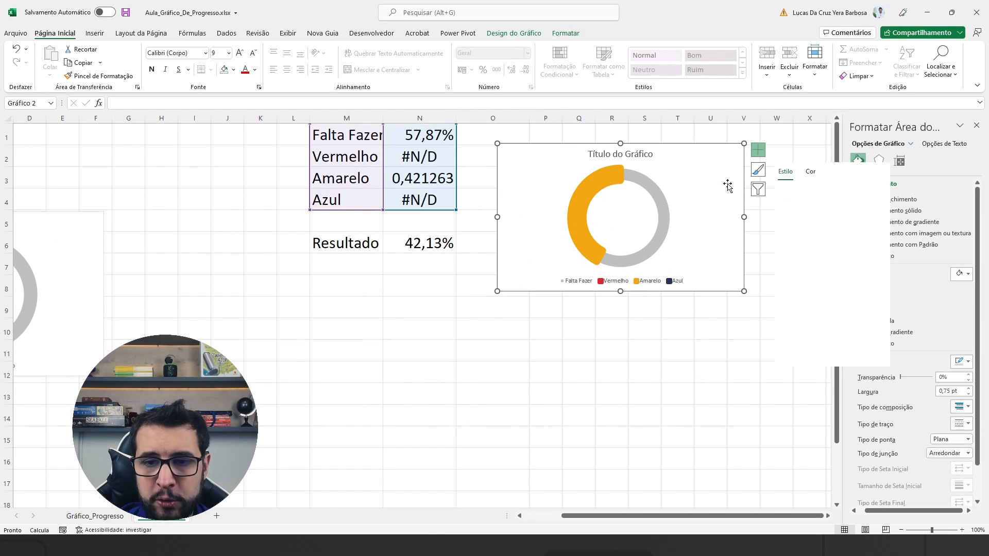
click(758, 170)
click(653, 282)
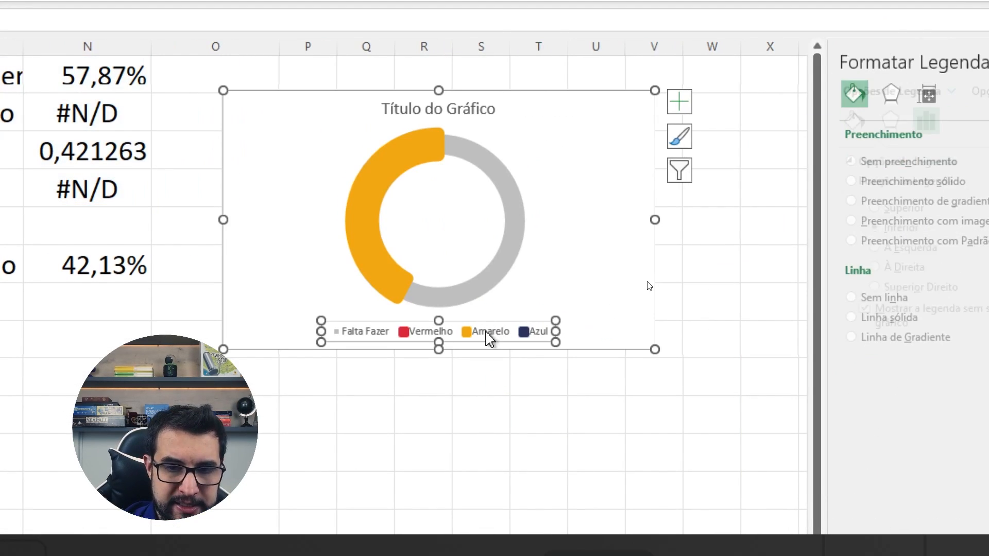
key(Delete)
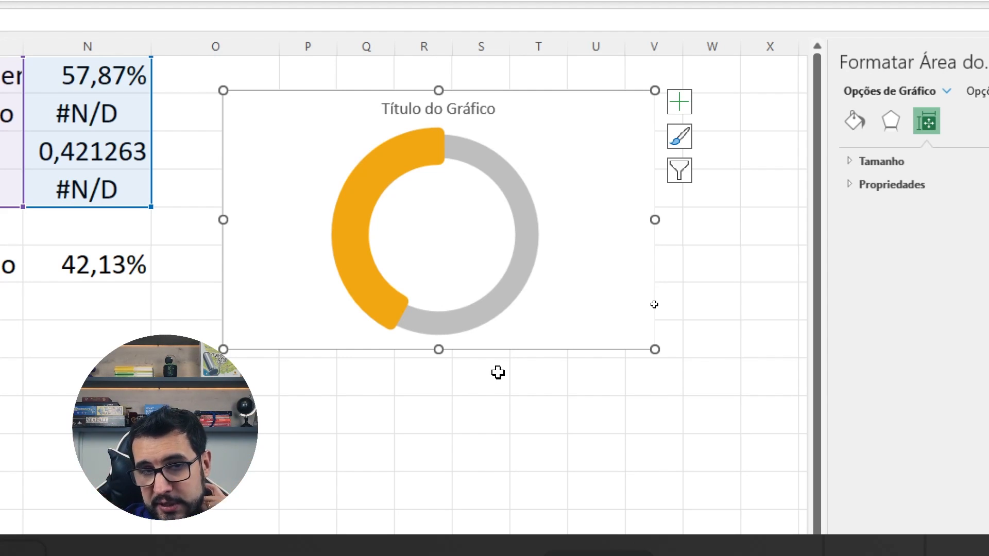
Replace the doughnut chart's title text with KPI PERFORMANCE XPTO
click(438, 109)
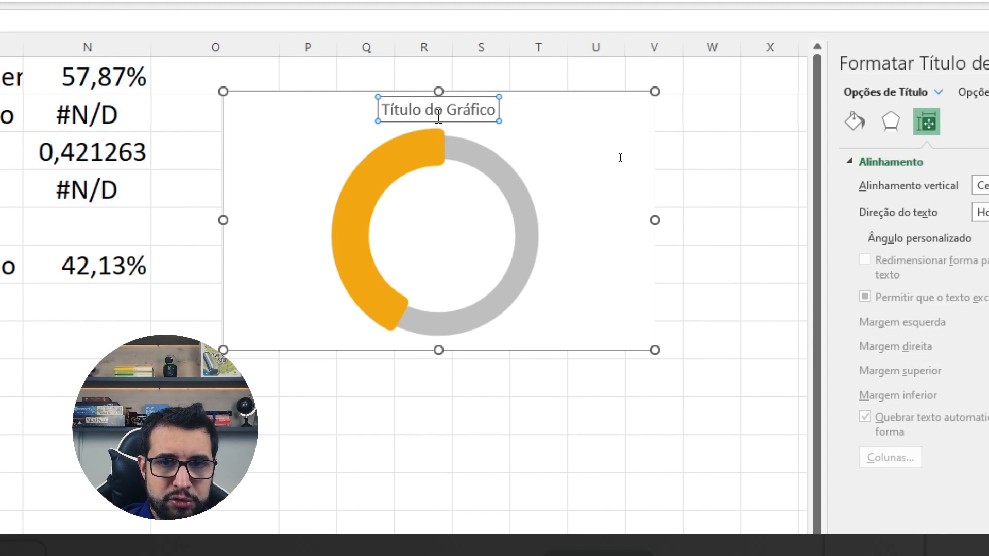
drag(383, 109, 493, 124)
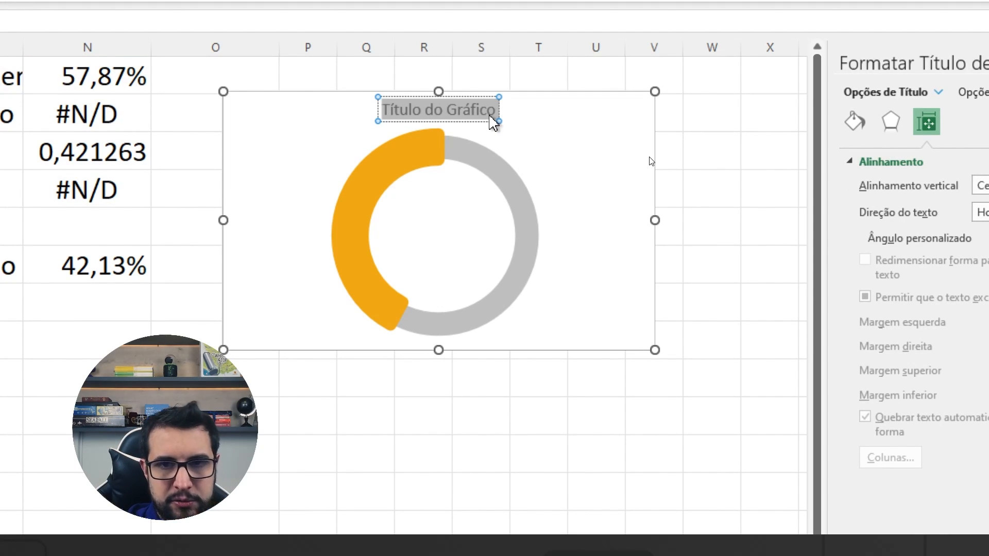
text(KP)
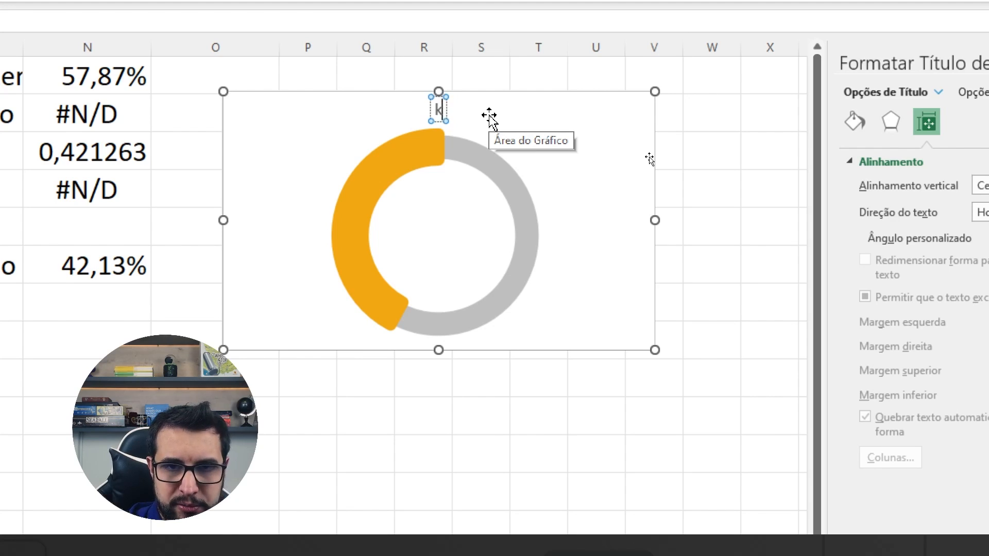
text(I PERFO)
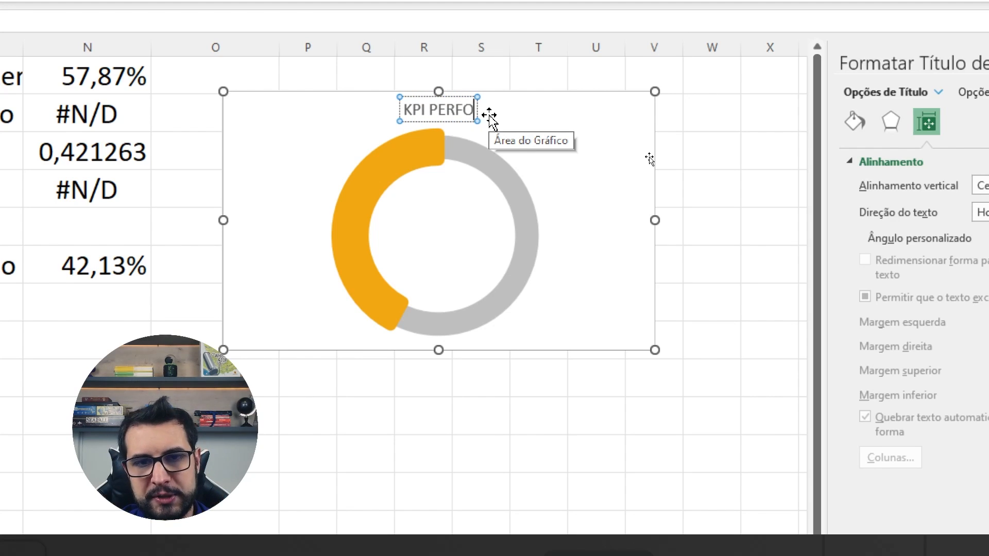
text(RMANCE)
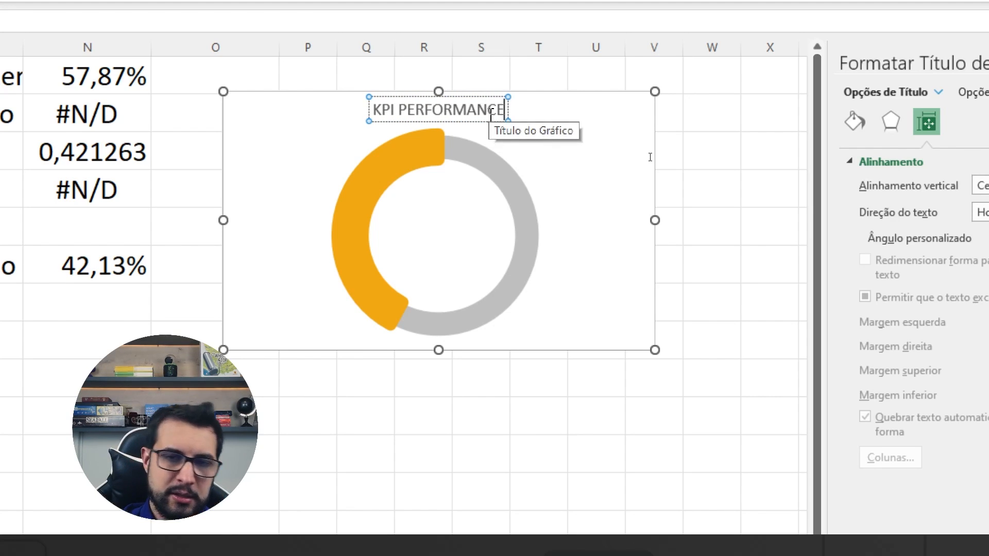
text( XPTO)
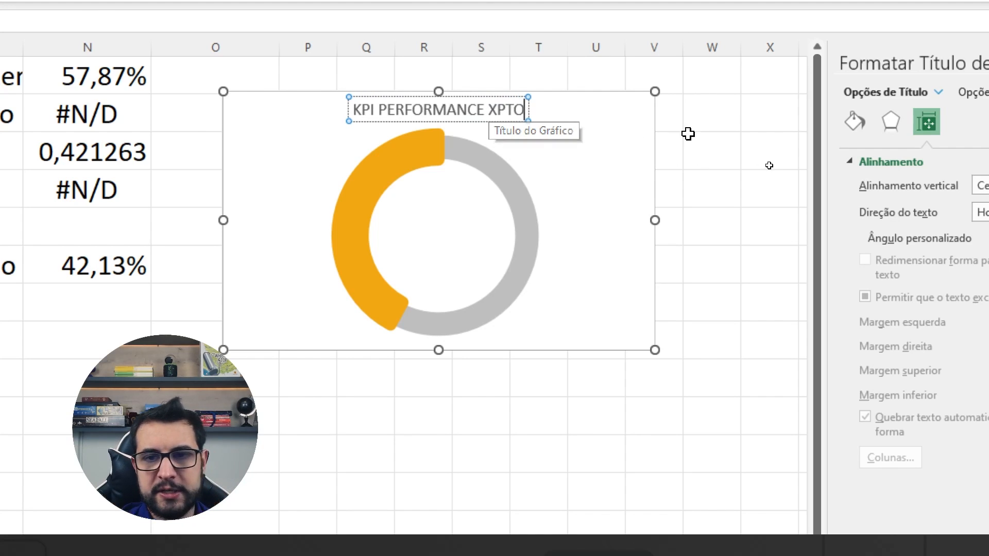
click(706, 131)
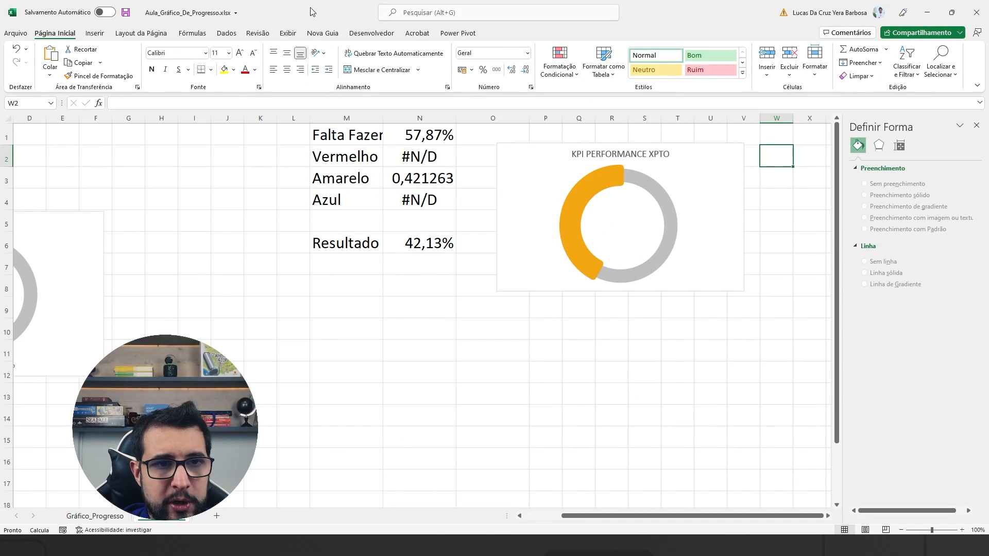
Insert a rectangle about 2.54 cm high and 3.49 cm wide, centred in the hole of the doughnut chart
click(95, 33)
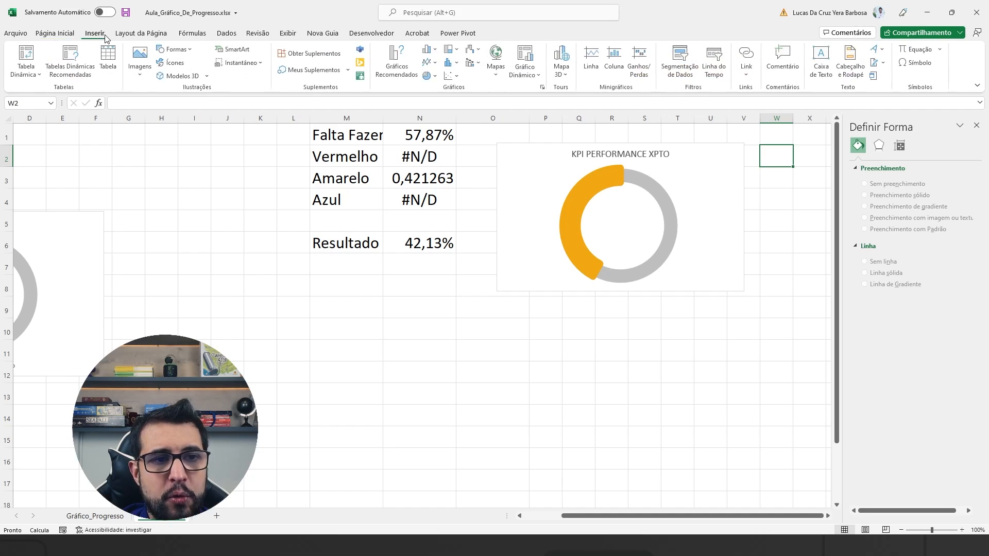
click(176, 50)
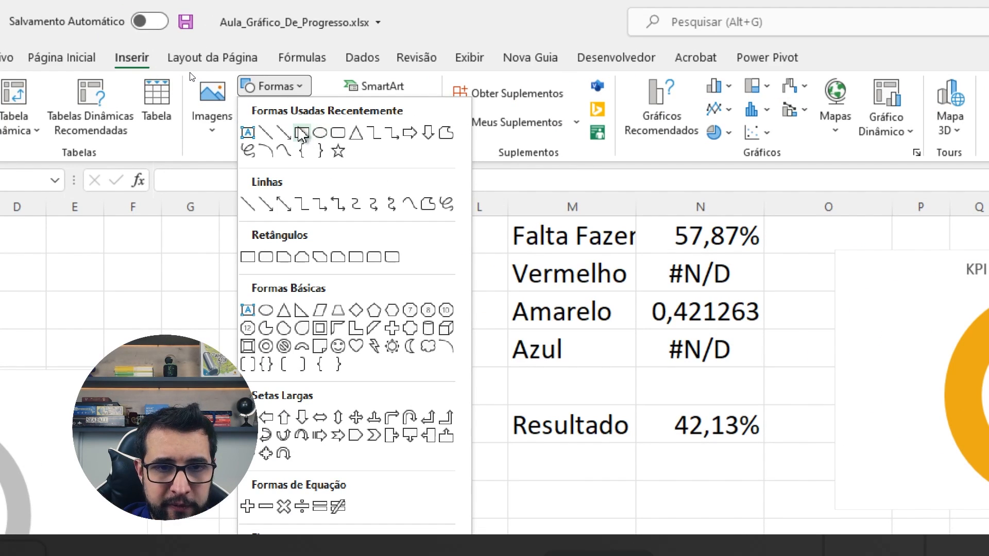
click(192, 76)
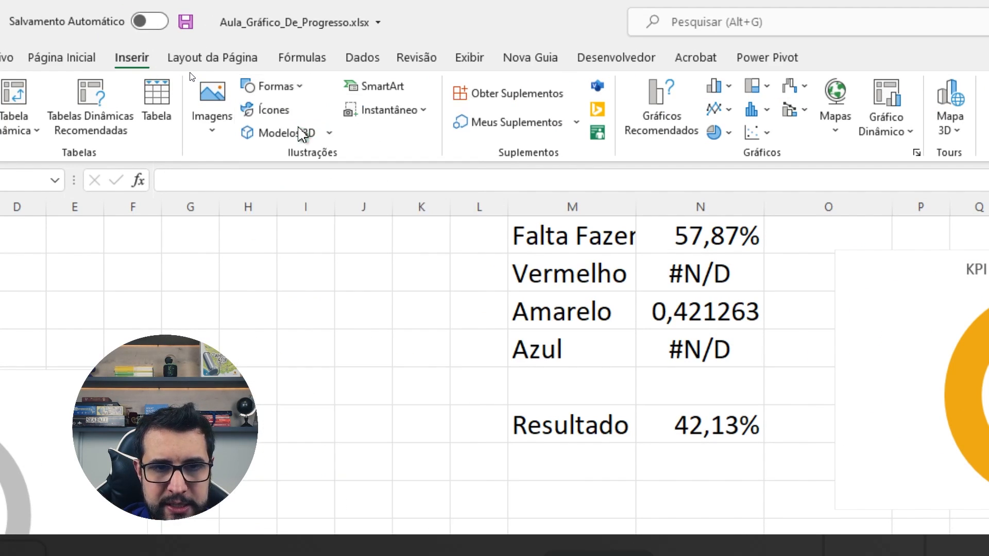
click(695, 360)
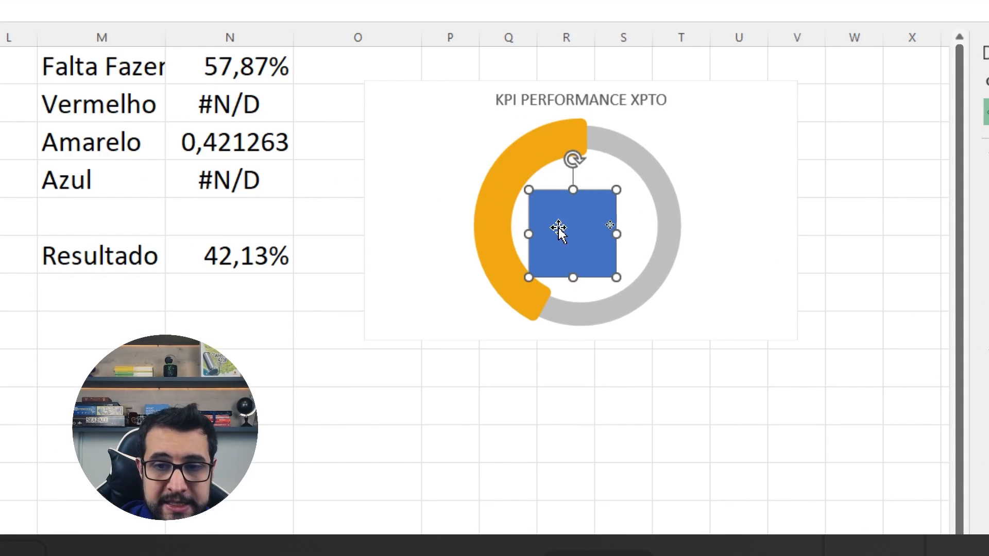
drag(559, 229, 644, 224)
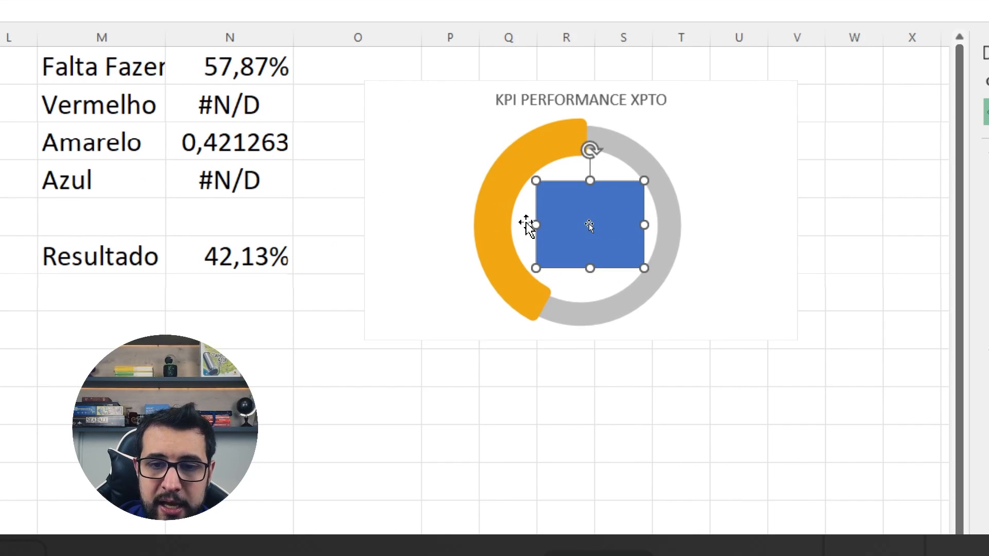
drag(535, 225, 524, 225)
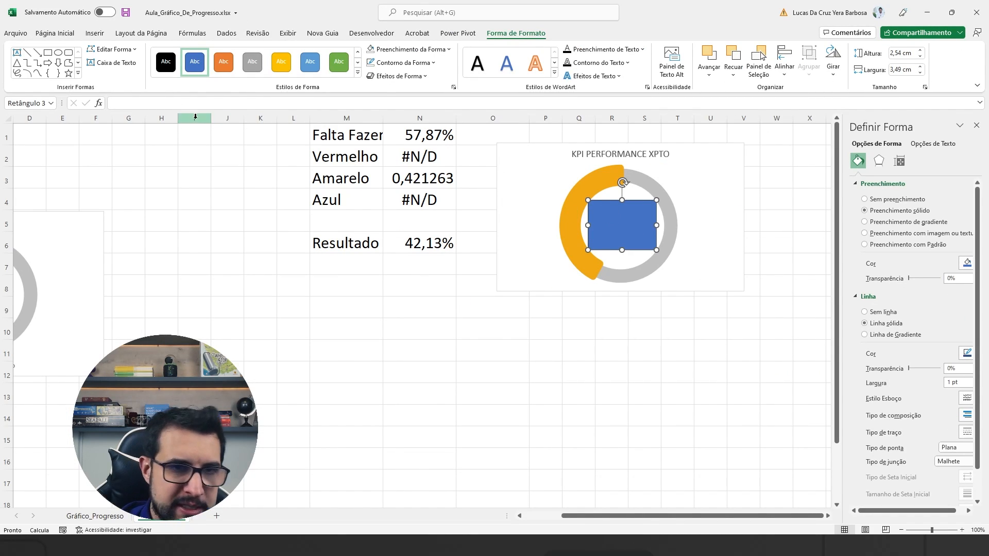
Link the rectangle's text to the Resultado percentage with the formula =$N$6
click(133, 104)
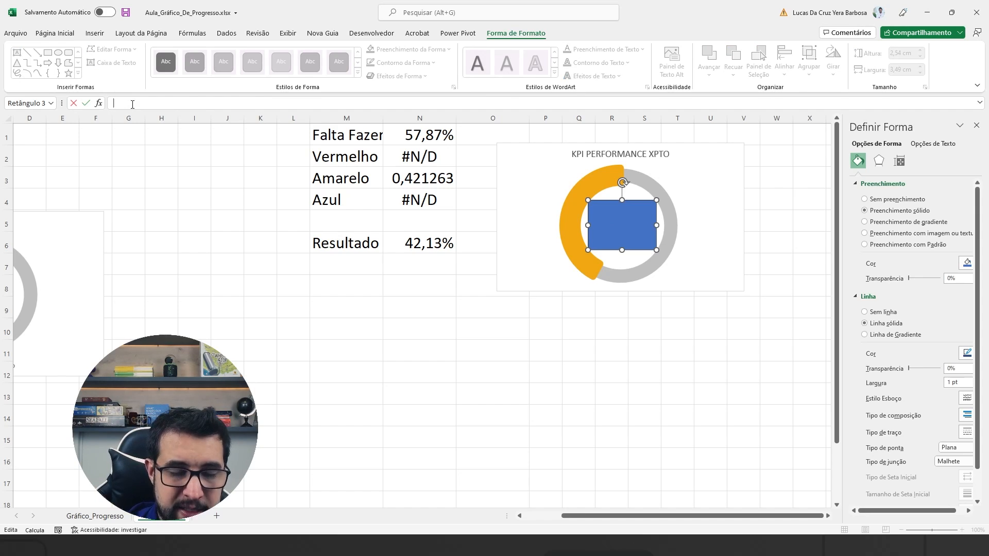
text(=)
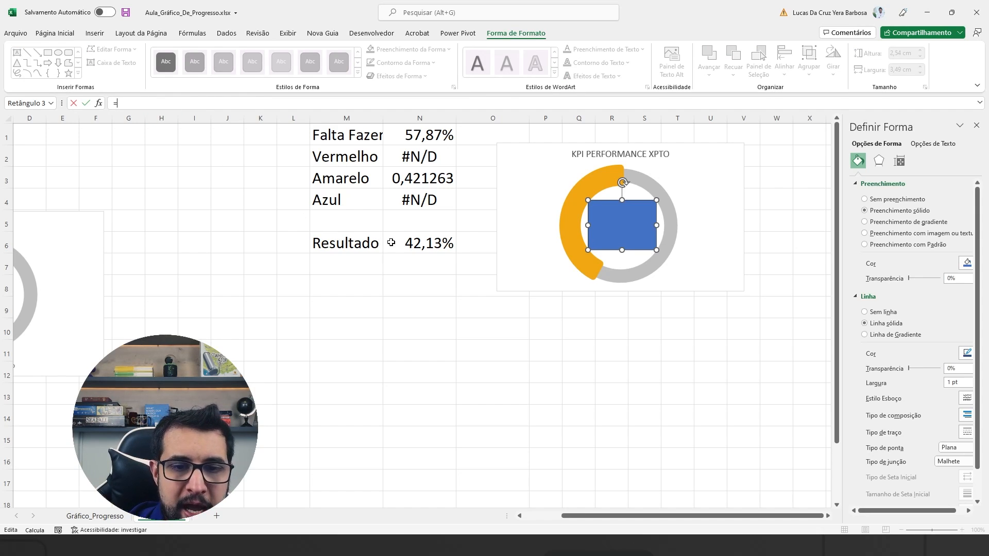
click(423, 246)
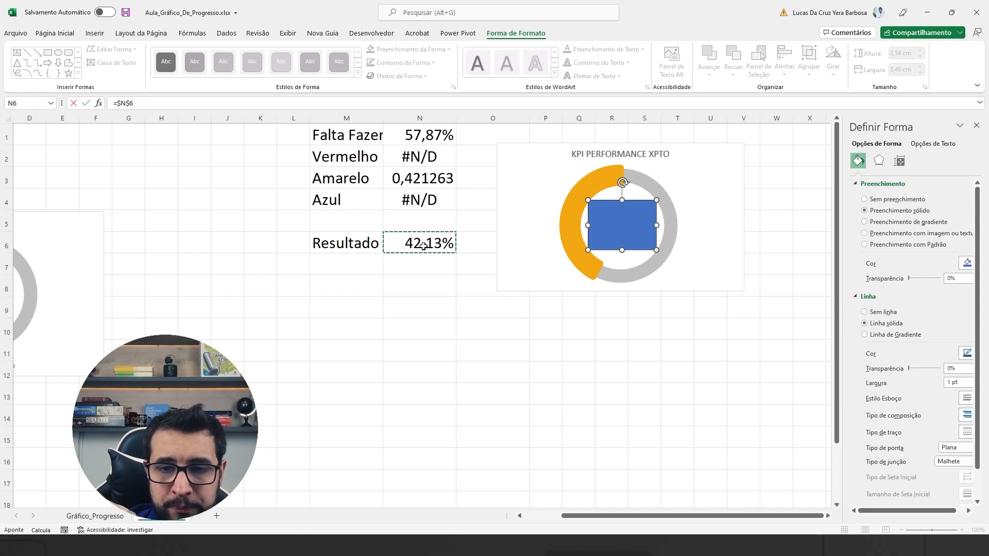
key(Return)
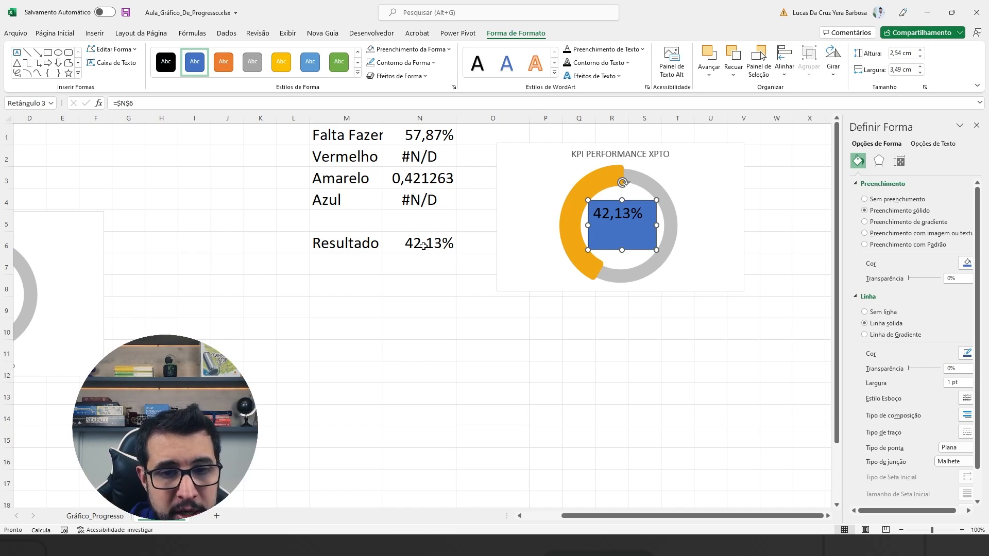
click(348, 288)
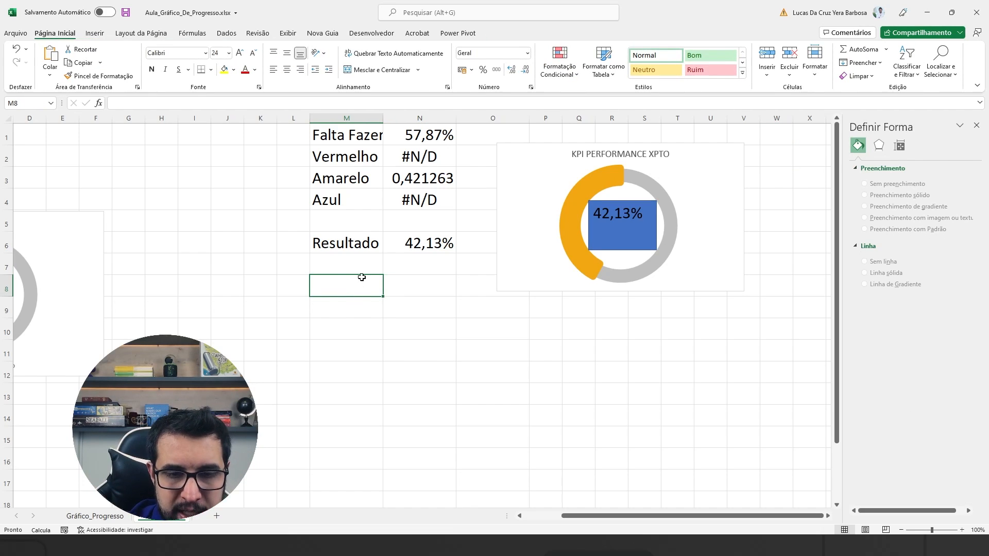
click(363, 324)
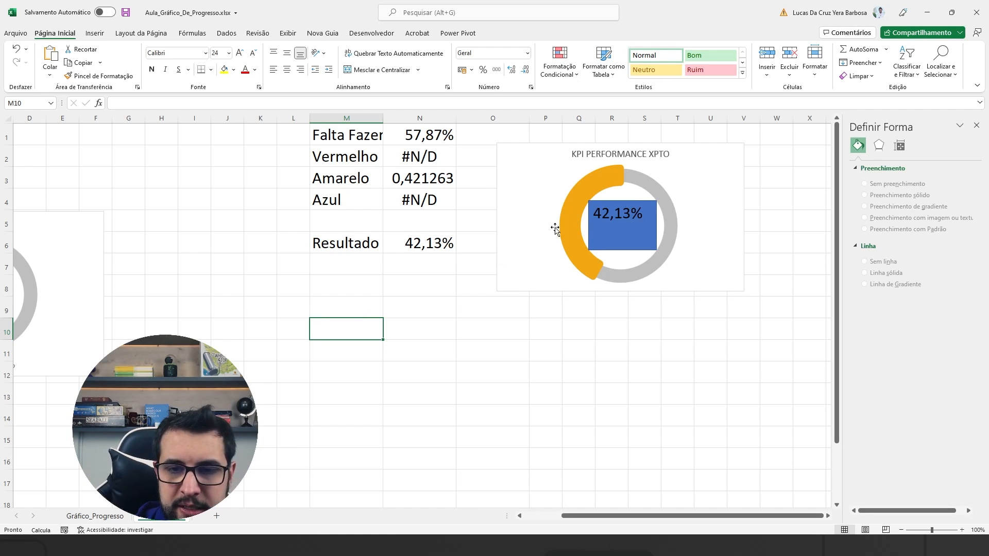
Examine the rectangle's link formula and the Resultado cell N6 it refers to, marking that cell with arrows
click(624, 216)
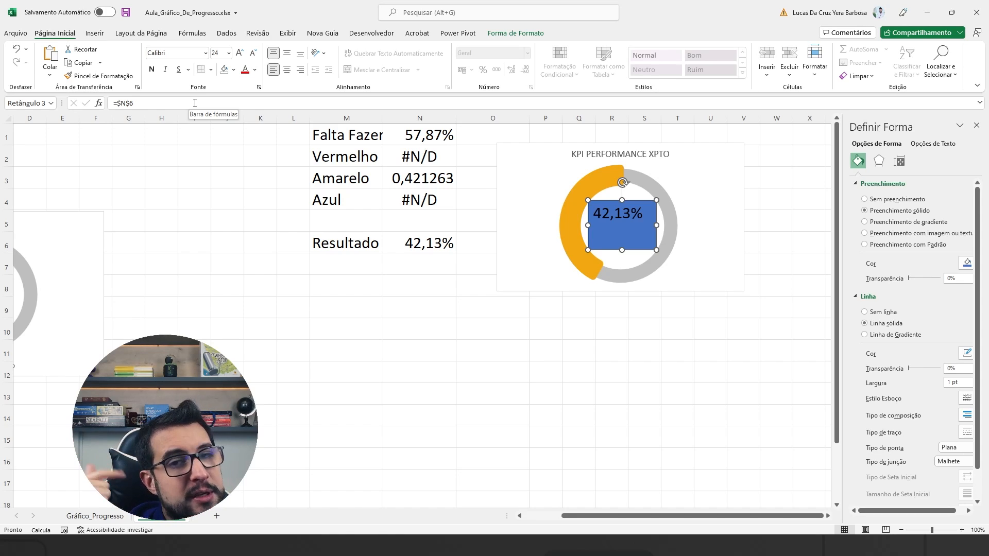
click(408, 241)
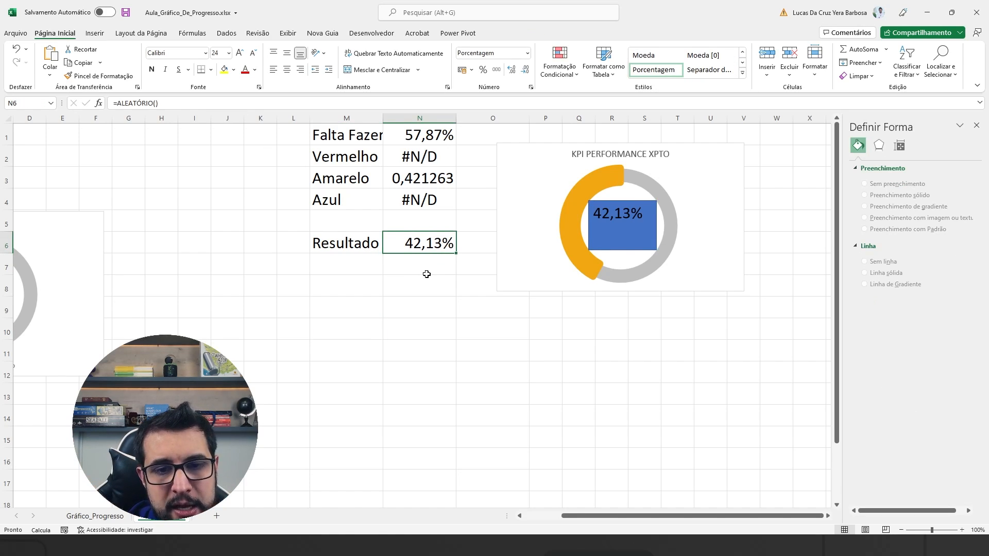
drag(409, 252, 362, 309)
drag(399, 231, 359, 202)
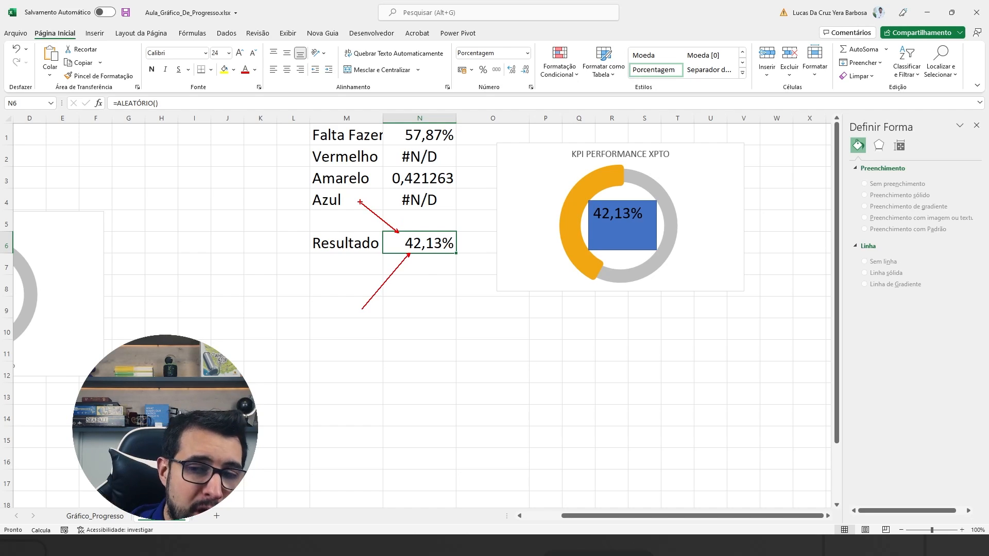
Remove both the fill and the outline of the rectangle in the doughnut's centre
click(627, 232)
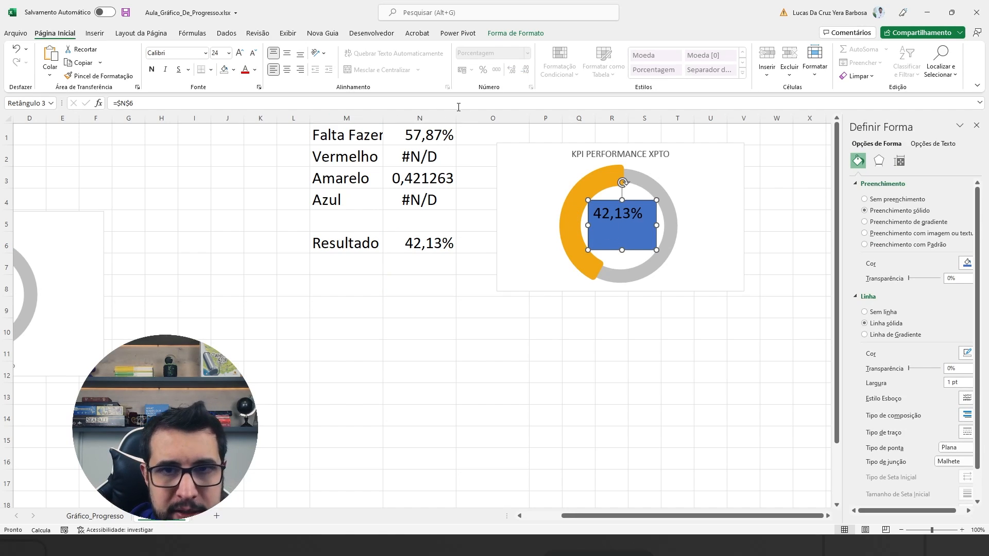
click(510, 34)
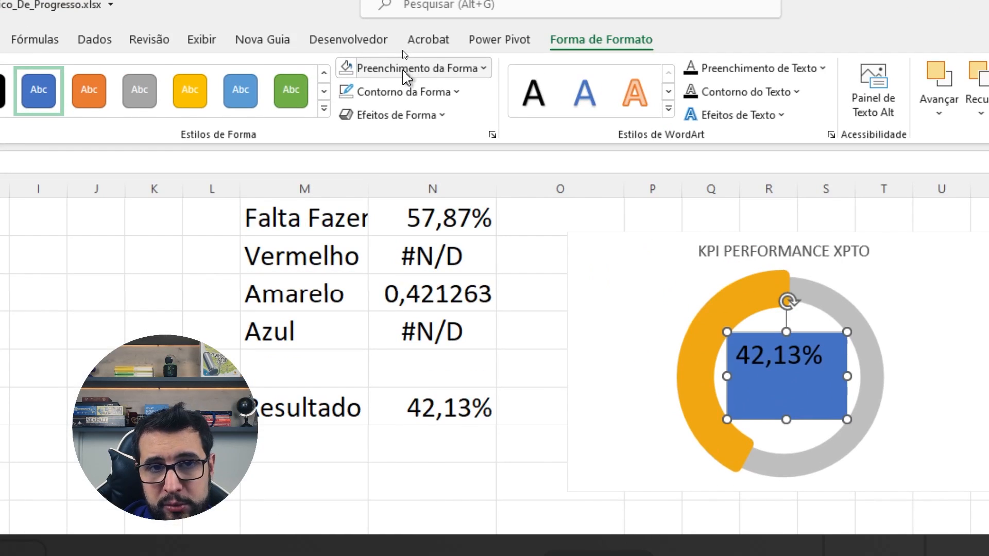
click(403, 50)
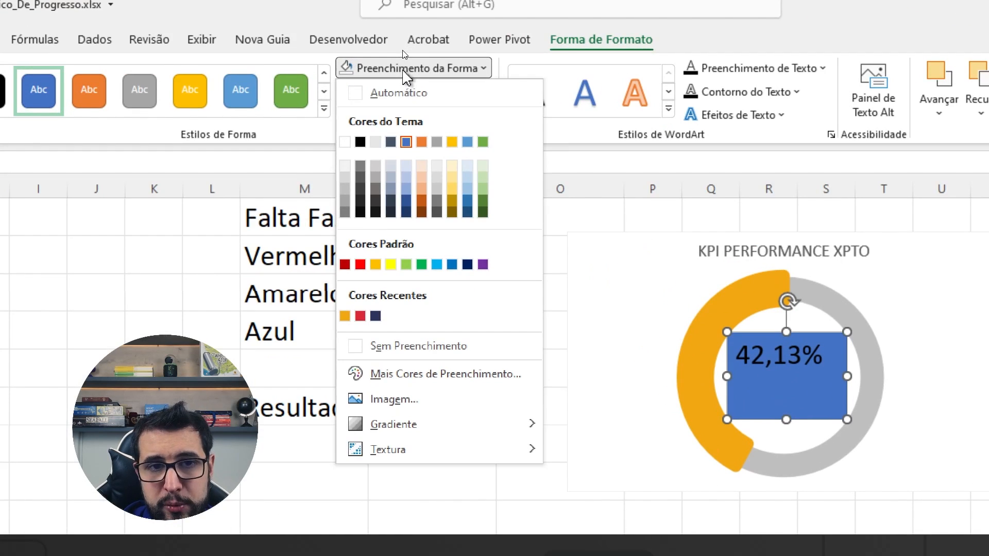
click(397, 346)
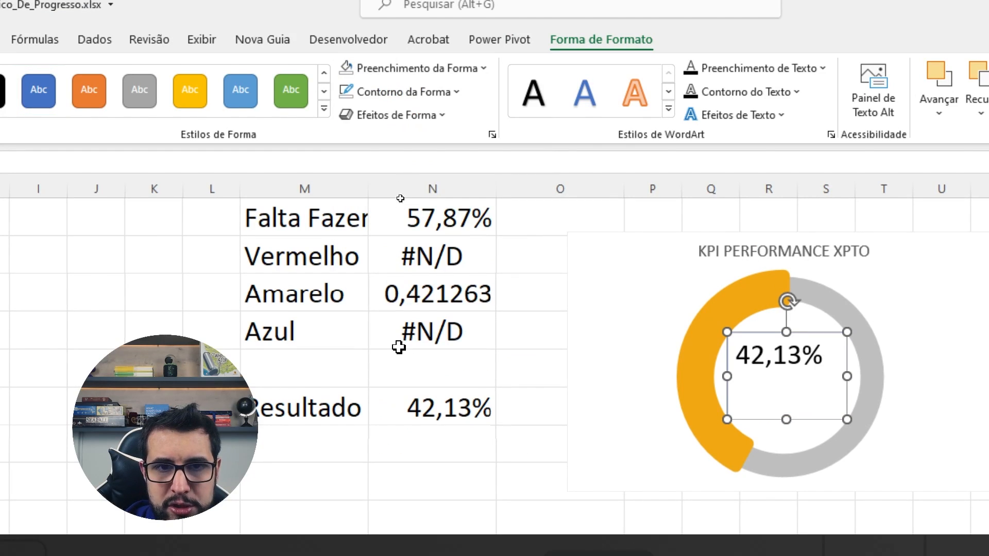
click(390, 96)
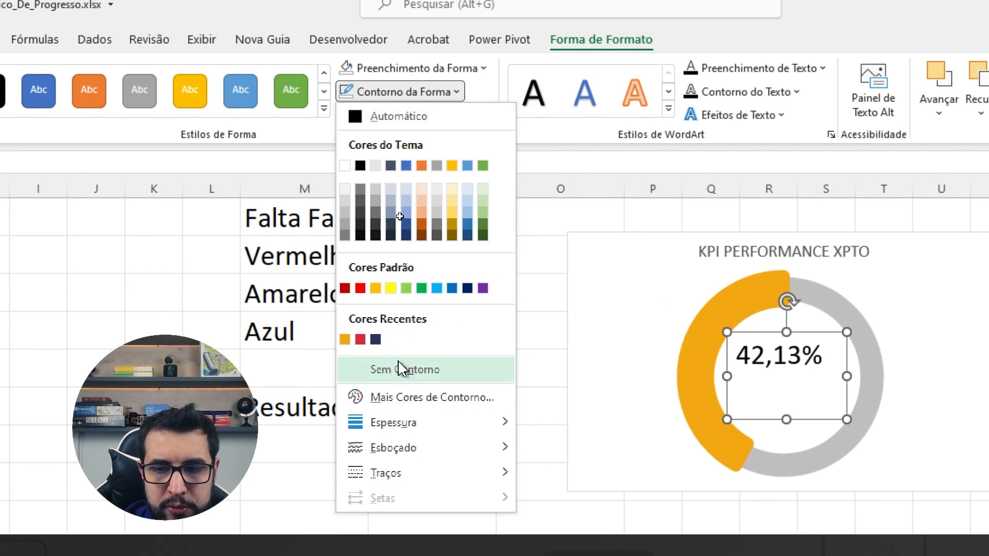
click(355, 368)
Centre the percentage text vertically and horizontally inside the rectangle in the doughnut's hole
click(68, 35)
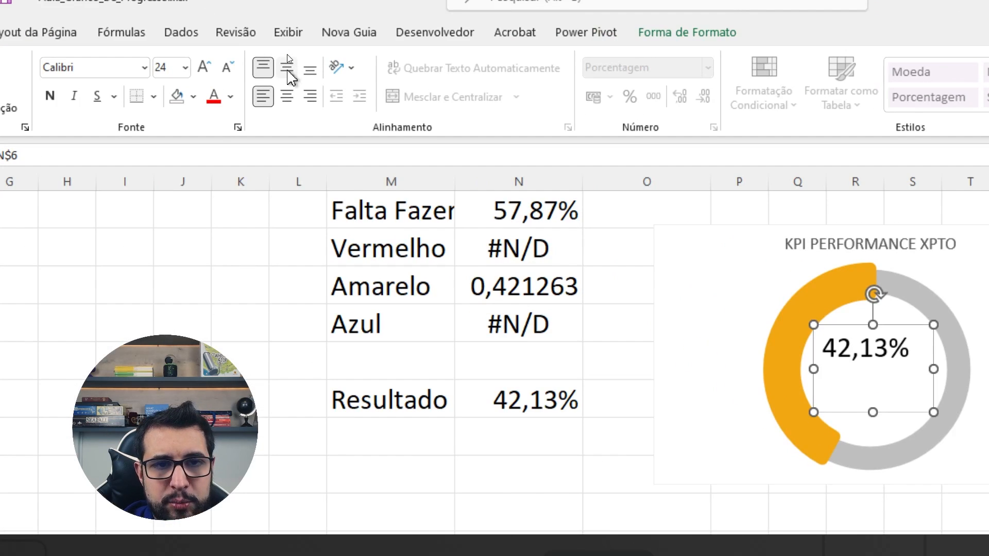
click(287, 53)
click(287, 101)
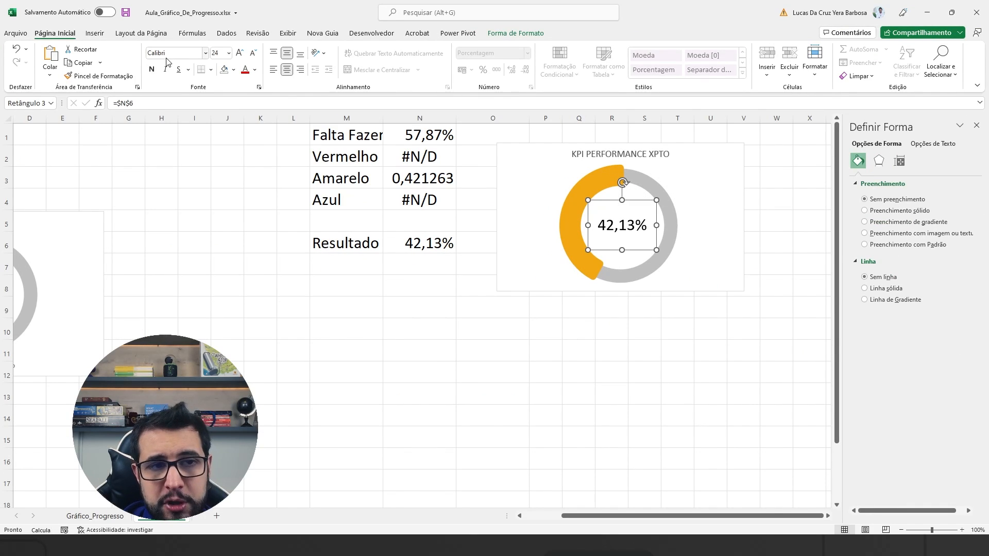
Change the percentage text's font to Abadi and widen the rectangle on both sides so the value fits on one line
click(172, 53)
text(ab)
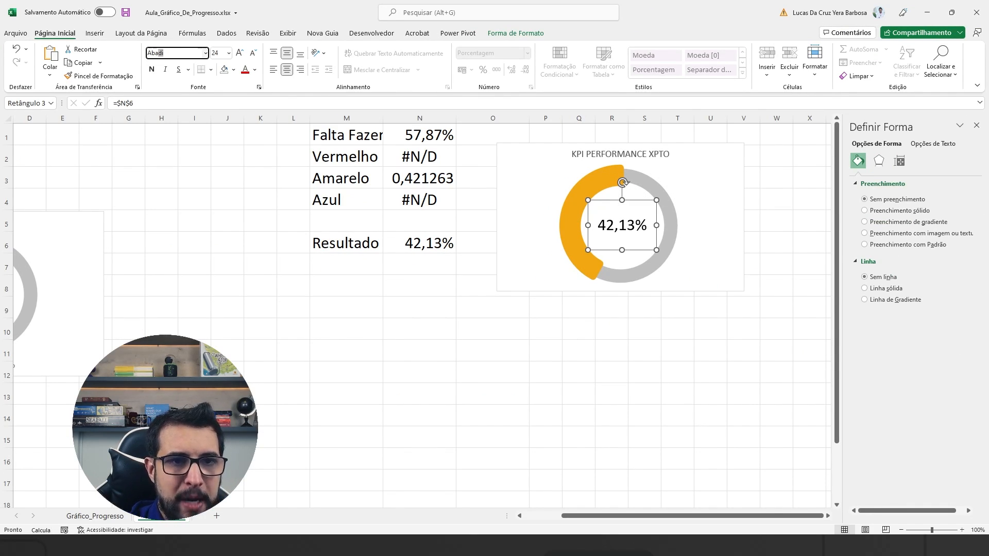
key(Return)
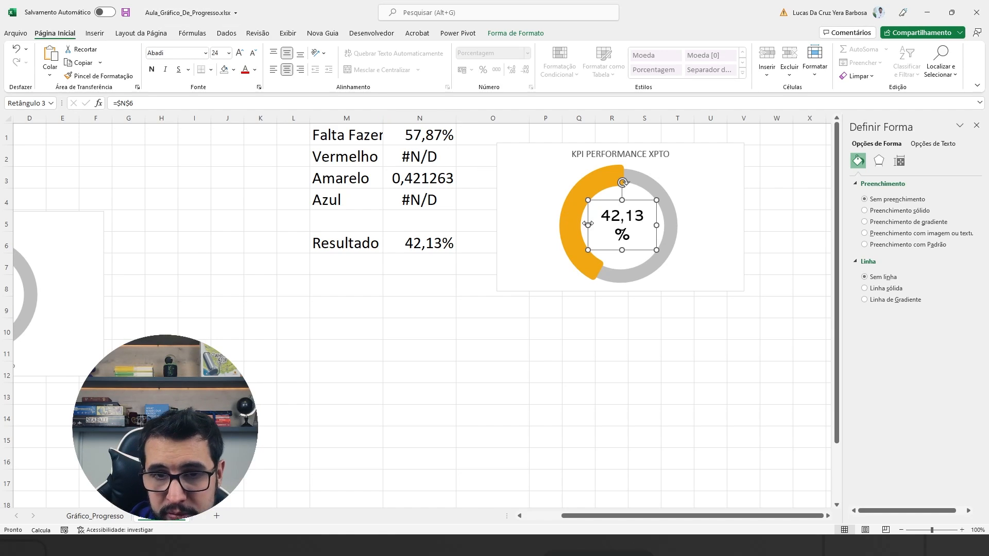
drag(587, 224, 577, 225)
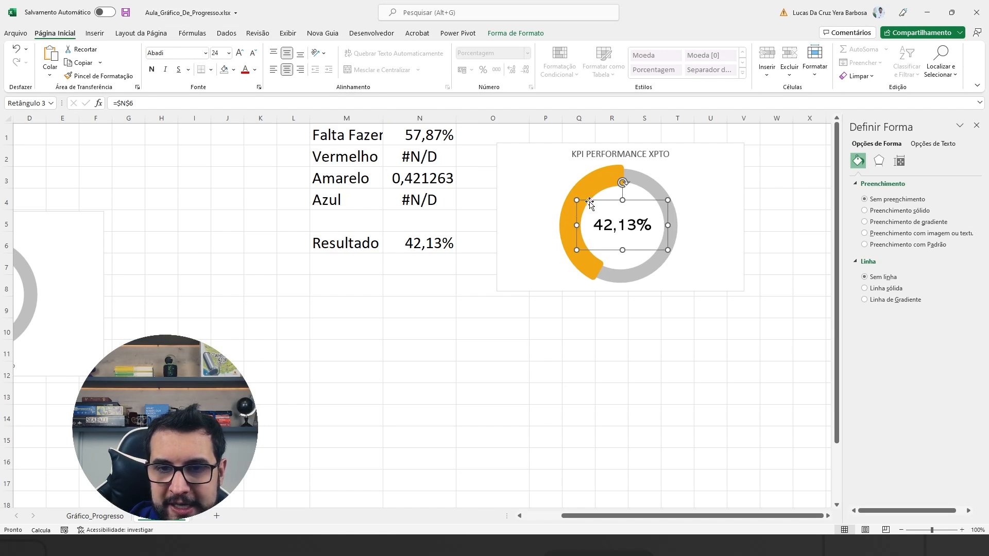
Format the chart title KPI PERFORMANCE XPTO in Abadi at size 18
click(613, 156)
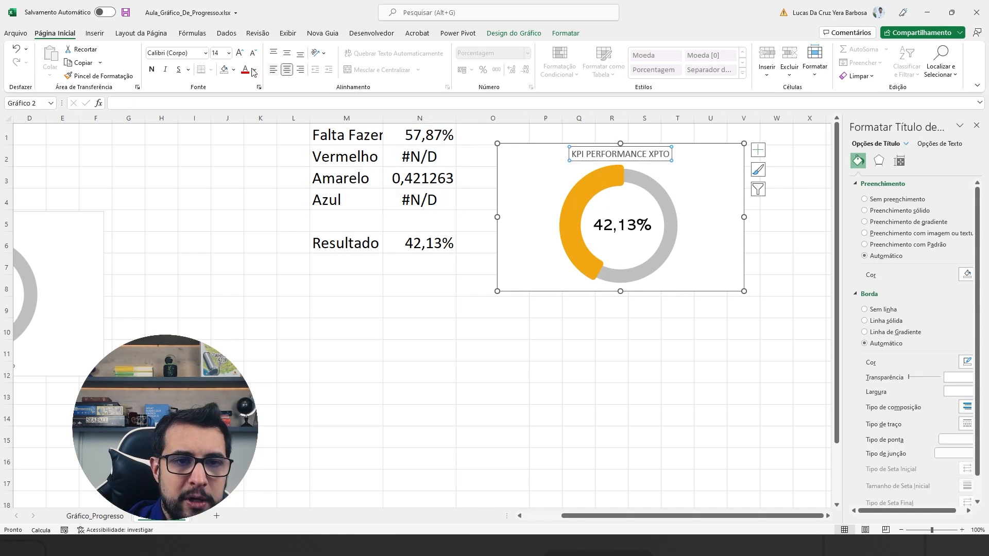
click(175, 53)
key(Return)
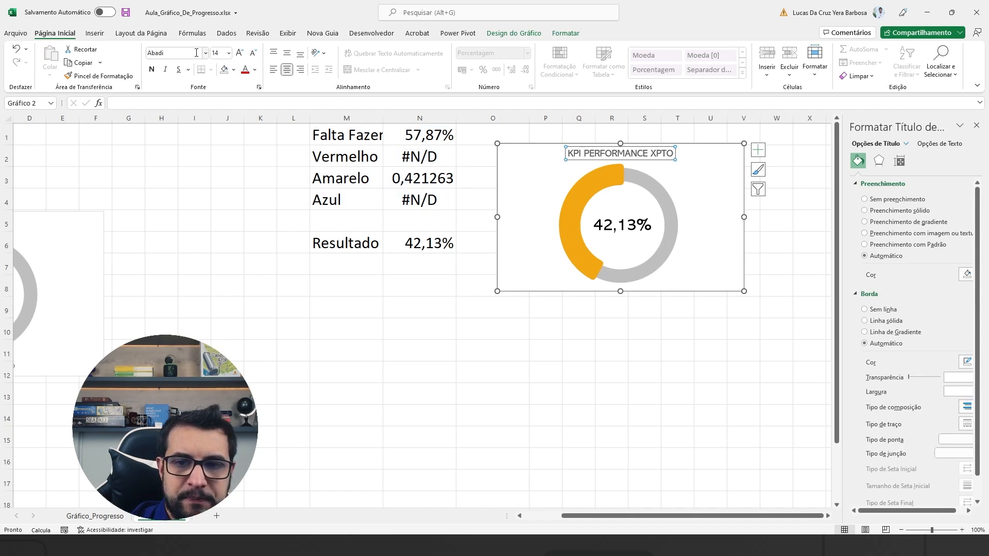
click(240, 53)
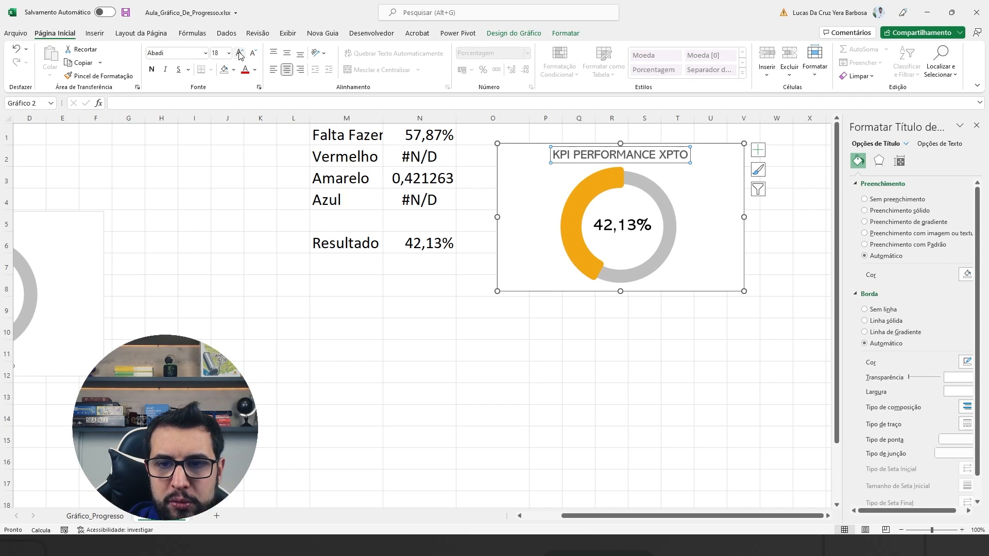
click(700, 334)
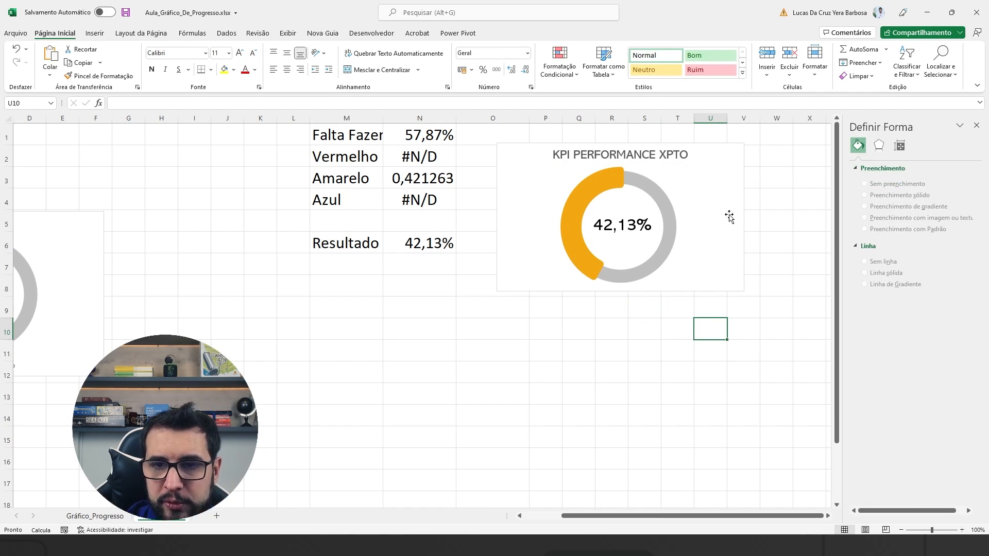
click(768, 183)
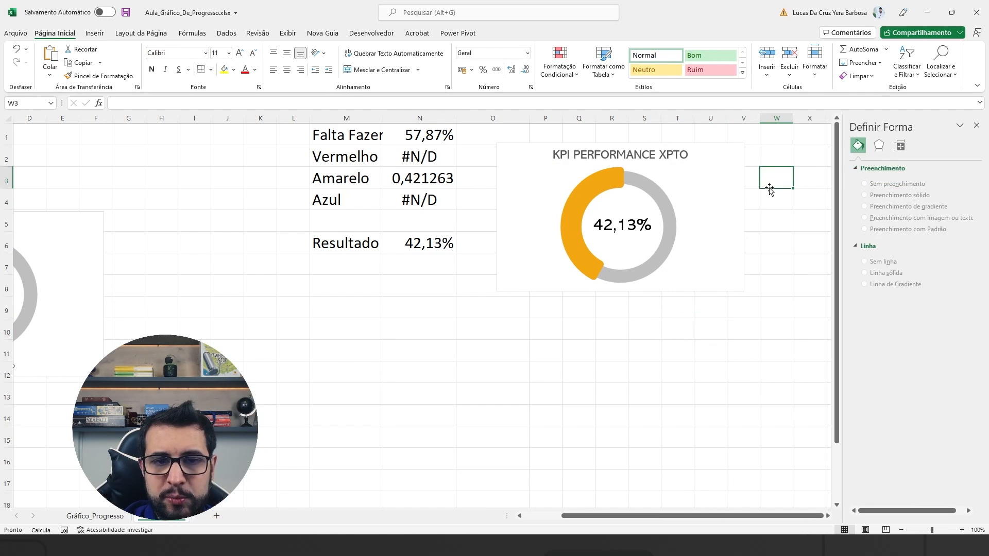
Hide the worksheet gridlines and close the shape formatting pane
click(288, 34)
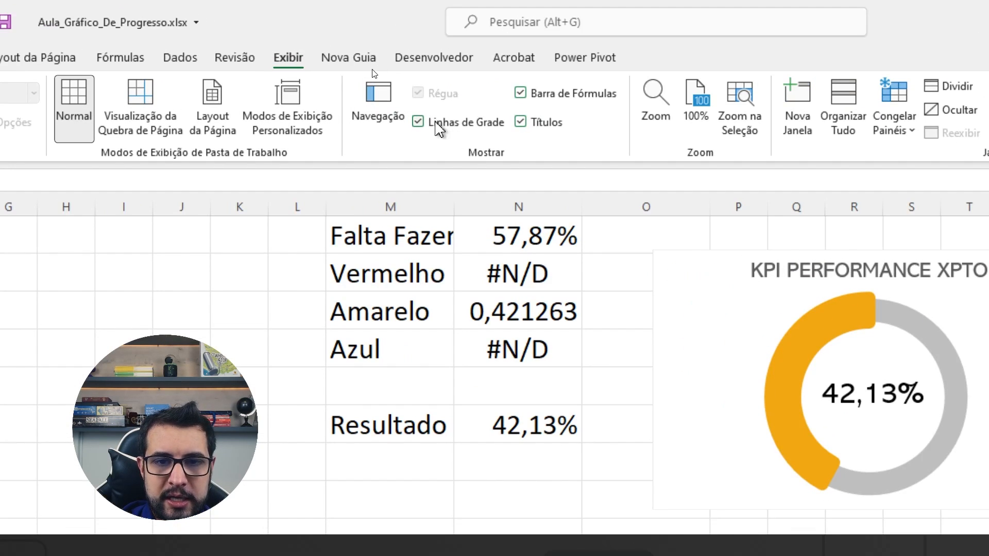
click(419, 123)
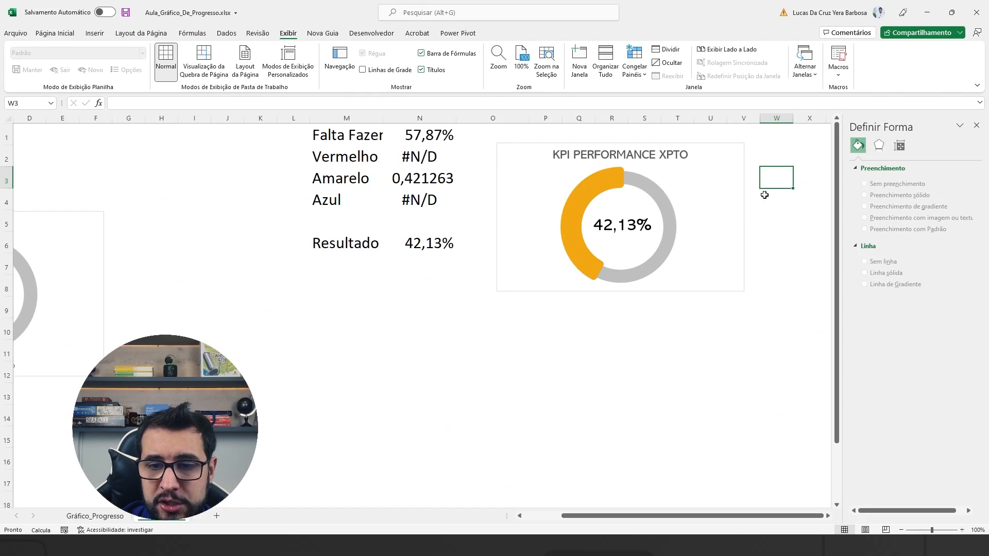
click(976, 125)
click(816, 199)
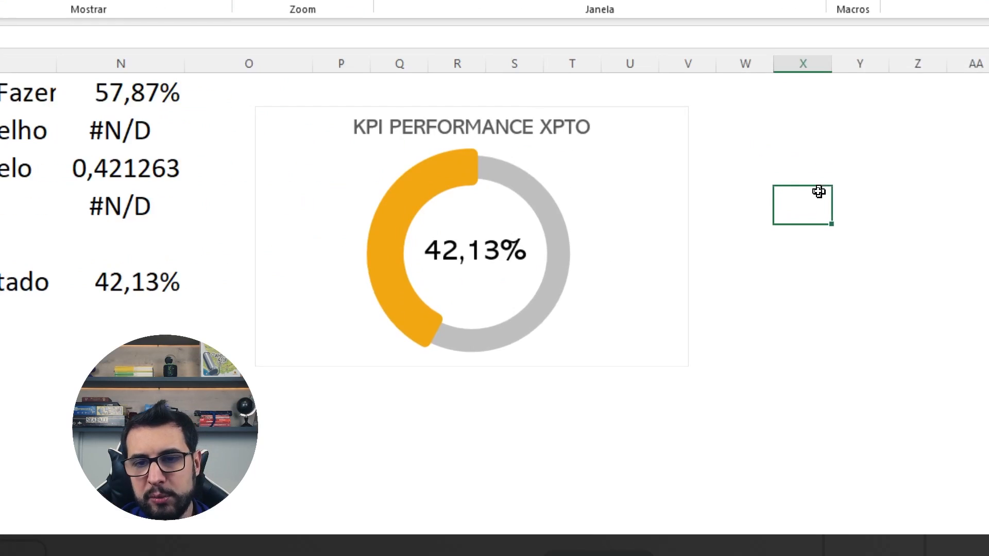
Recalculate the workbook several times to check how the doughnut chart and its centre percentage respond to new random values
key(F9)
key(F9)
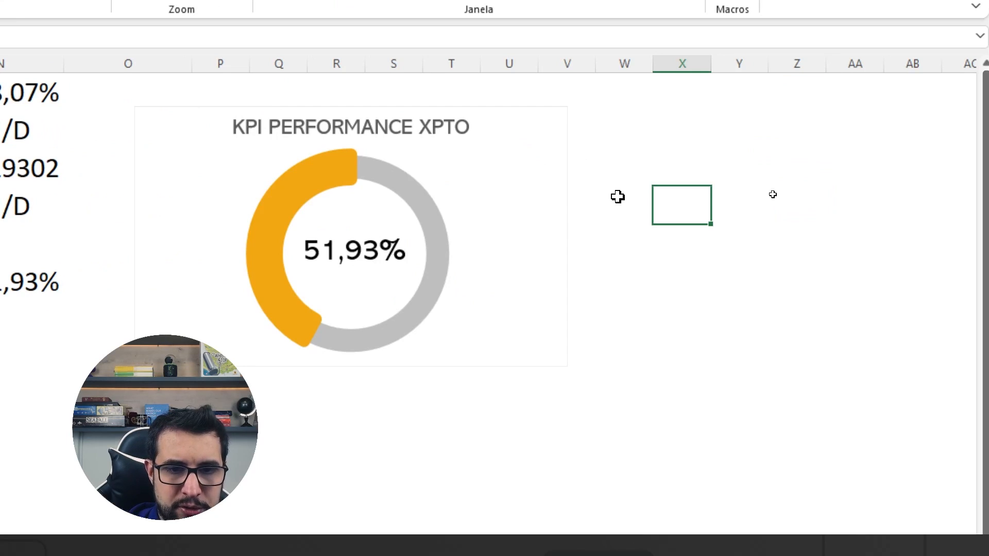
key(F9)
key(F9)
key(F9)
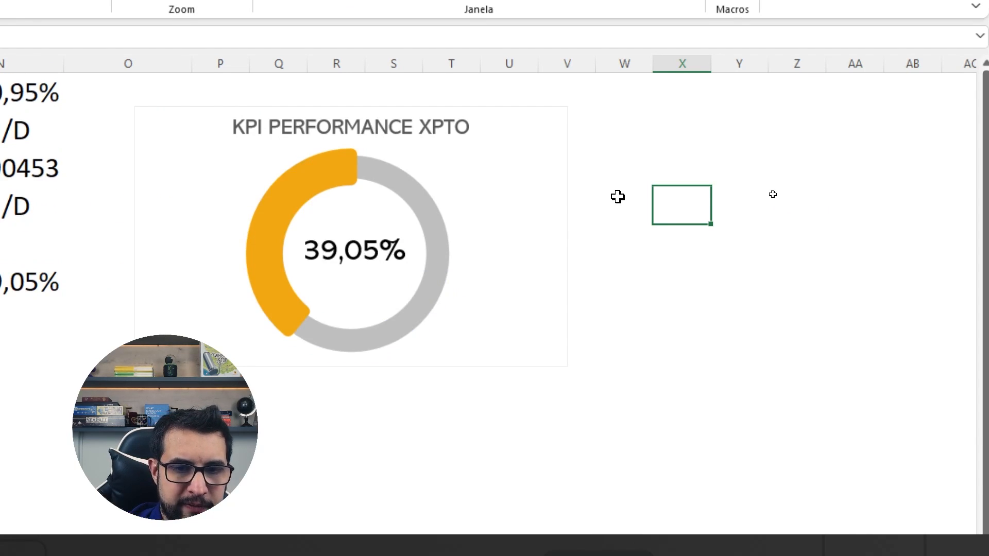
Test the chart's colour change by entering 49%, 51% and 71% in turn in the Resultado cell N6
click(38, 289)
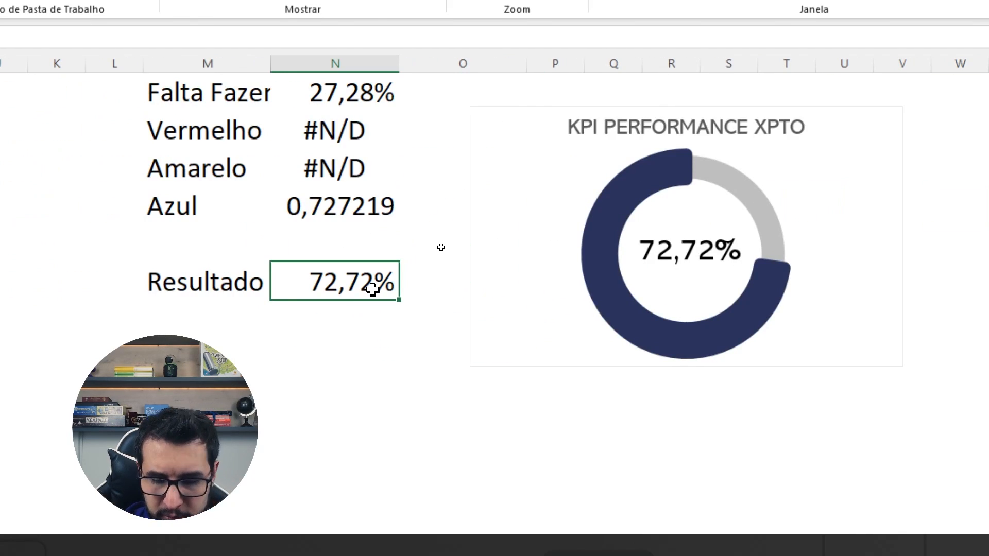
text(49%)
key(Return)
click(372, 290)
text(51)
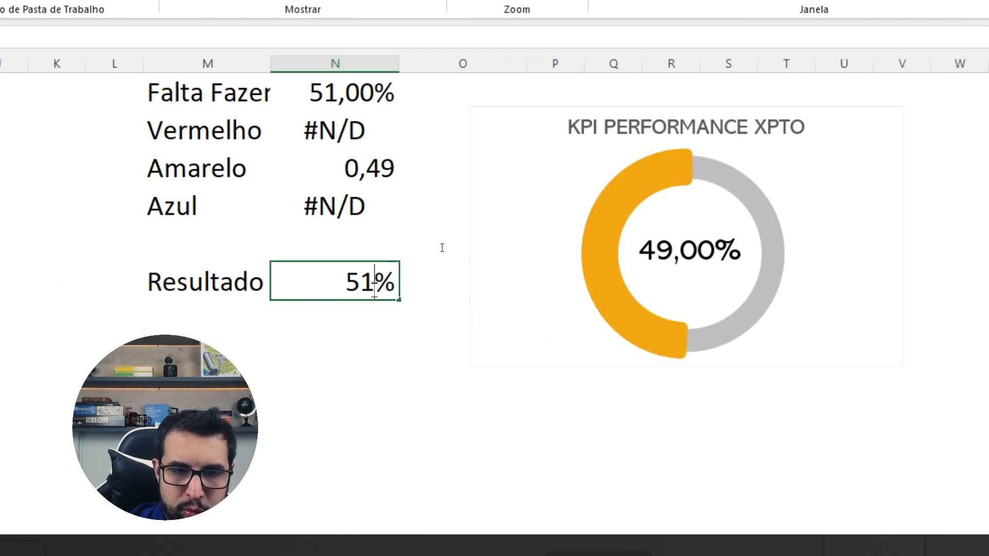
key(Return)
click(372, 290)
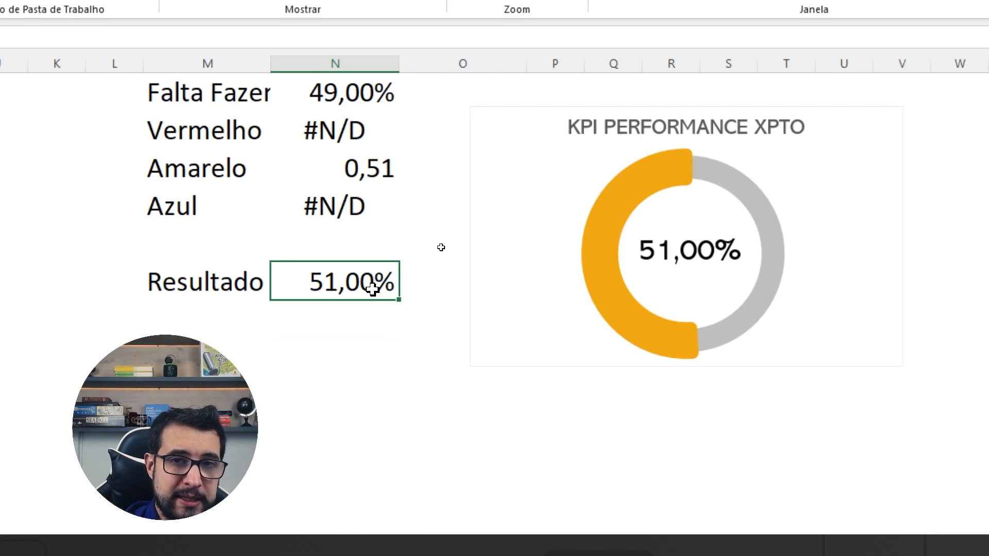
text(71)
key(Return)
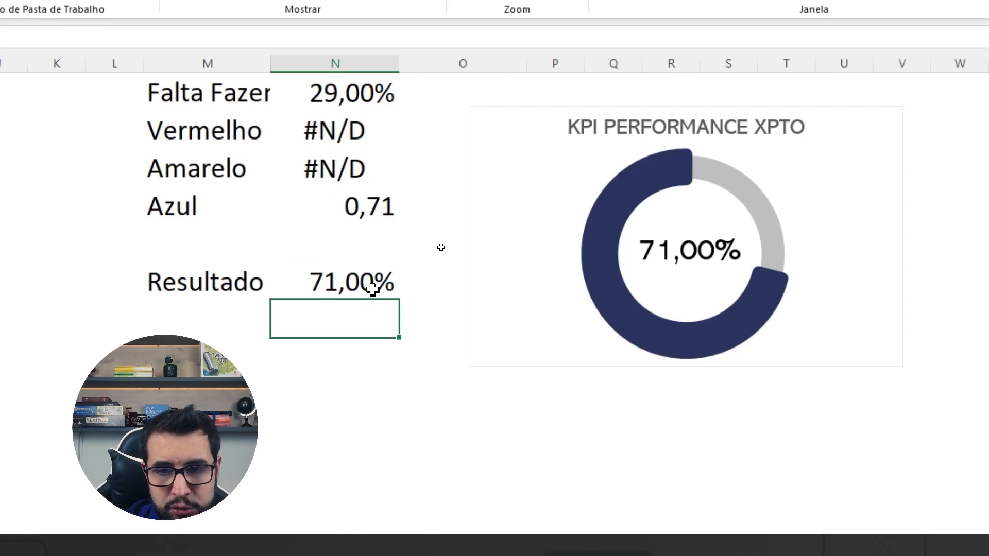
Set the Resultado cell N6 to 29% to test the chart's red range, and leave an empty cell beside the chart selected
click(371, 289)
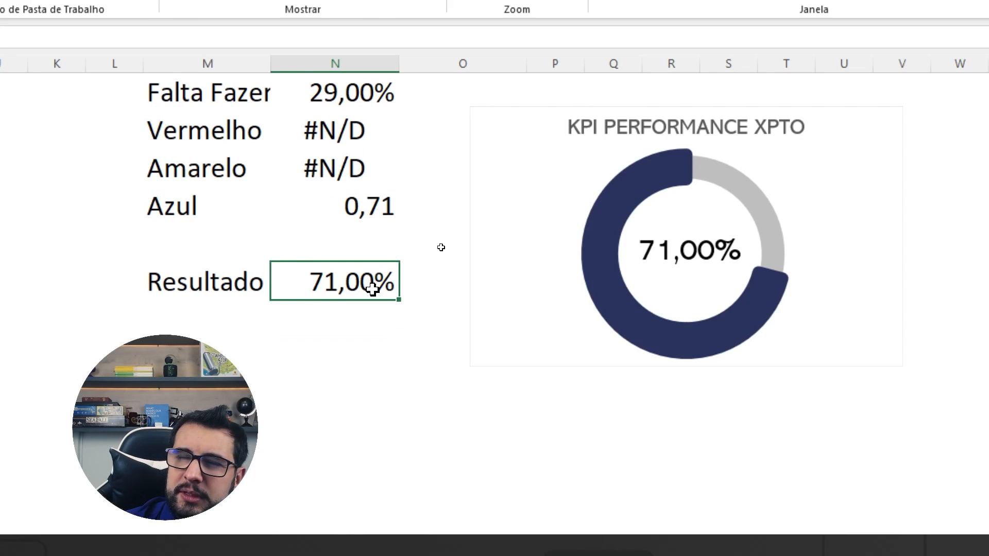
text(29)
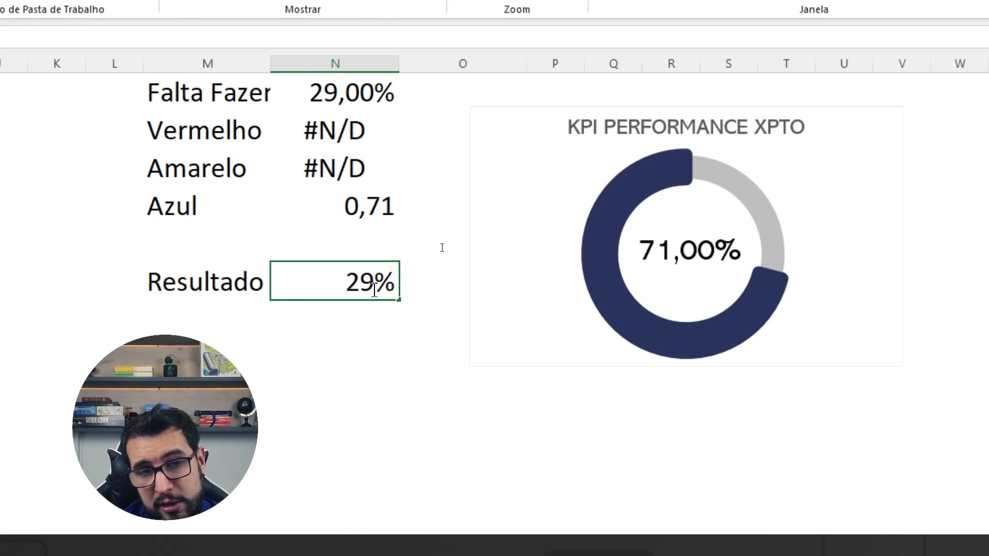
key(Return)
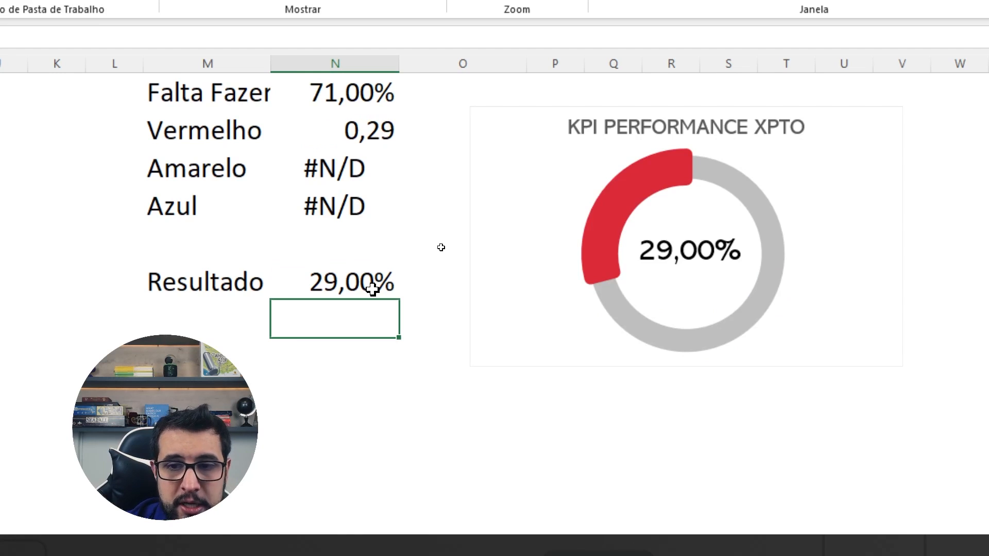
click(372, 289)
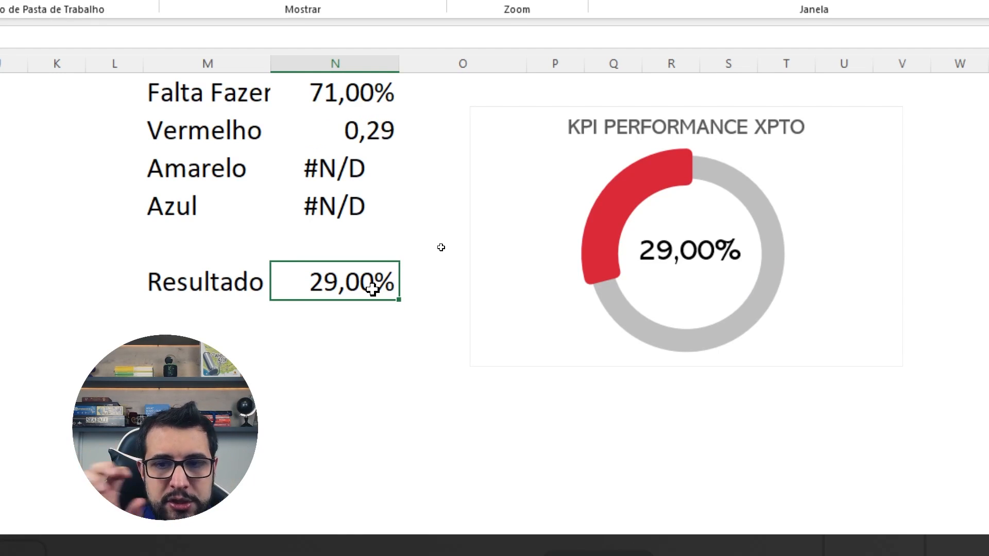
mouse_move(679, 191)
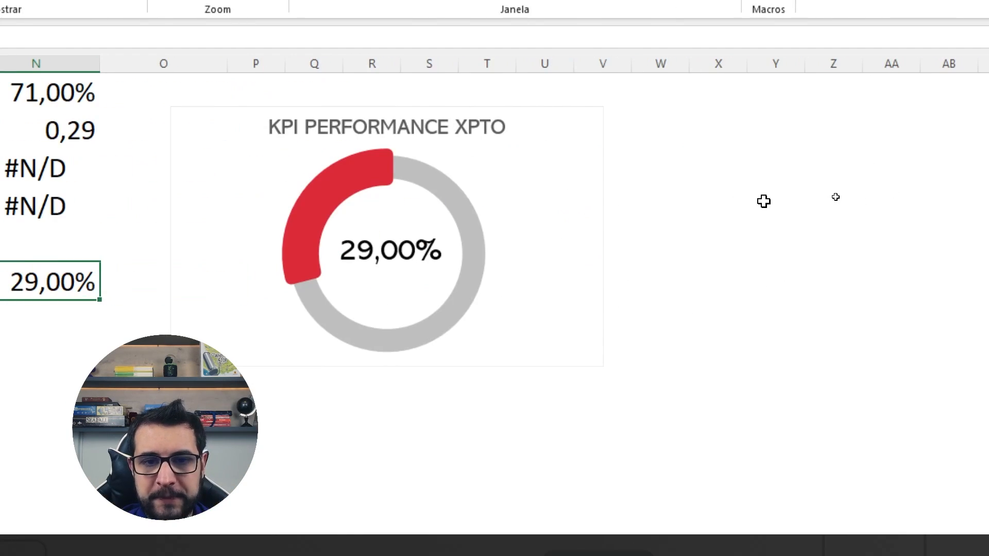
click(730, 221)
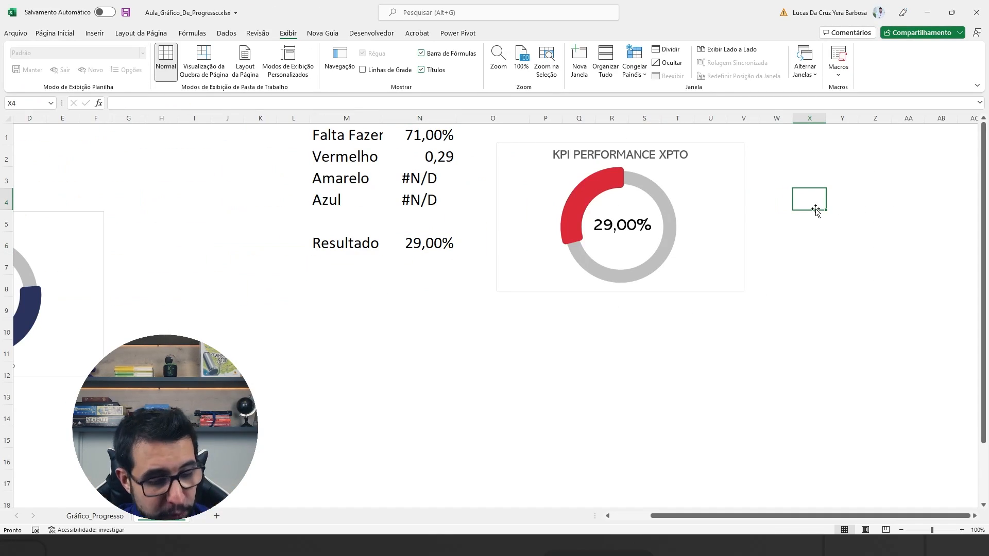